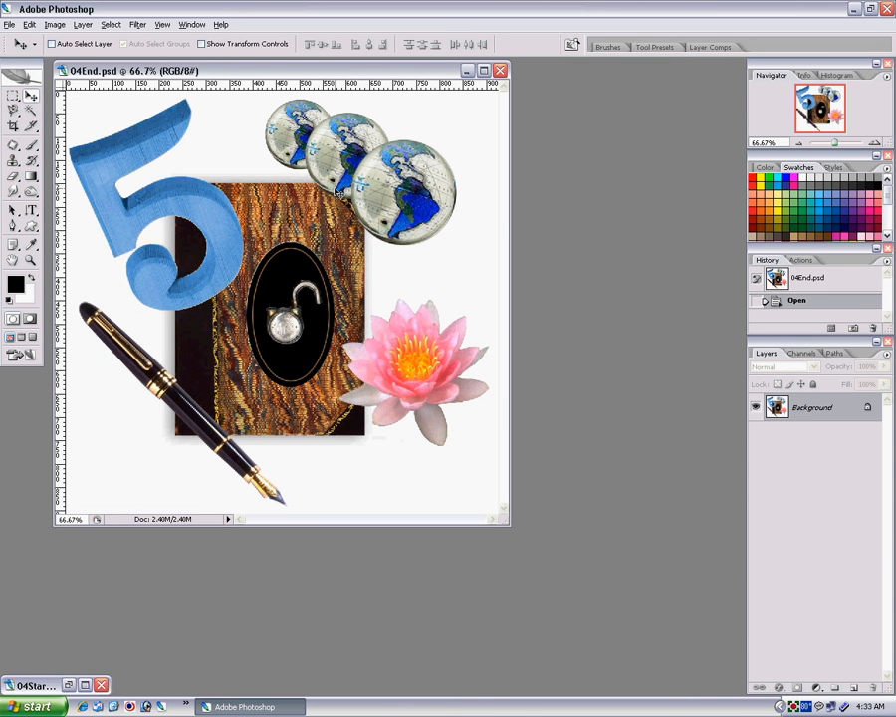
Compare the source images in 04Start.psd with the finished collage in 04End.psd, and minimize both documents.
double_click(61, 689)
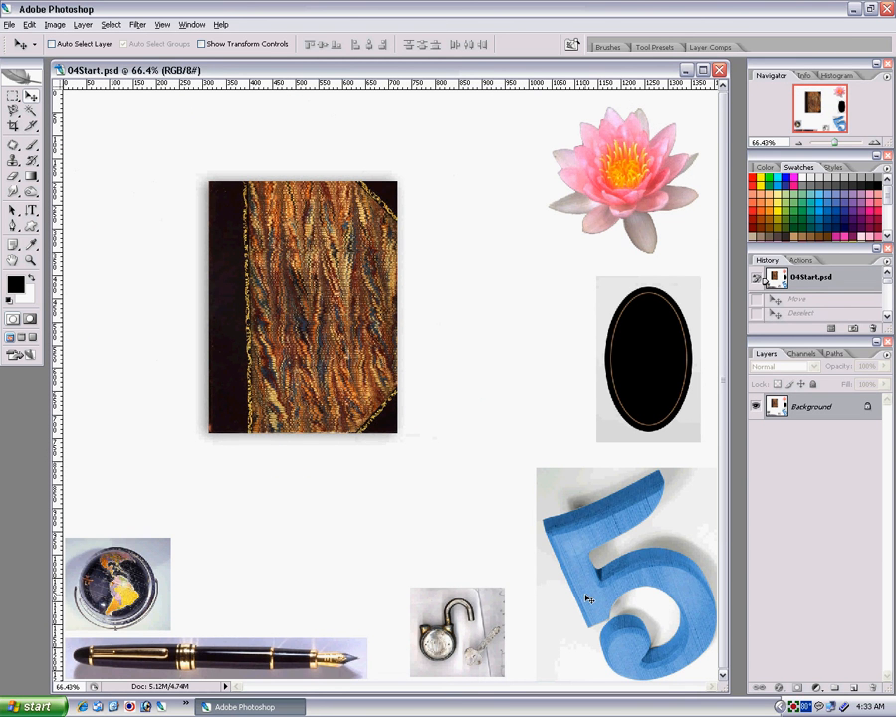
click(686, 70)
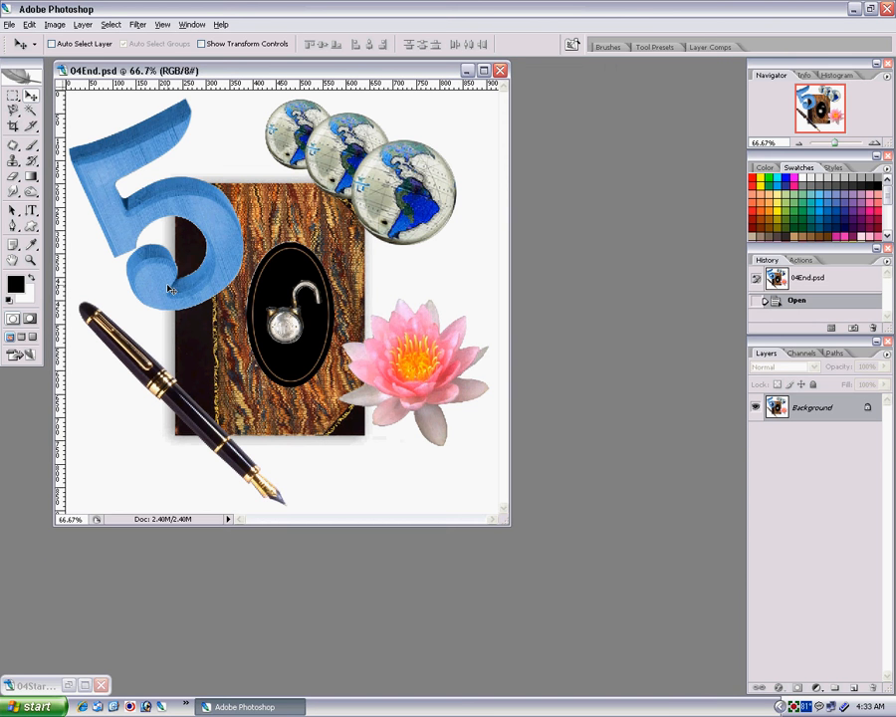
click(68, 687)
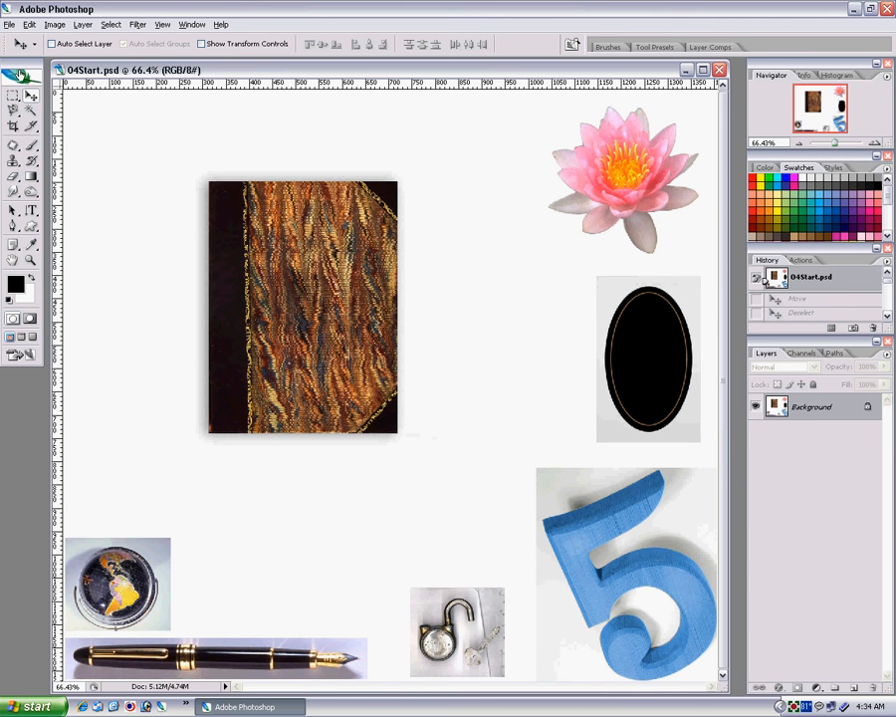
click(686, 69)
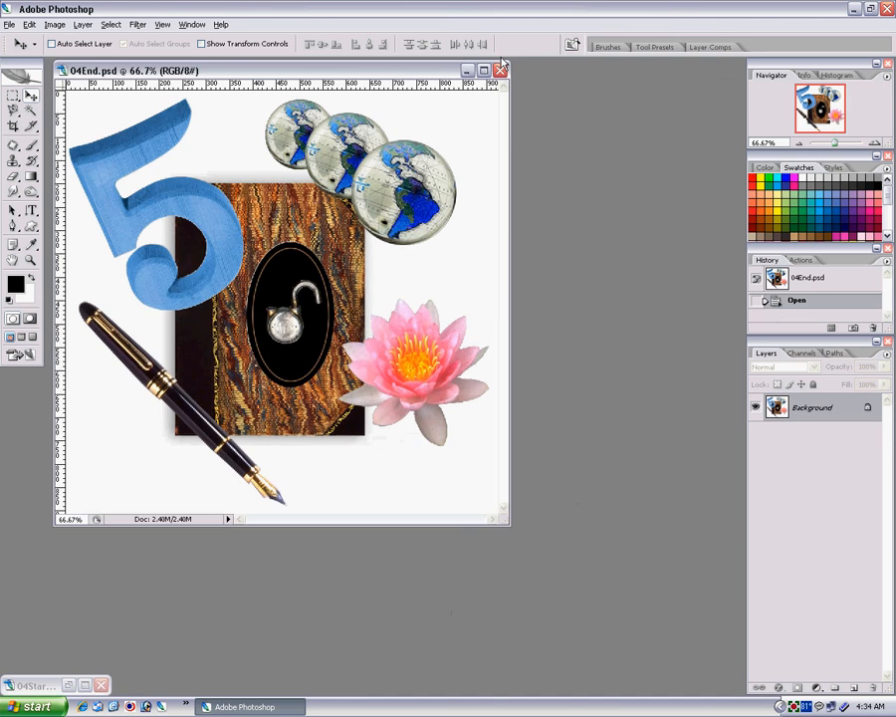
click(467, 70)
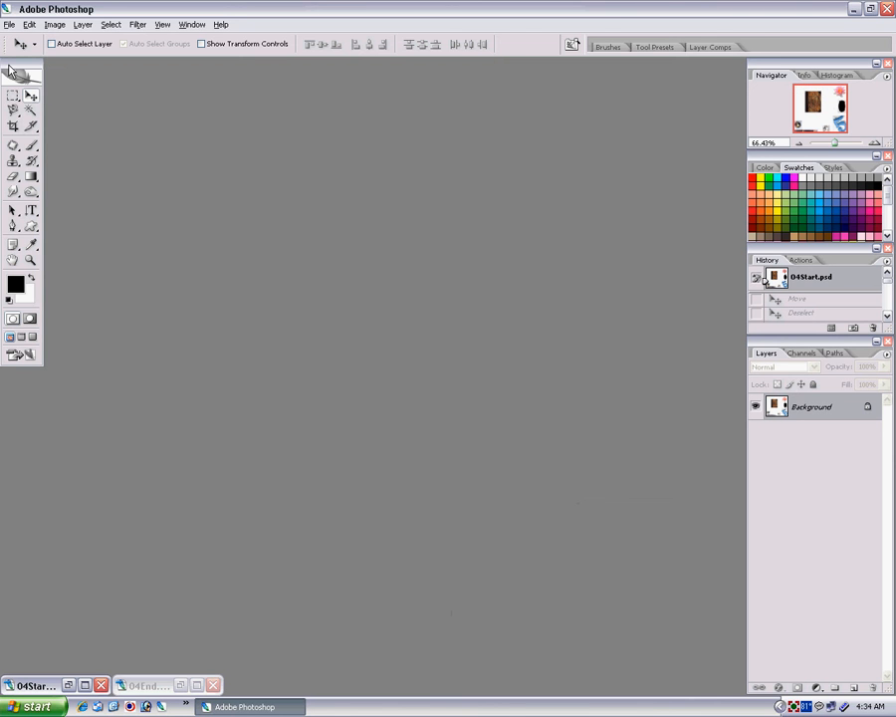
Move the toolbox into the middle of the workspace and try the Single Column Marquee Tool before returning to the Rectangular Marquee Tool.
drag(24, 72, 401, 160)
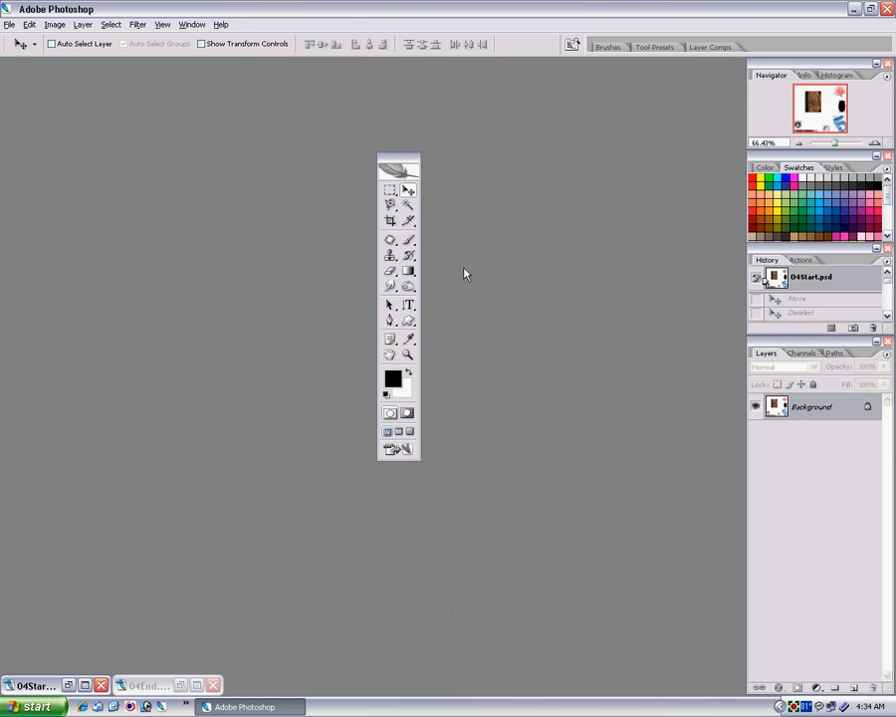
click(394, 198)
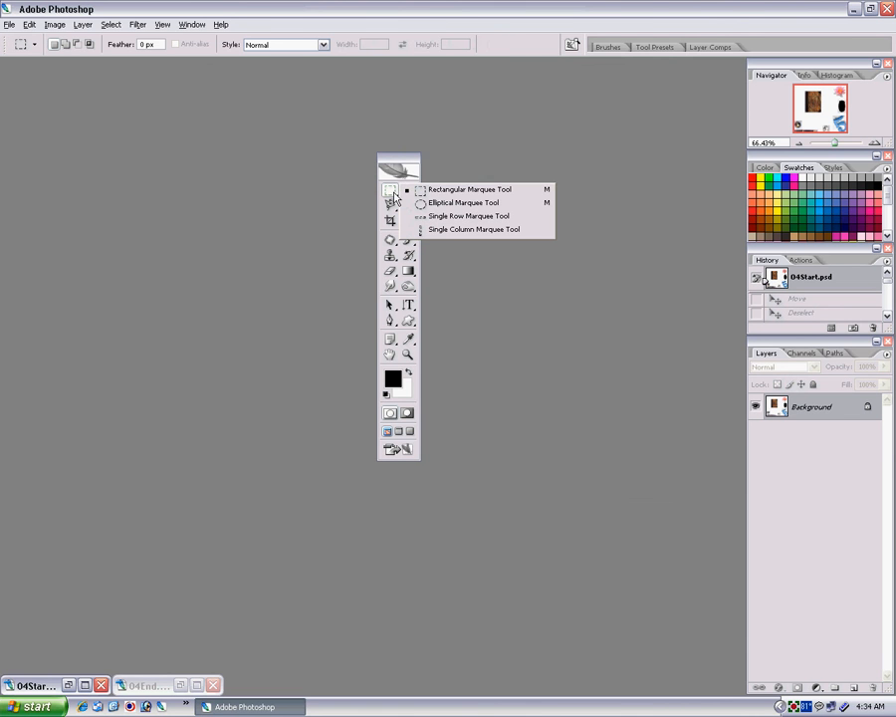
click(476, 230)
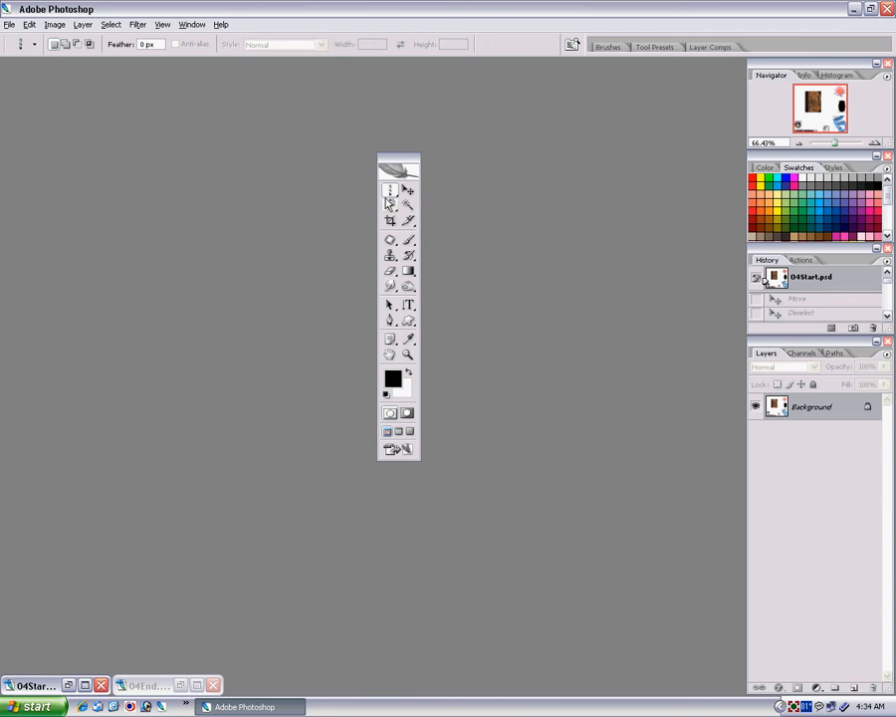
drag(391, 190, 423, 201)
click(423, 195)
Switch from the Magnetic Lasso to the Lasso Tool and cycle through the lasso tool variants.
click(390, 206)
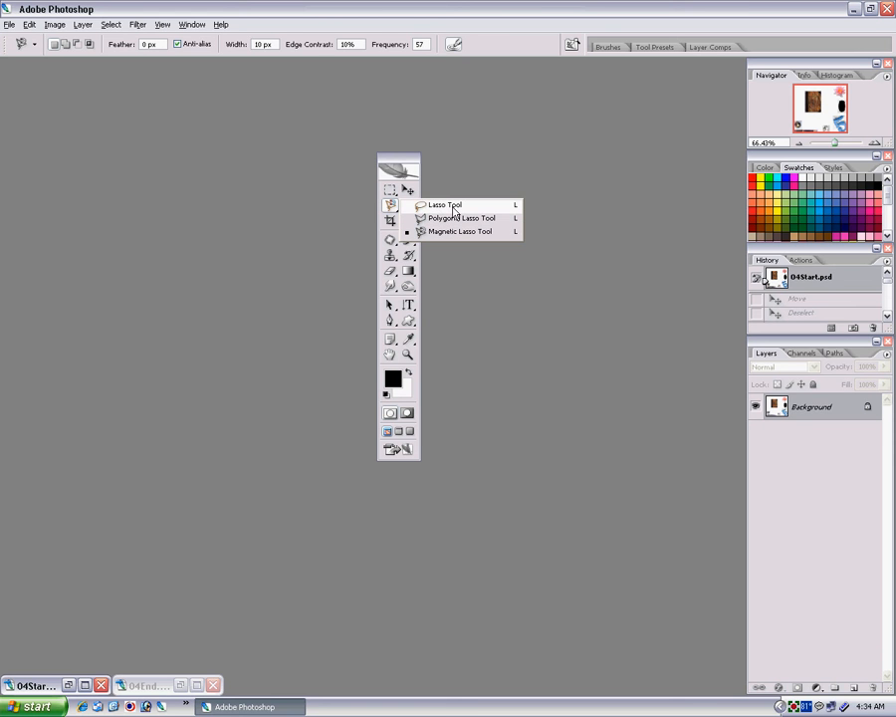
click(453, 206)
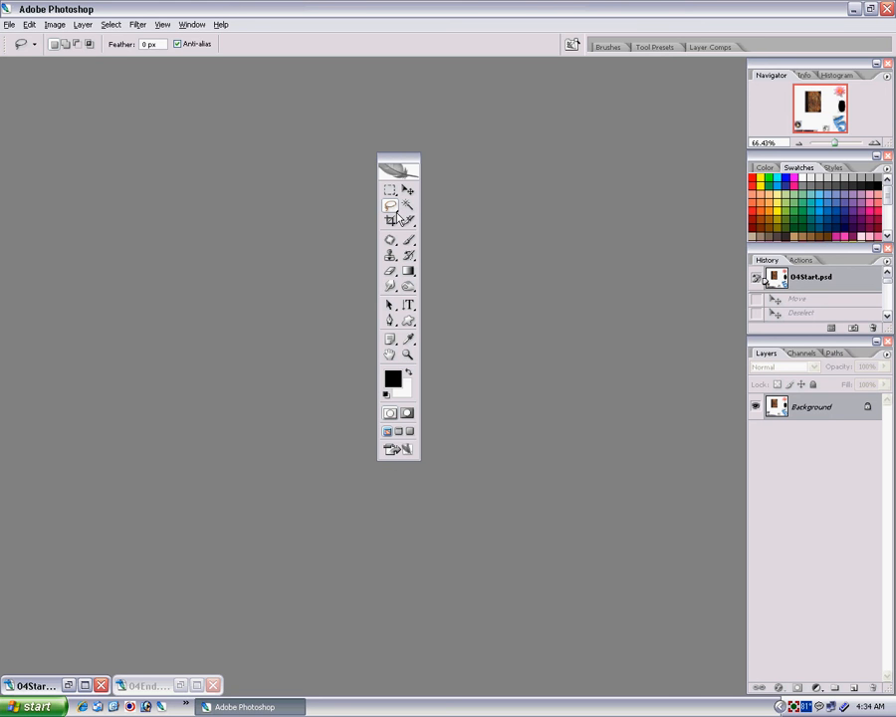
click(396, 212)
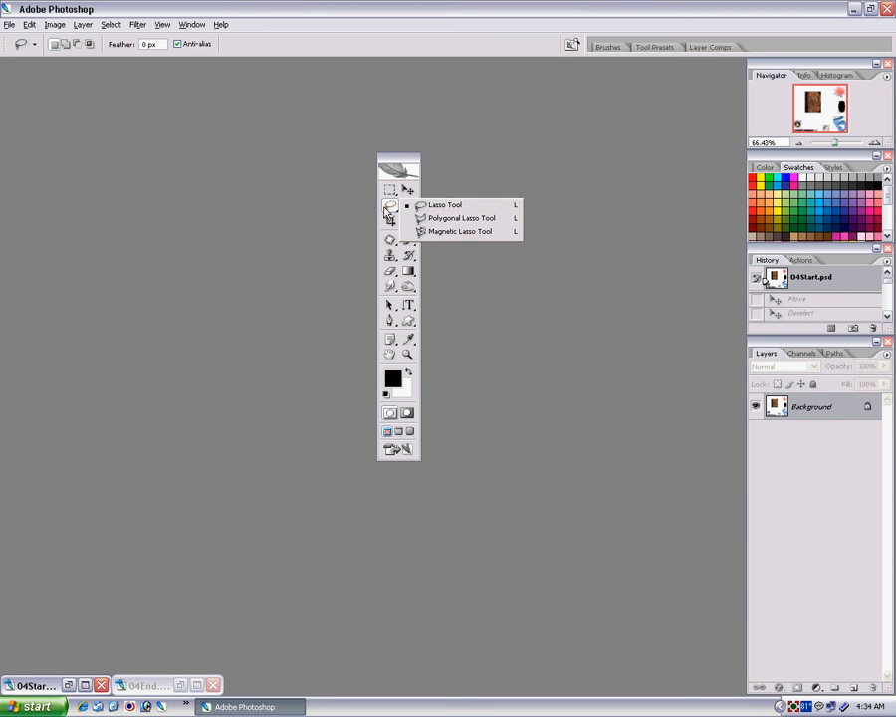
click(386, 211)
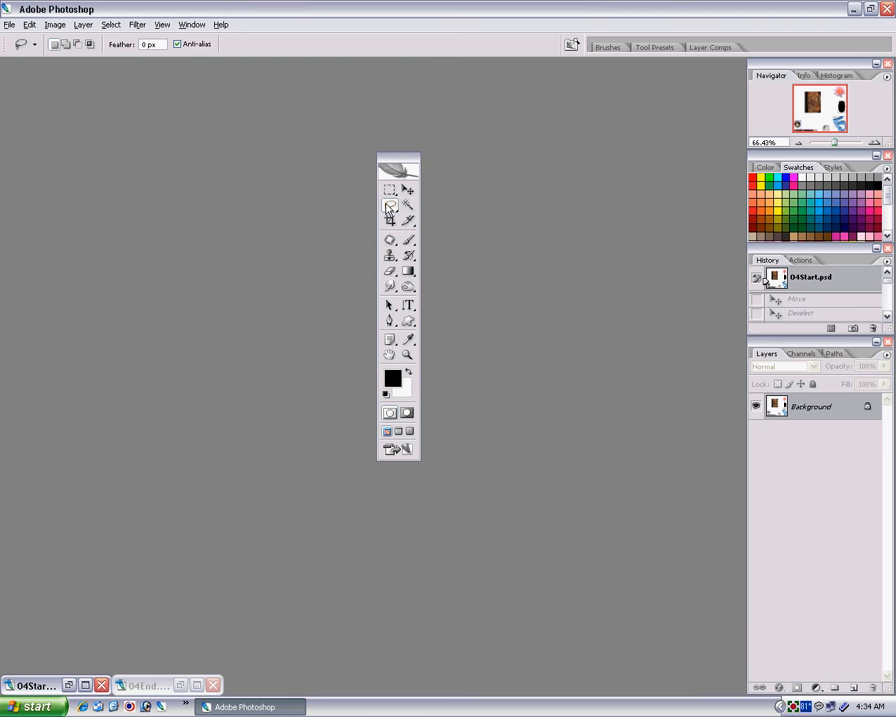
alt+click(390, 206)
alt+click(389, 207)
alt+click(390, 207)
alt+click(390, 206)
alt+click(390, 207)
alt+click(389, 207)
Try the Crop, Magic Wand and Move tools in turn, and return the toolbox to its original place at the workspace edge.
click(391, 221)
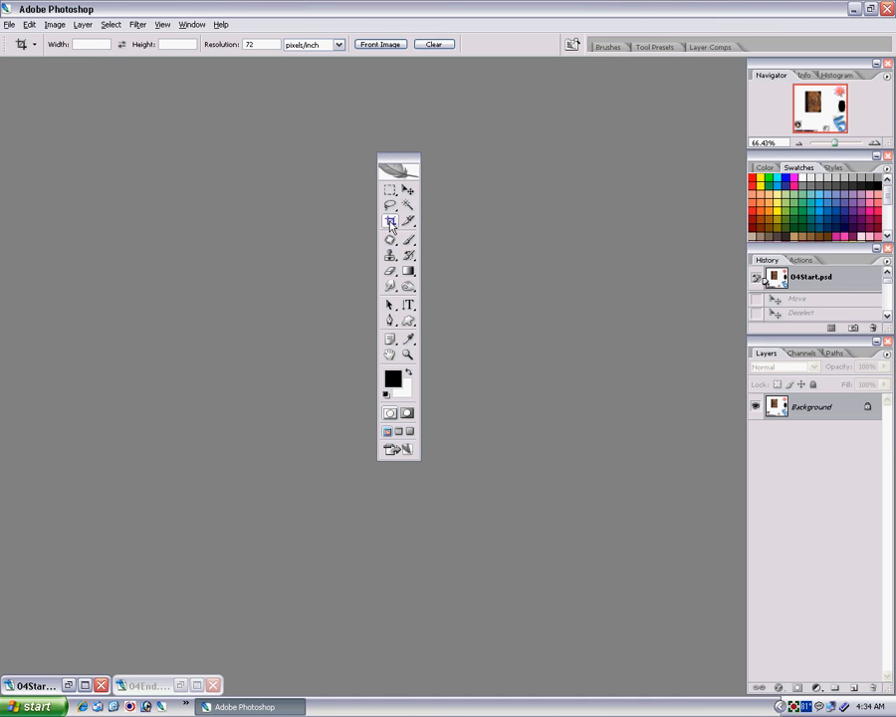
click(408, 209)
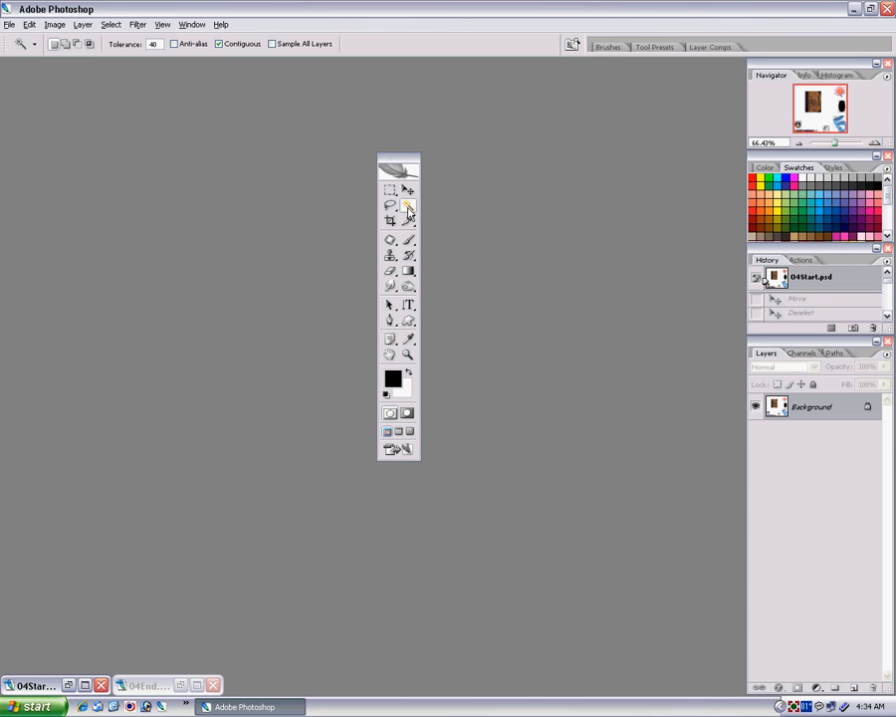
click(409, 190)
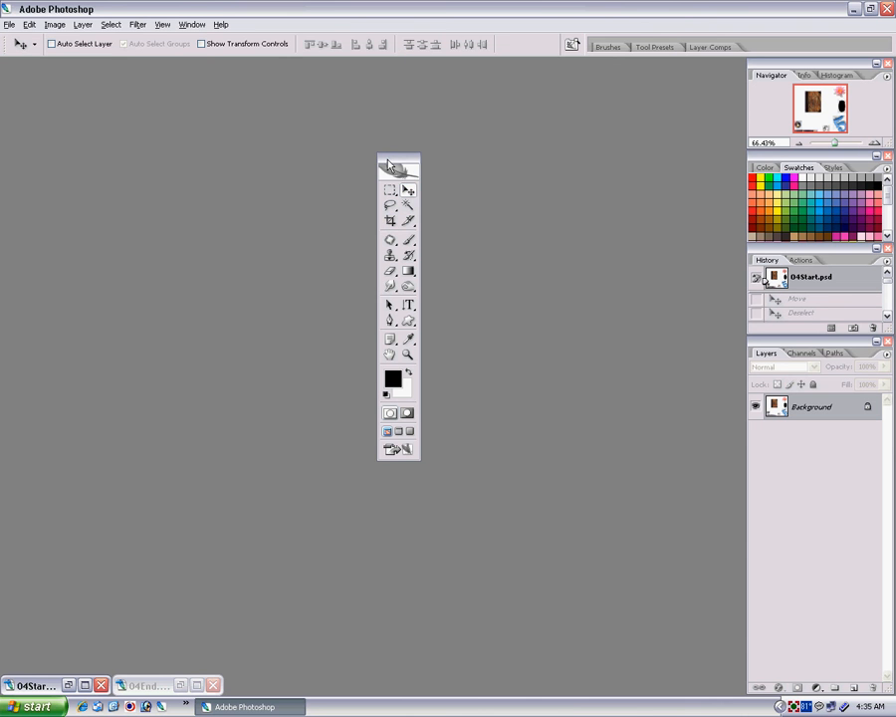
drag(391, 164, 15, 68)
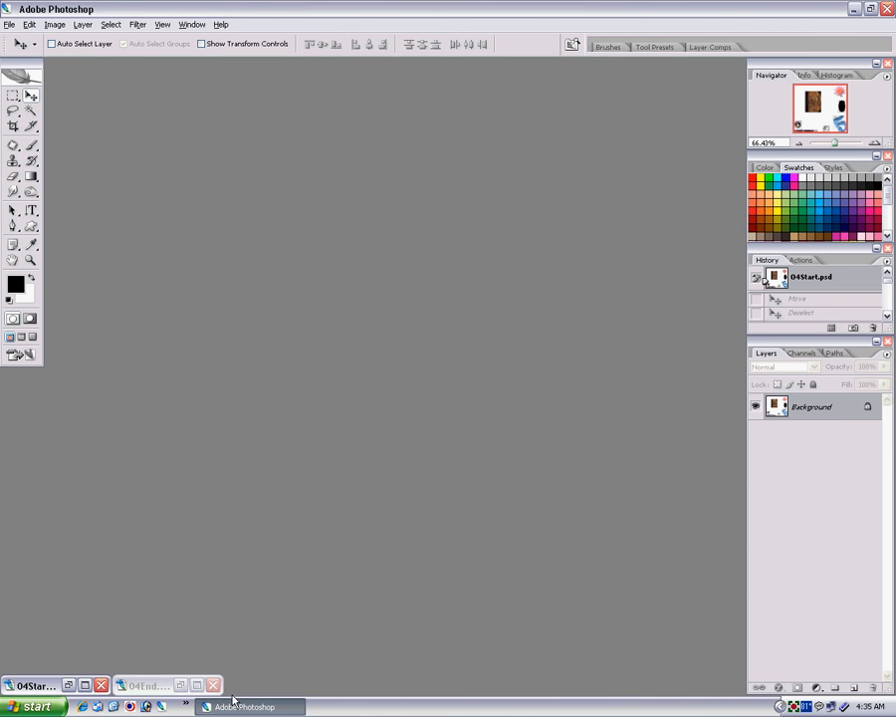
Restore the minimized 04End.psd for reference and bring 04Start.psd back to the front.
click(181, 685)
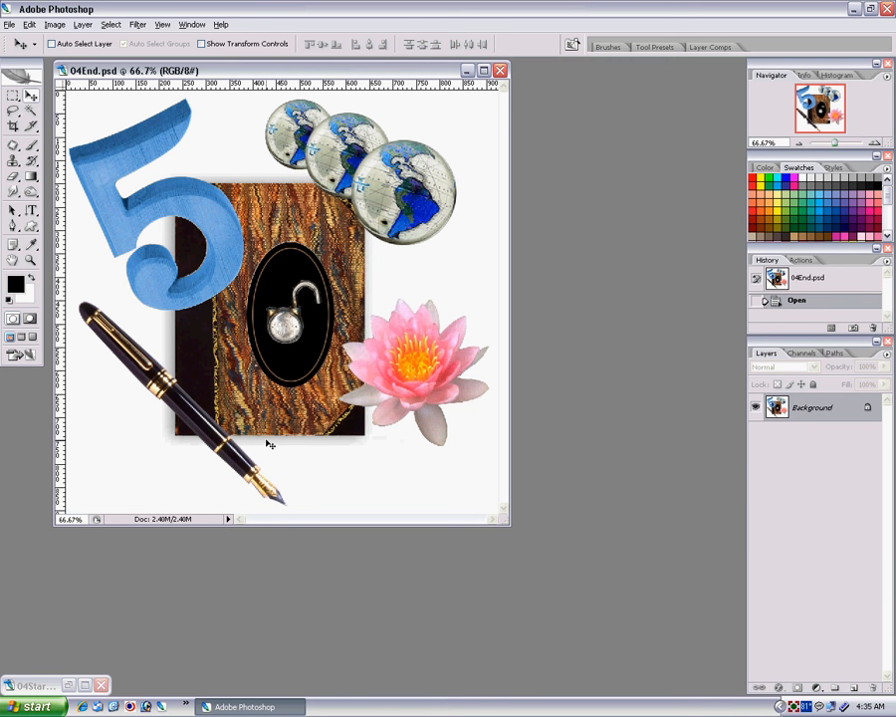
click(69, 686)
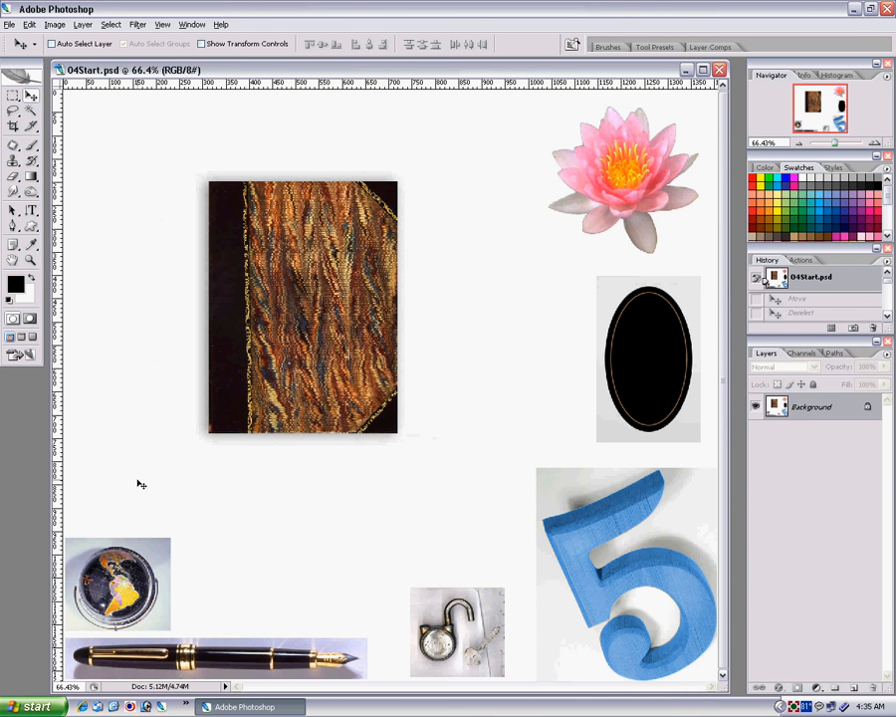
Select the book cover with the Rectangular Marquee Tool, and deselect it.
click(14, 98)
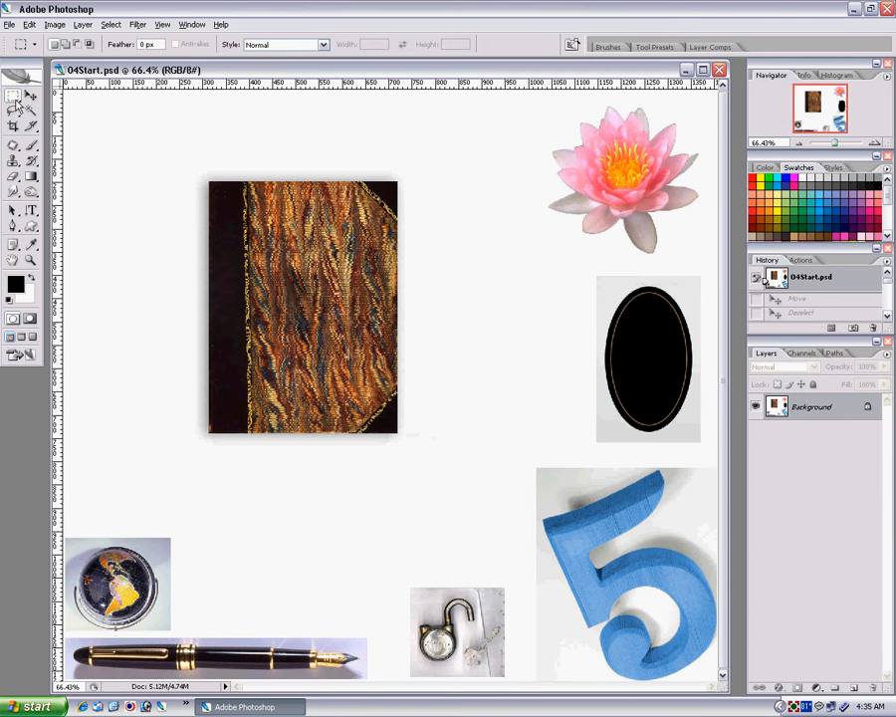
drag(17, 103, 54, 97)
drag(208, 181, 399, 435)
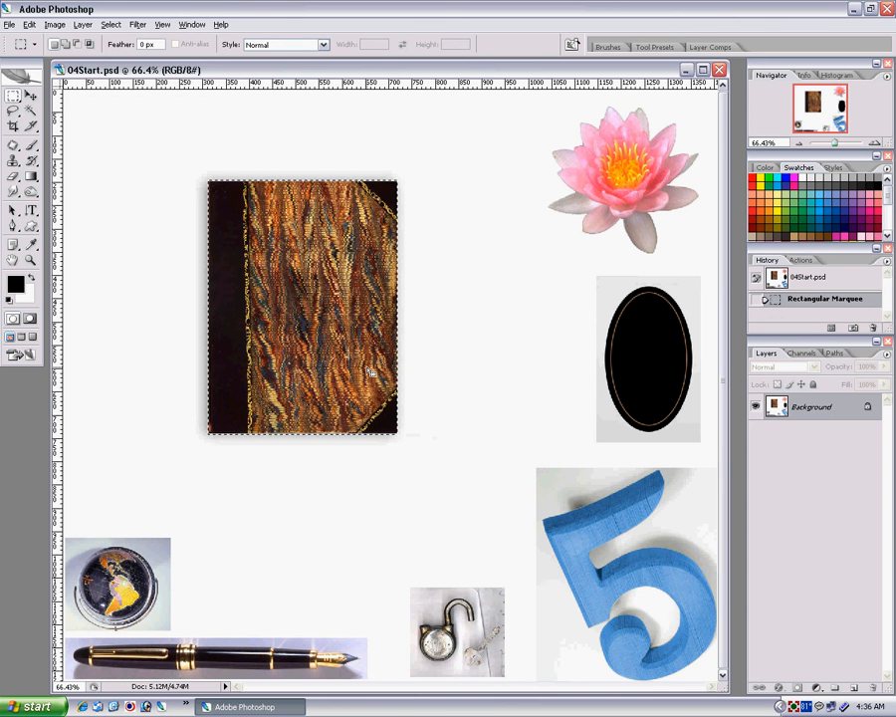
click(111, 24)
mouse_move(138, 24)
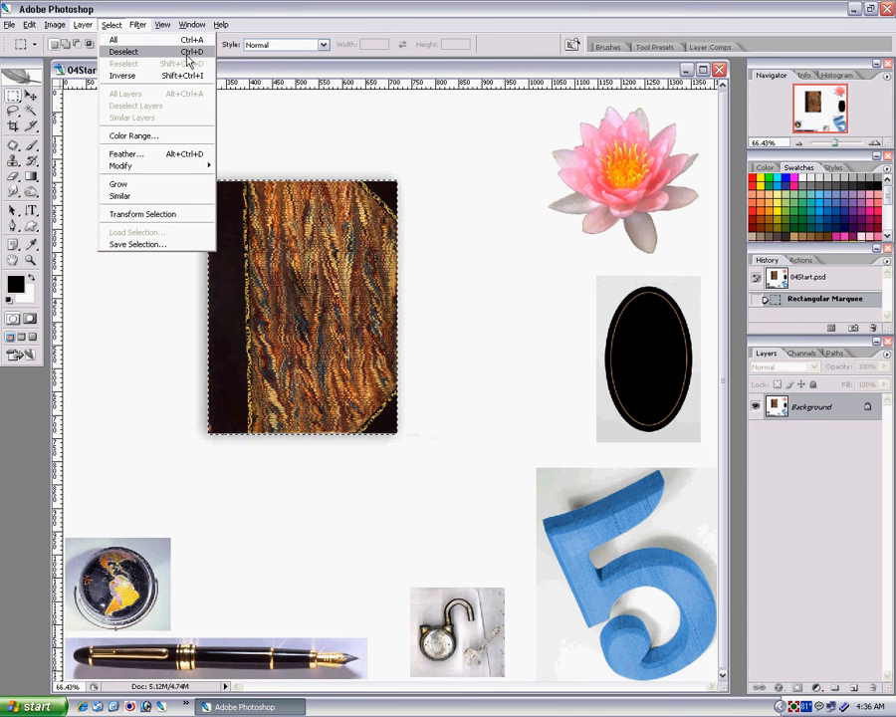
click(187, 53)
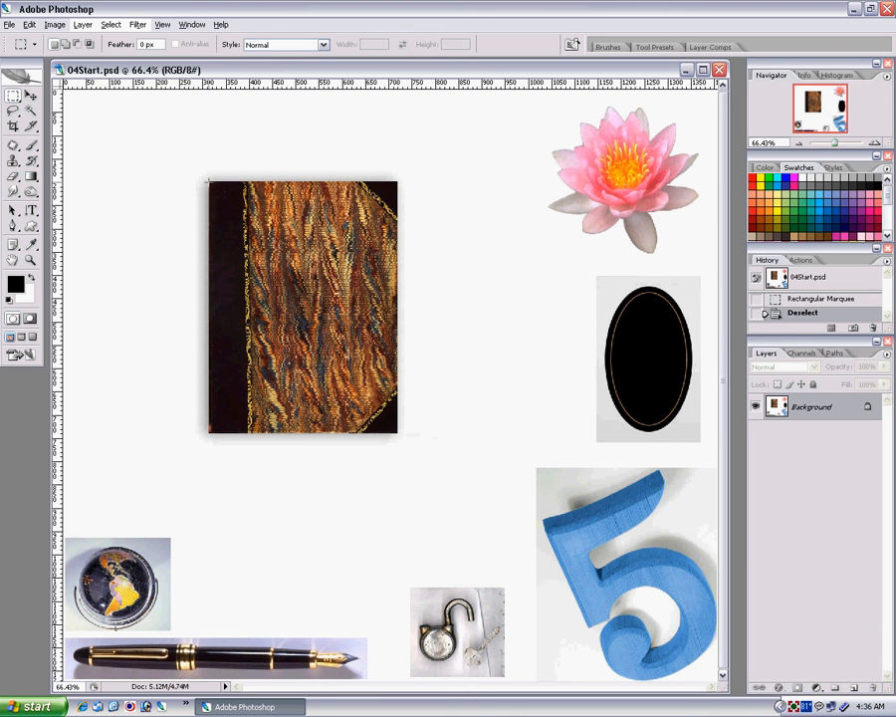
Outline the book cover again with a rectangular marquee from its upper-left to its lower-right corner.
drag(208, 182, 387, 432)
mouse_move(389, 432)
mouse_down()
mouse_move(364, 375)
mouse_move(611, 432)
mouse_move(350, 367)
mouse_move(330, 426)
mouse_move(434, 406)
mouse_move(303, 373)
mouse_move(541, 469)
mouse_move(395, 432)
mouse_up()
drag(390, 434, 397, 434)
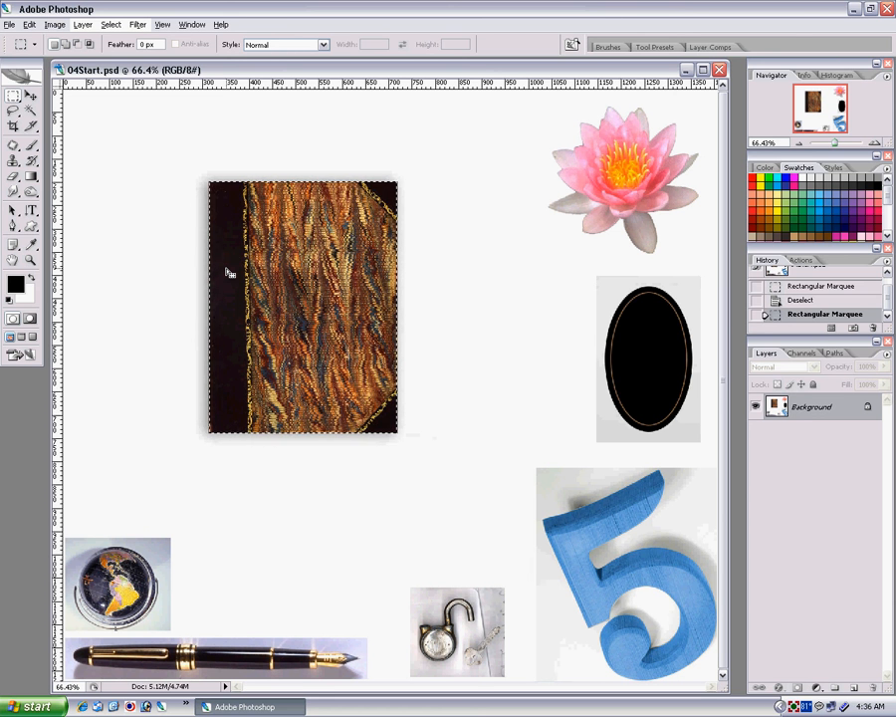
Move the selection outline around the canvas and back onto the book cover, and deselect it.
drag(220, 274, 414, 324)
drag(475, 298, 219, 458)
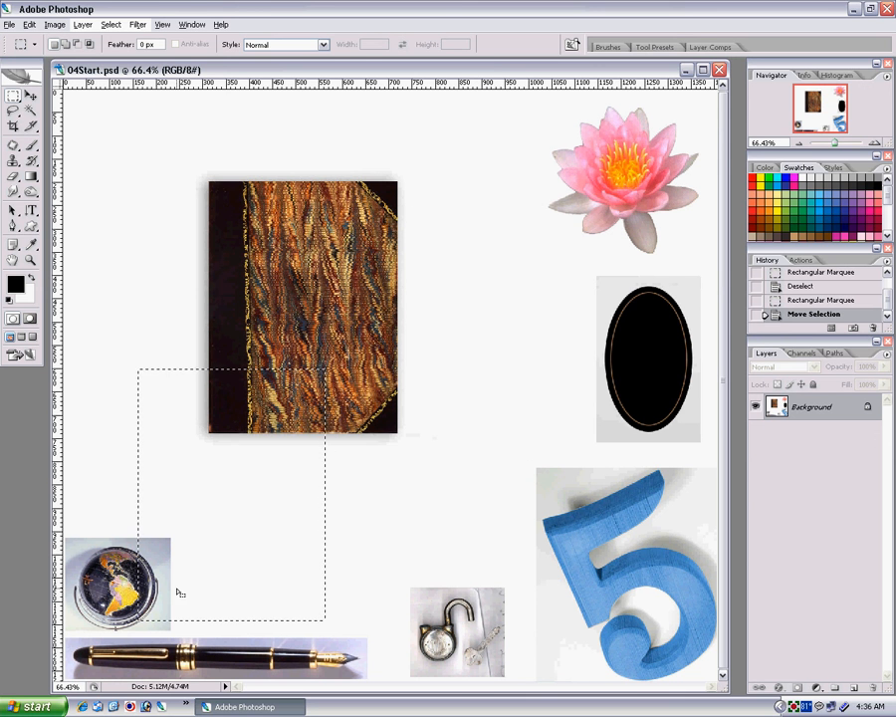
drag(179, 591, 371, 405)
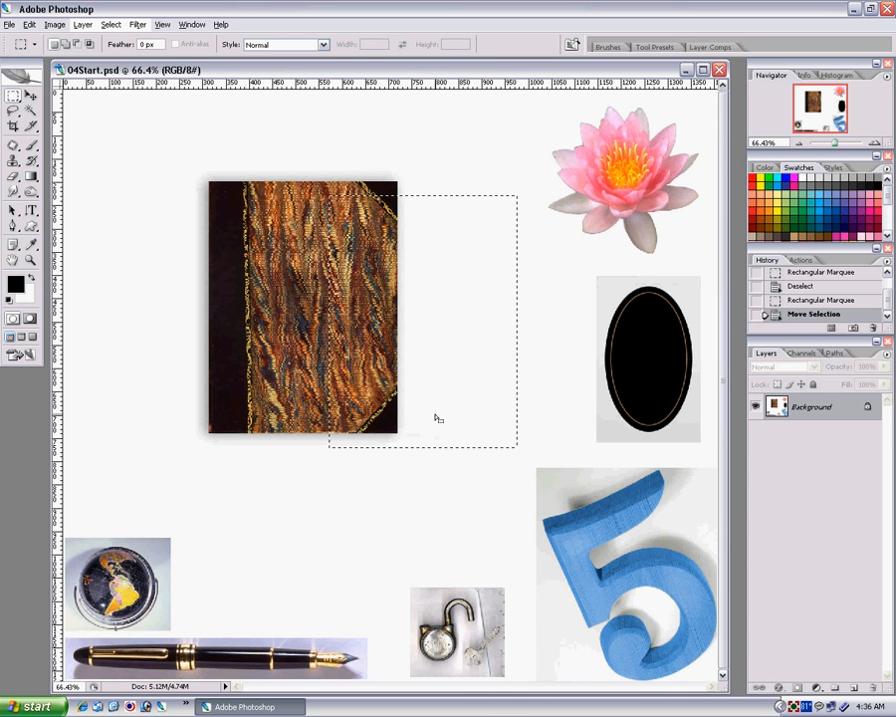
drag(443, 370, 334, 375)
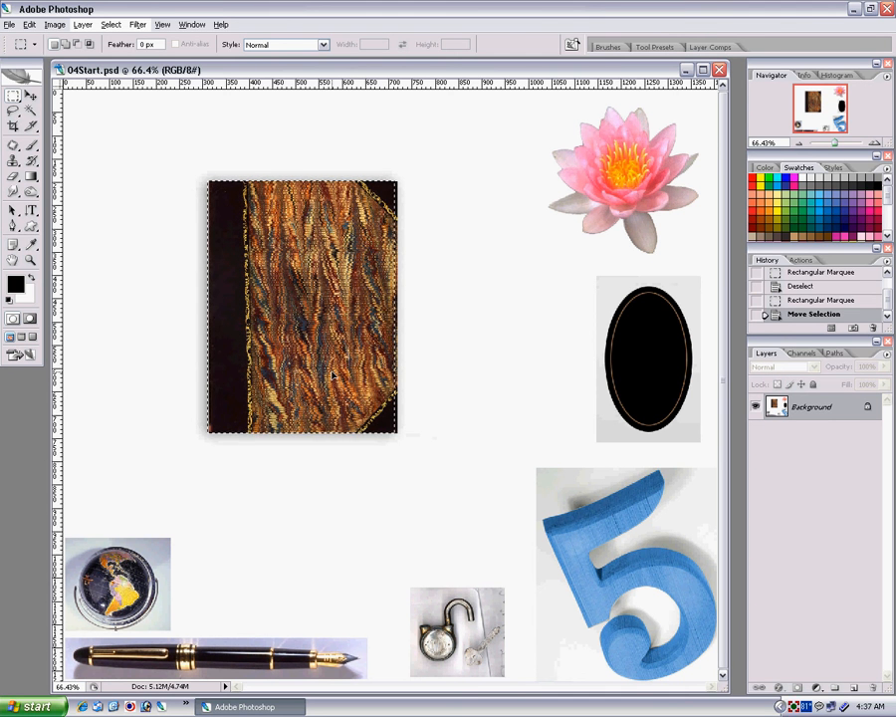
key(ctrl+d)
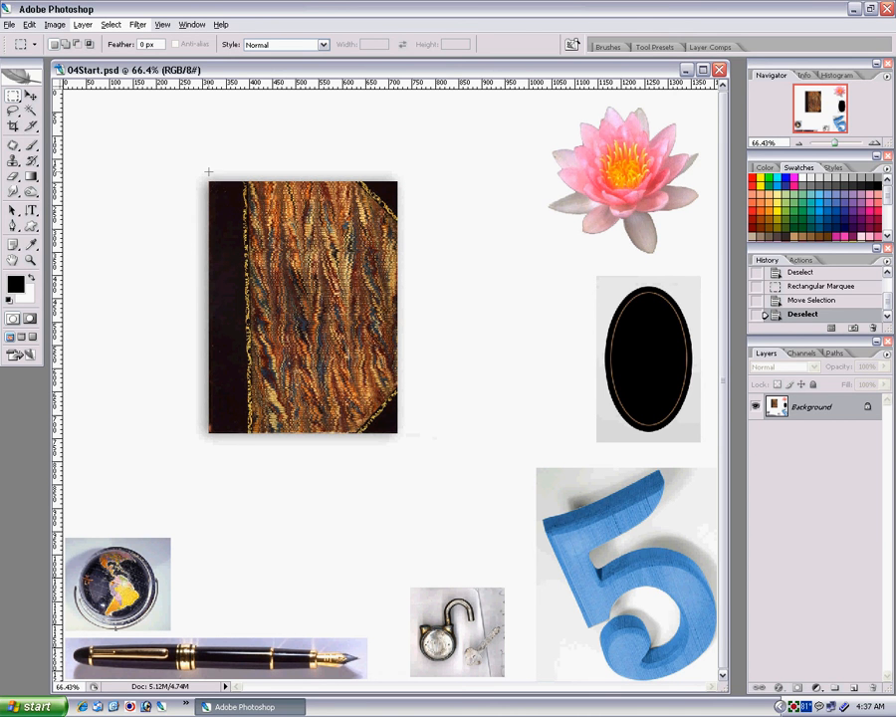
Practice drawing several rectangular marquees of different sizes on and around the book, and clear the last one.
drag(239, 296, 369, 352)
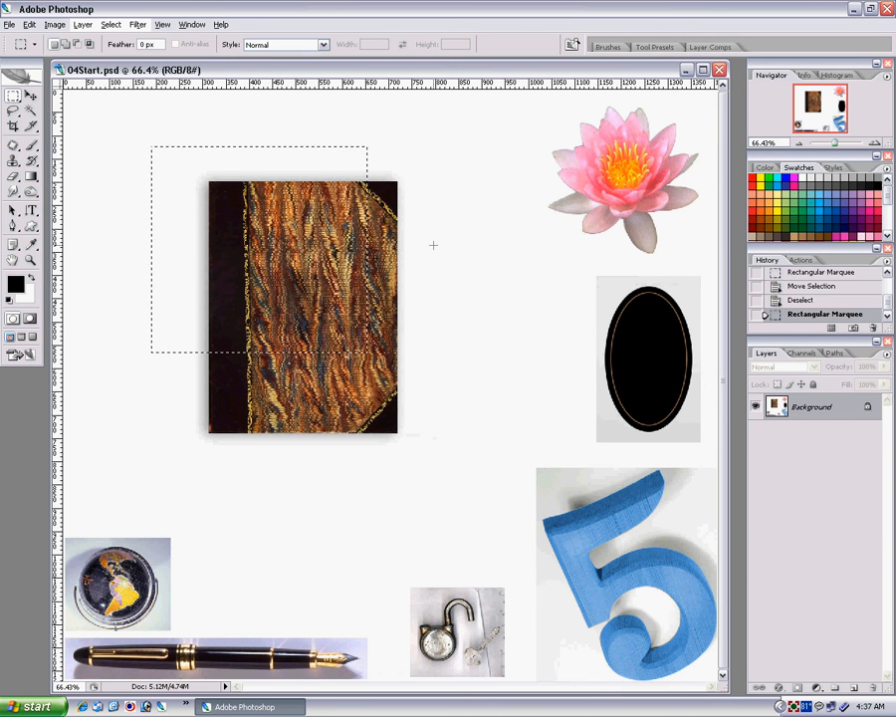
drag(433, 245, 578, 444)
drag(83, 236, 177, 406)
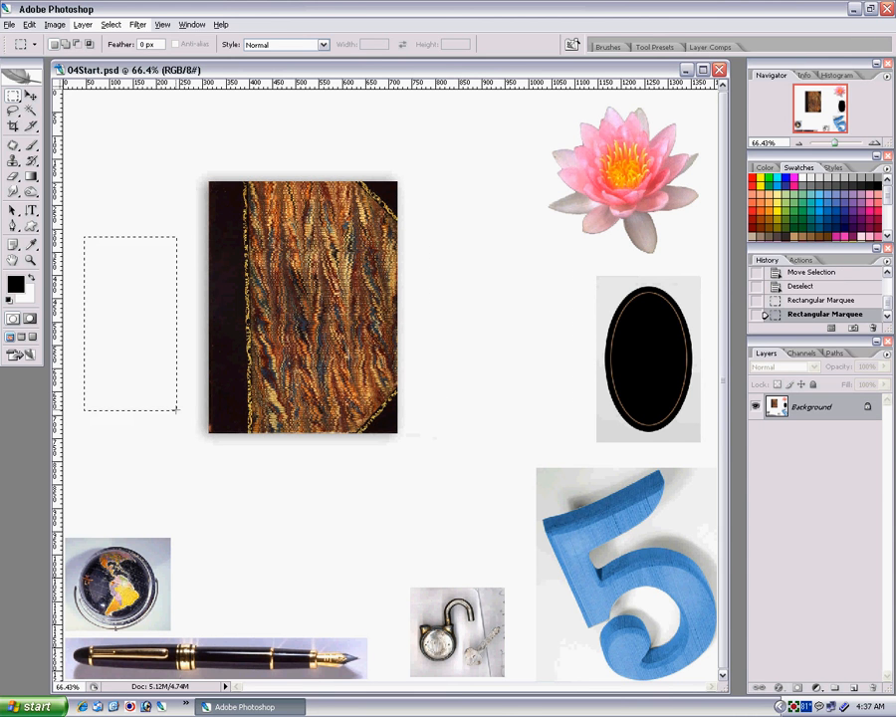
drag(330, 480, 421, 373)
drag(516, 319, 527, 356)
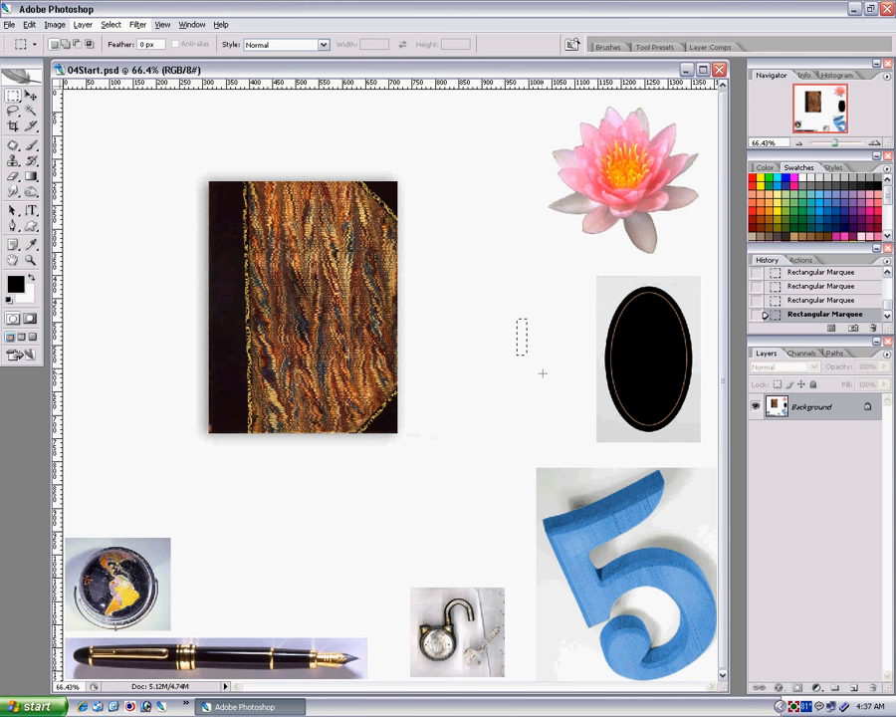
click(451, 234)
drag(521, 383, 521, 383)
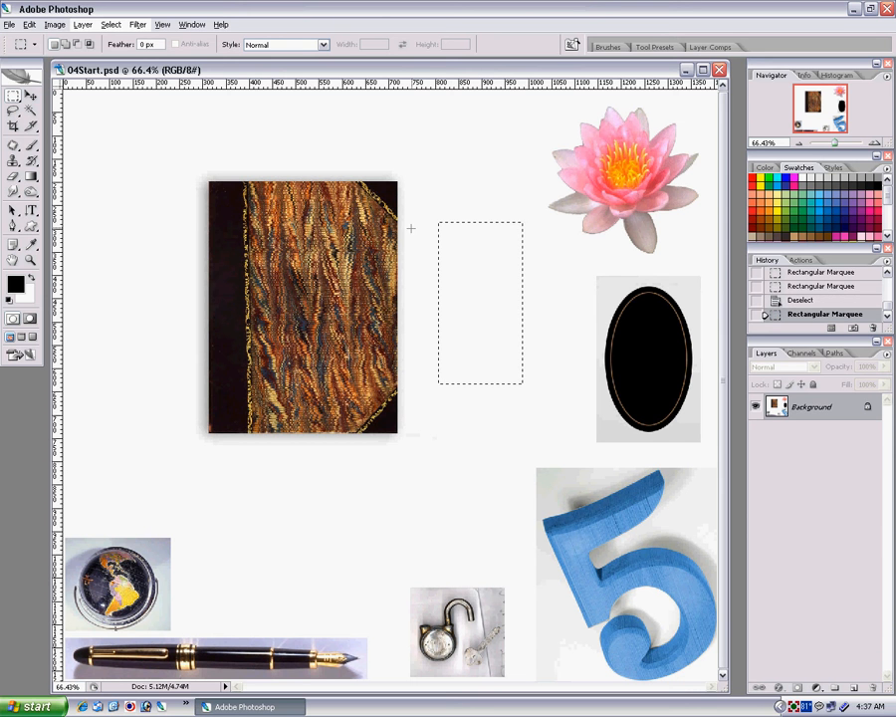
click(420, 170)
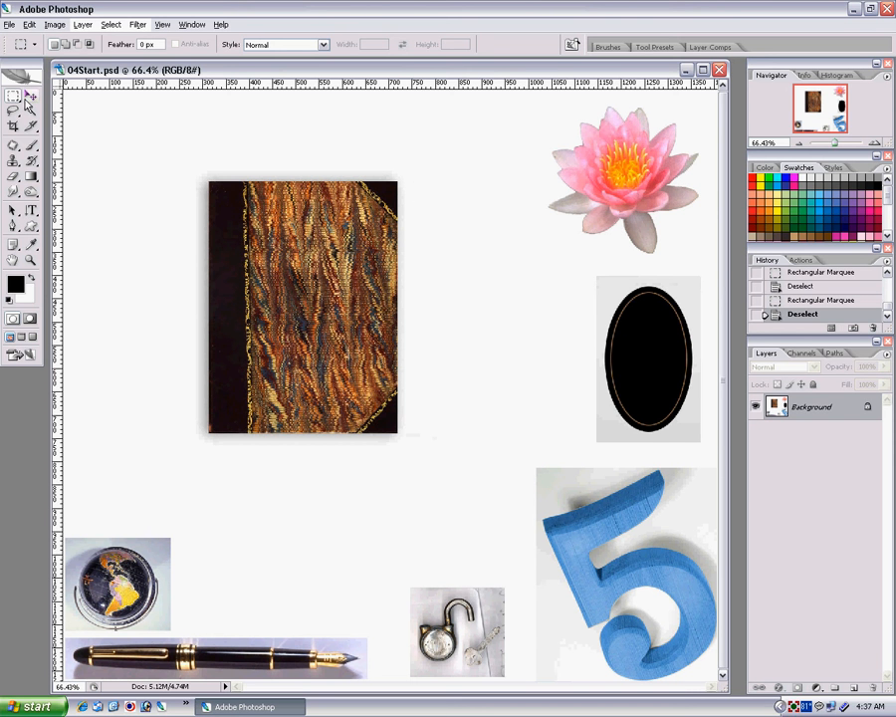
Draw a loose rectangular marquee around the whole book, starting beyond its upper-right corner, and deselect it.
drag(434, 180, 508, 262)
drag(465, 231, 385, 194)
drag(155, 279, 505, 104)
drag(223, 114, 143, 442)
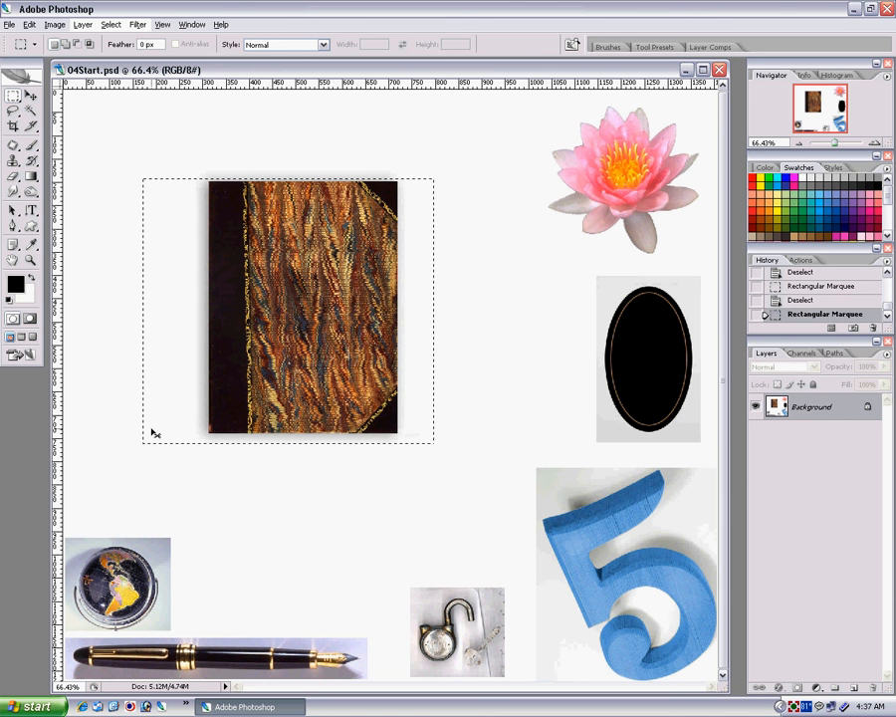
click(217, 476)
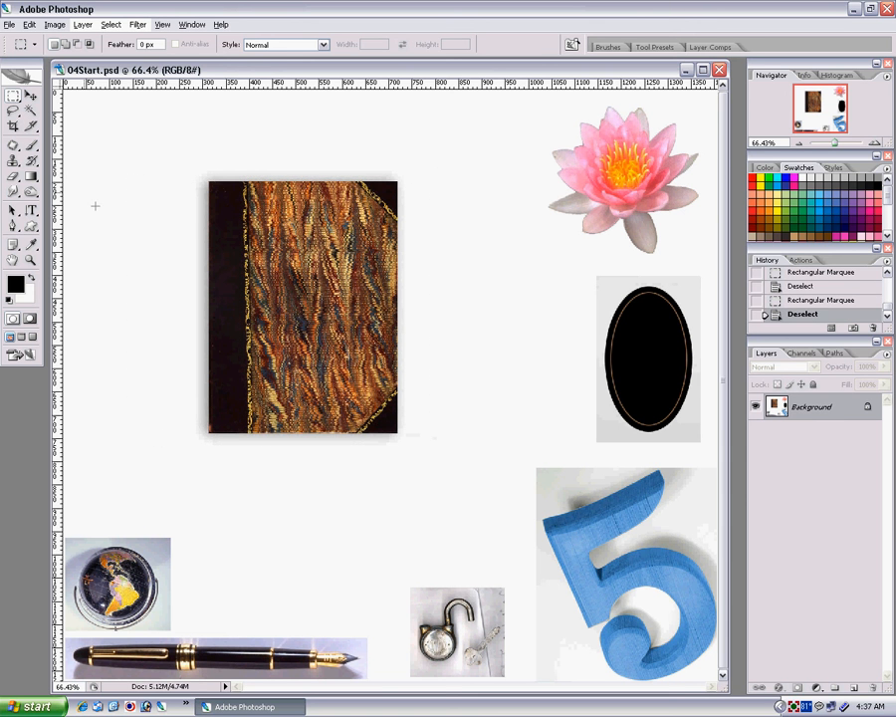
Draw an elliptical marquee around the black oval, just inside its outer edge, with the Elliptical Marquee tool, and deselect it.
drag(10, 100, 62, 116)
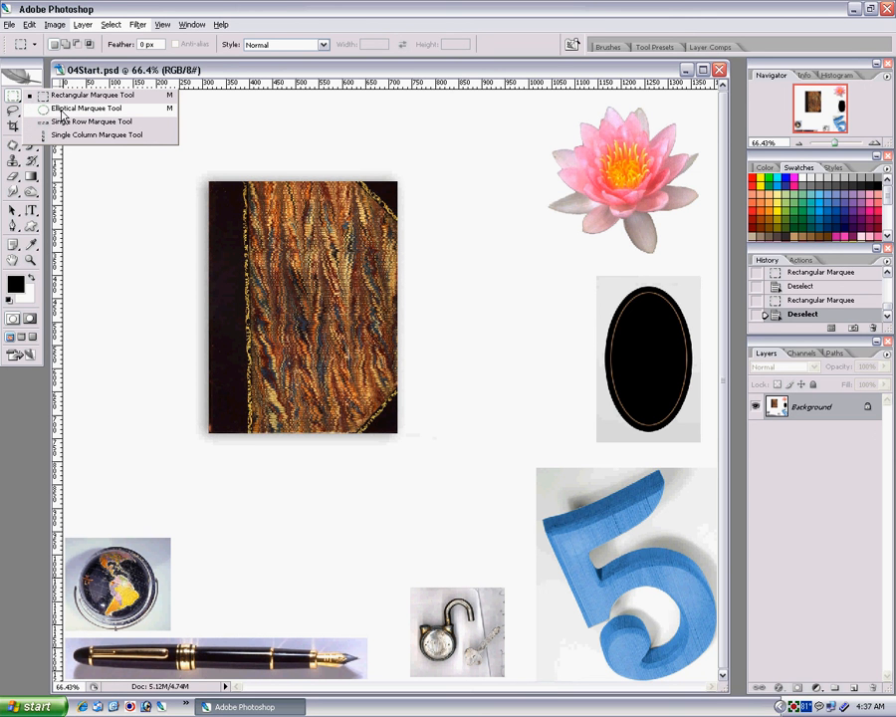
drag(62, 116, 61, 116)
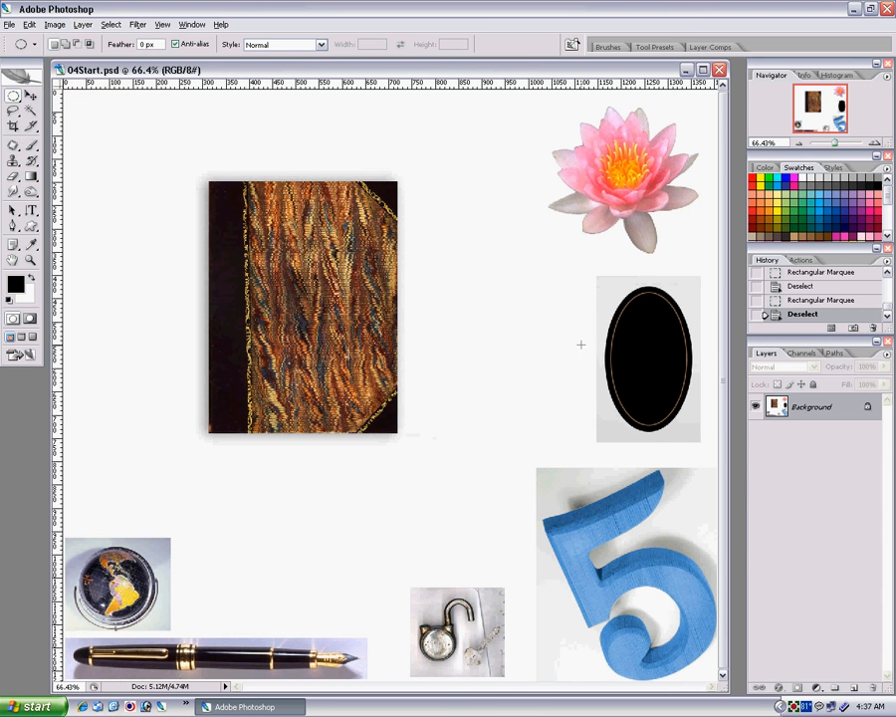
click(32, 261)
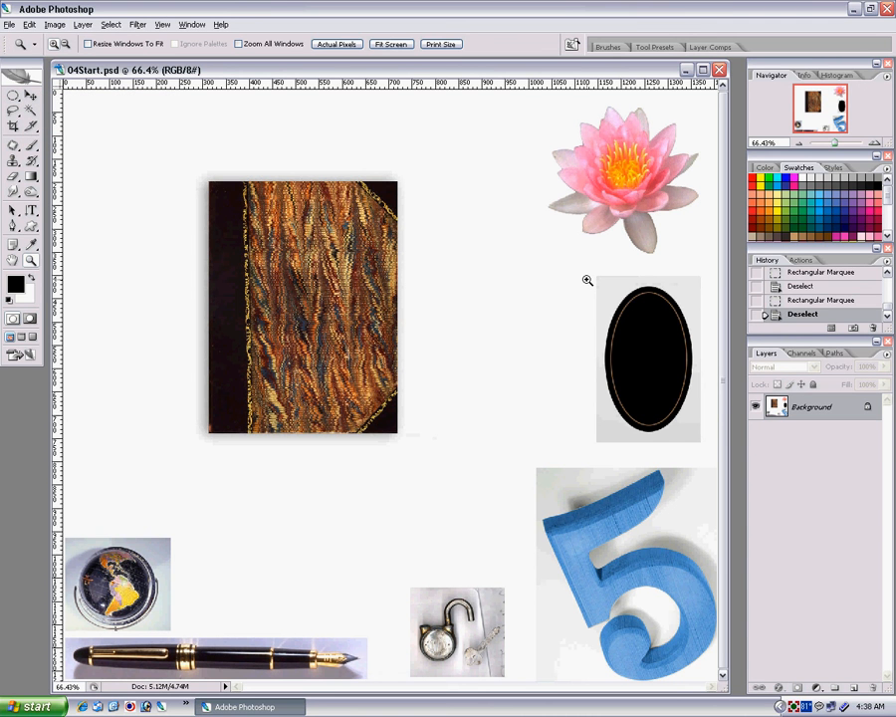
drag(596, 289, 701, 443)
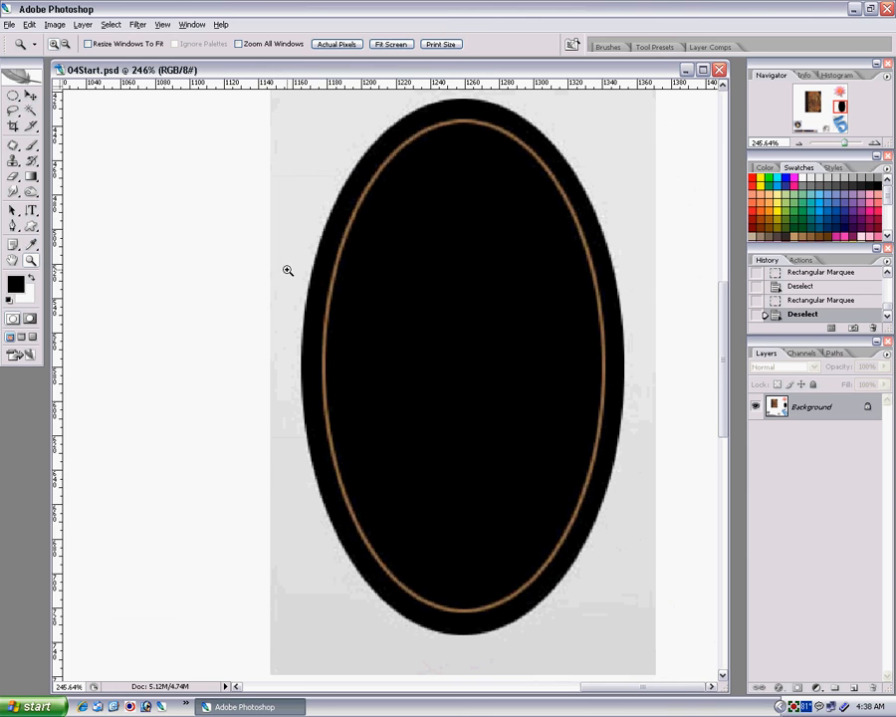
drag(375, 299, 309, 327)
click(12, 95)
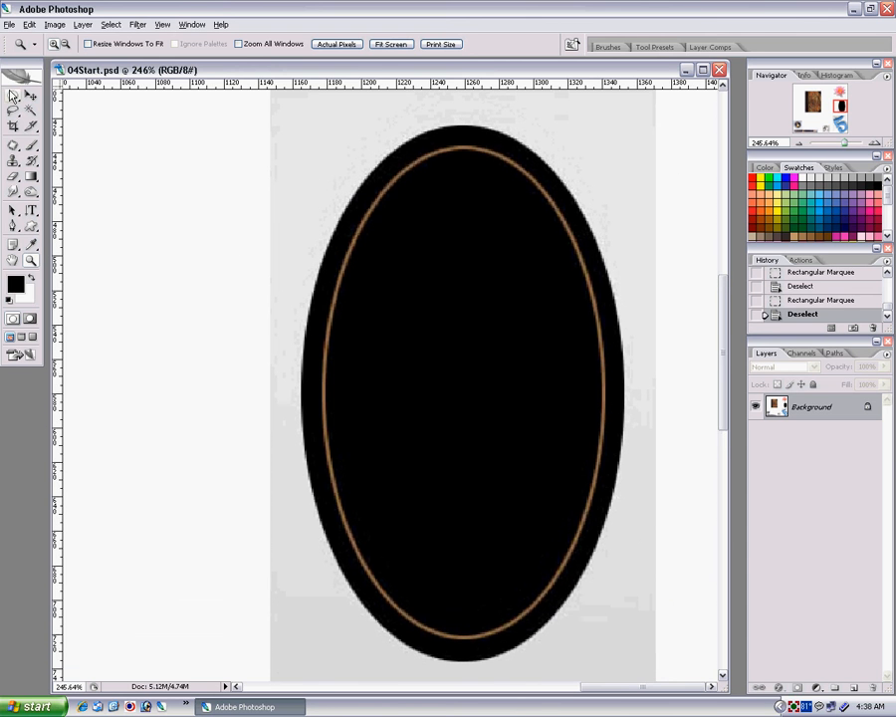
click(13, 98)
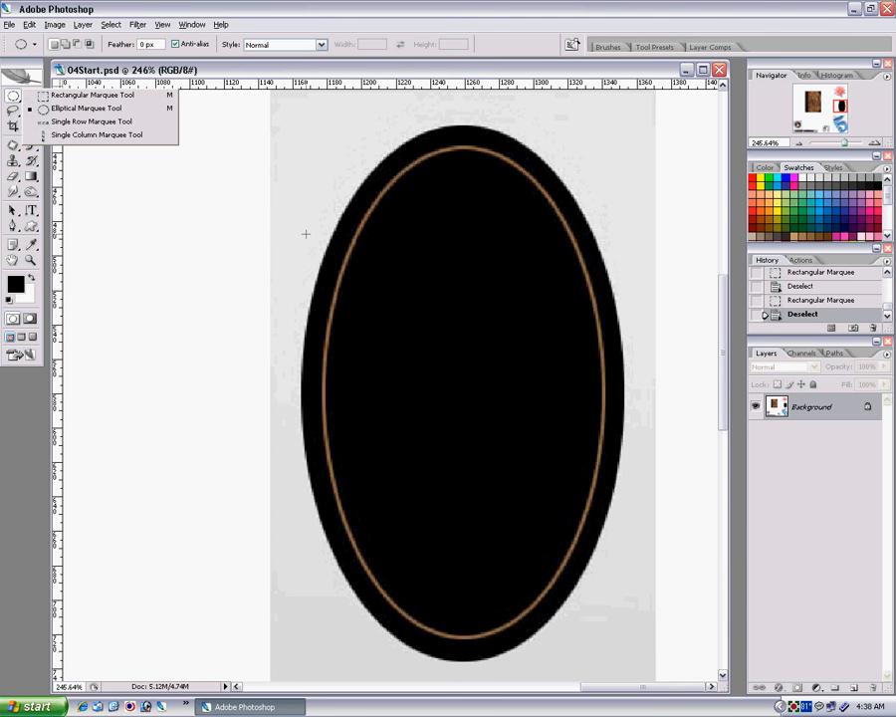
drag(370, 180, 615, 568)
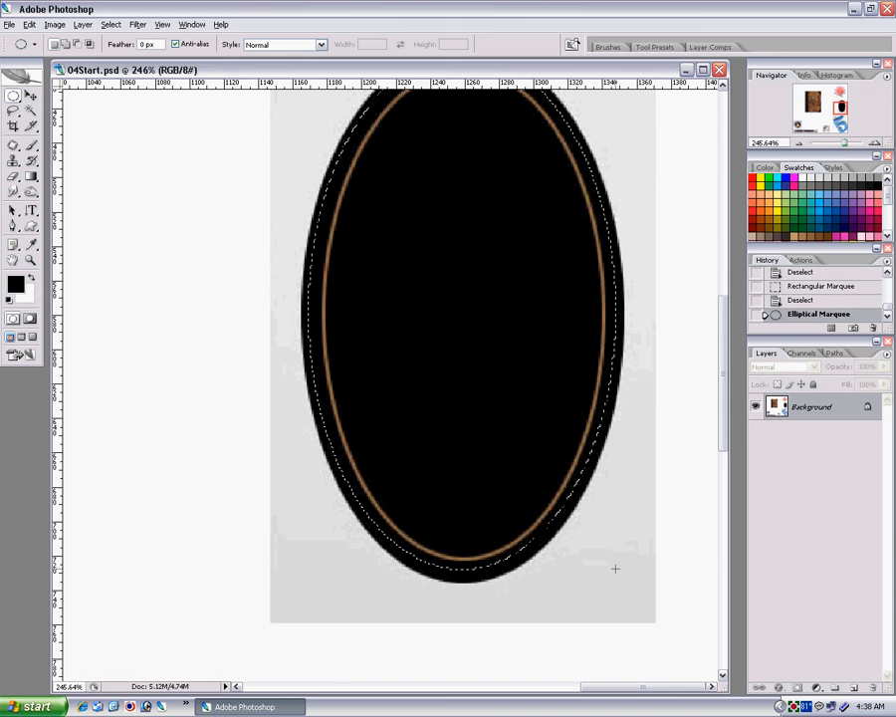
scroll(614, 569, up, 2)
scroll(616, 568, up, 2)
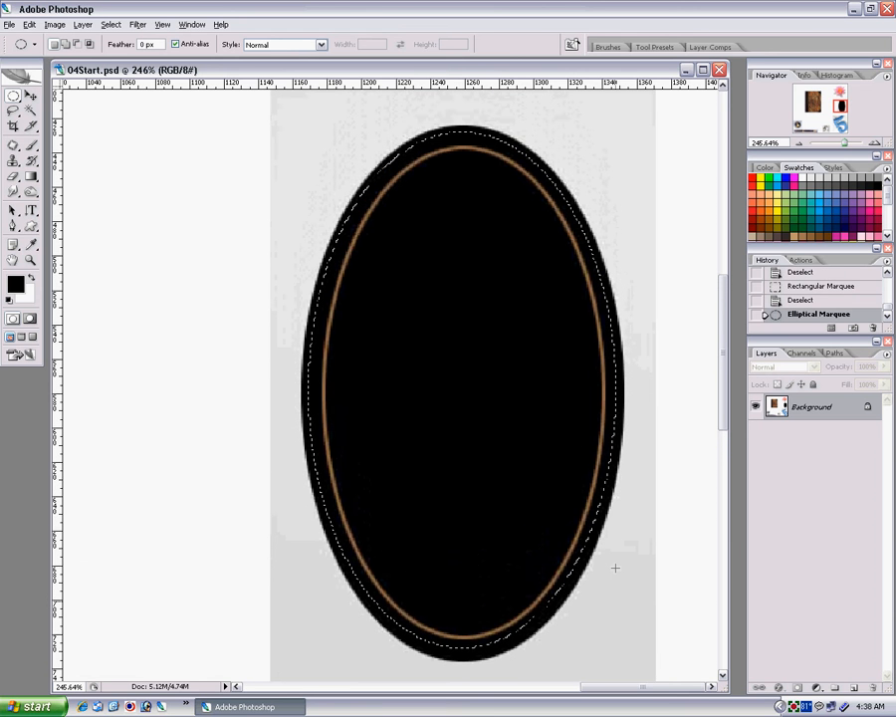
click(193, 283)
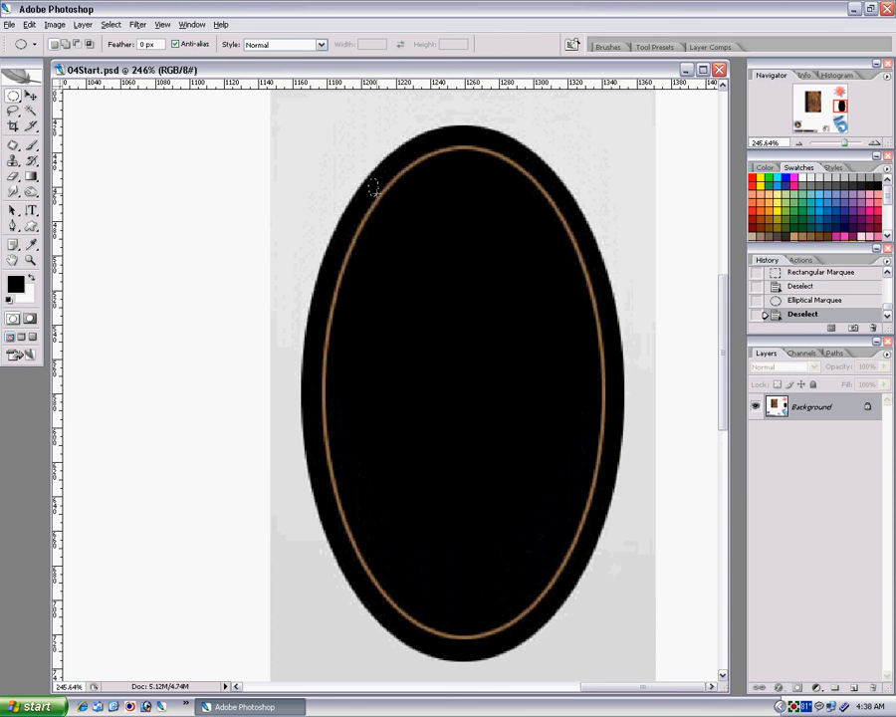
Outline the black oval again with an elliptical marquee just inside its edge, and move the selected oval onto the book cover.
drag(373, 185, 616, 646)
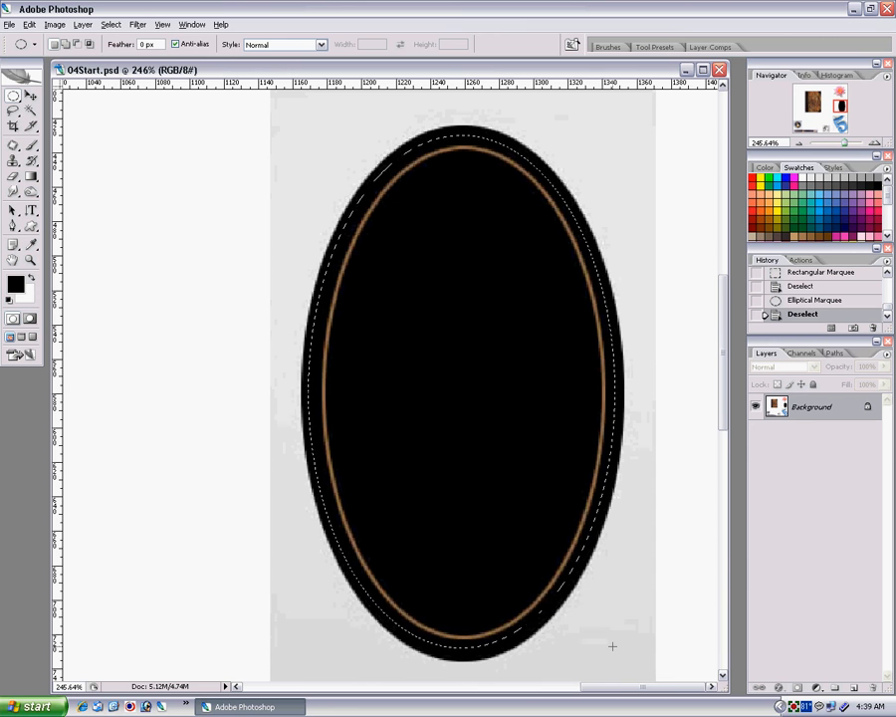
drag(612, 646, 616, 653)
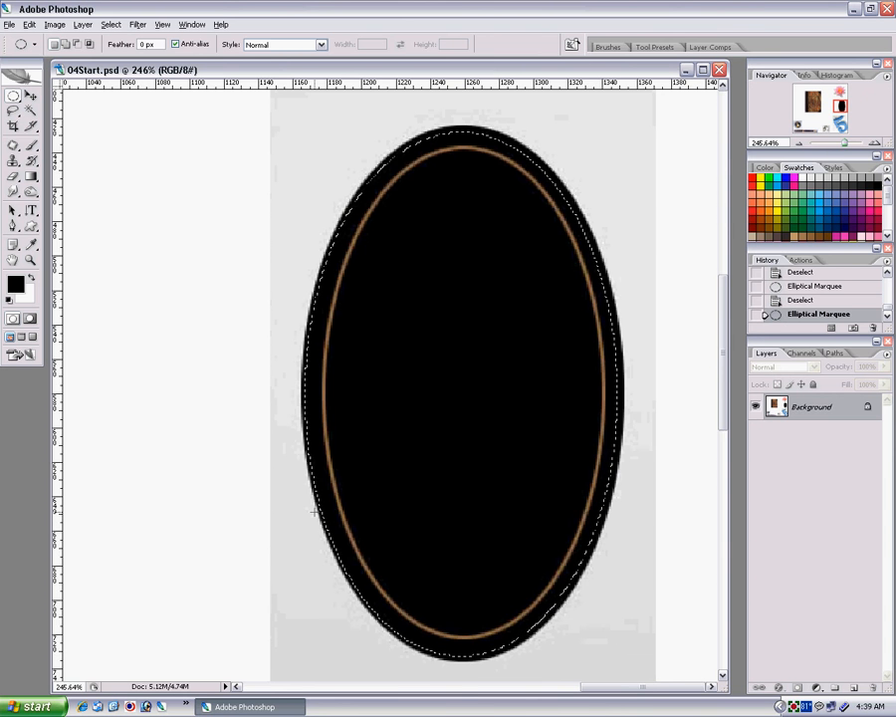
key(ctrl+0)
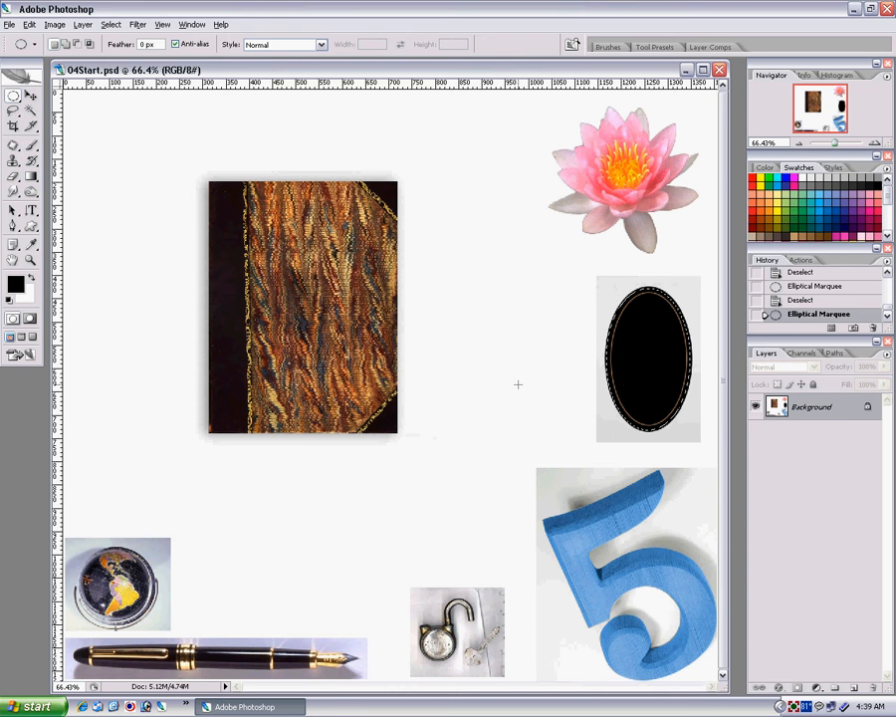
click(31, 97)
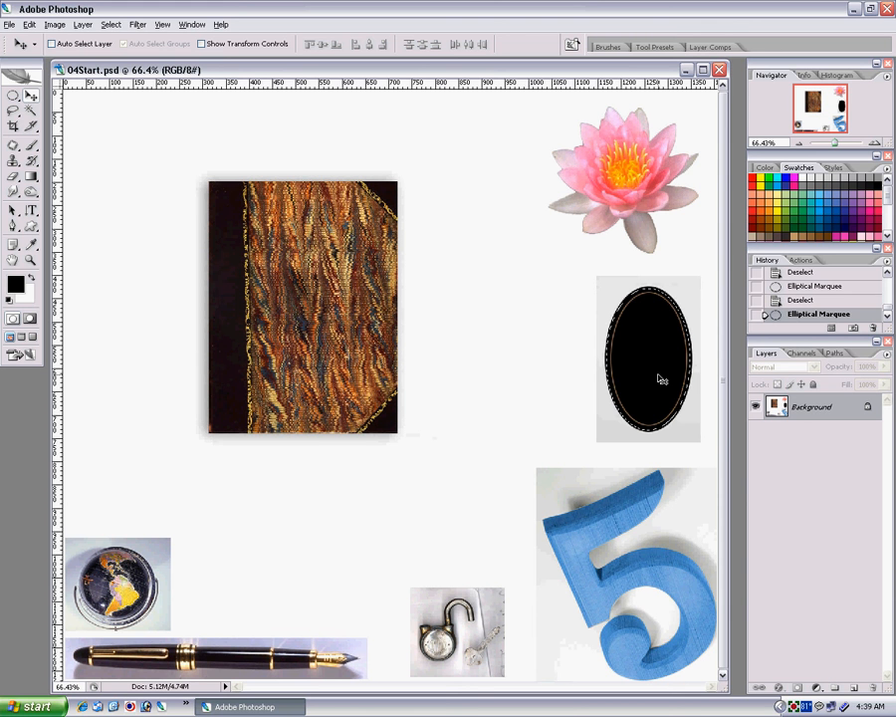
drag(660, 384, 325, 330)
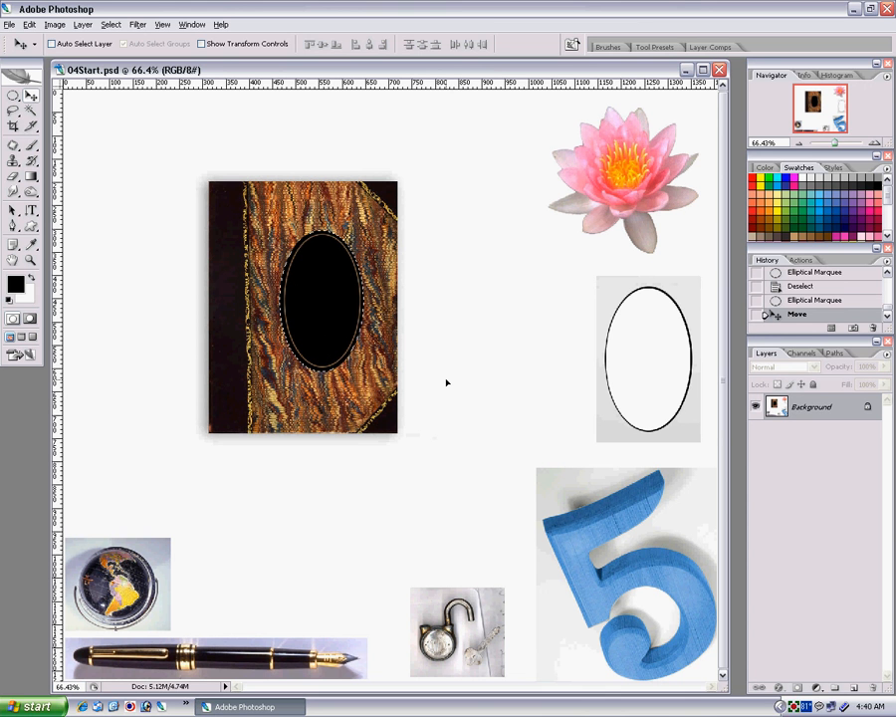
Nudge the black oval in small increments until it sits centred on the book's marbled cover, and deselect it.
key(Left)
key(Left)
key(Left)
key(Left)
key(Left)
key(Left)
key(Left)
key(Left)
key(Left)
key(Up)
key(Up)
key(Up)
key(Up)
key(Up)
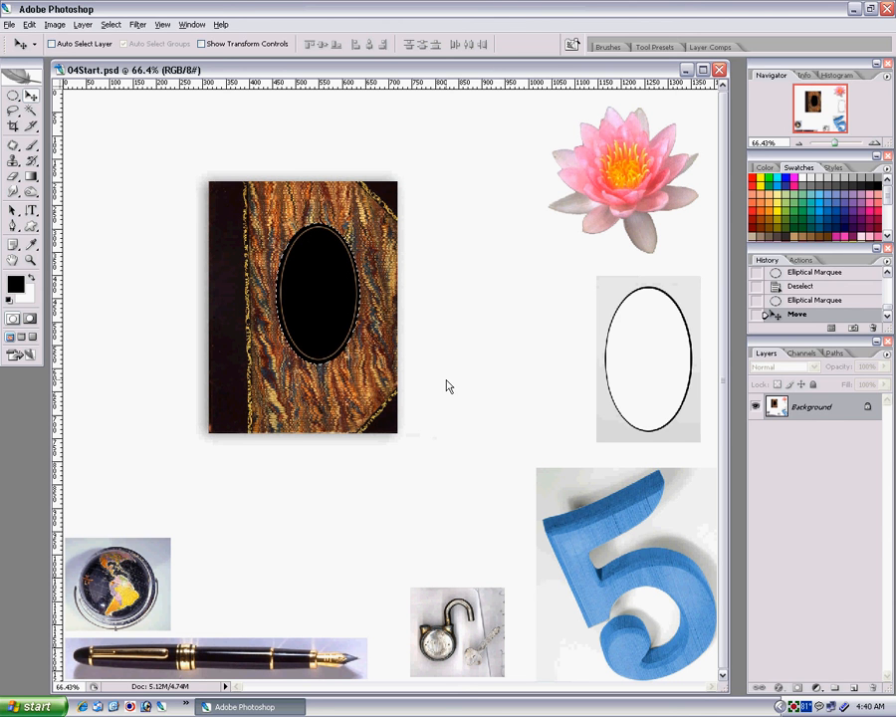
key(Down)
key(Down)
key(Down)
key(Down)
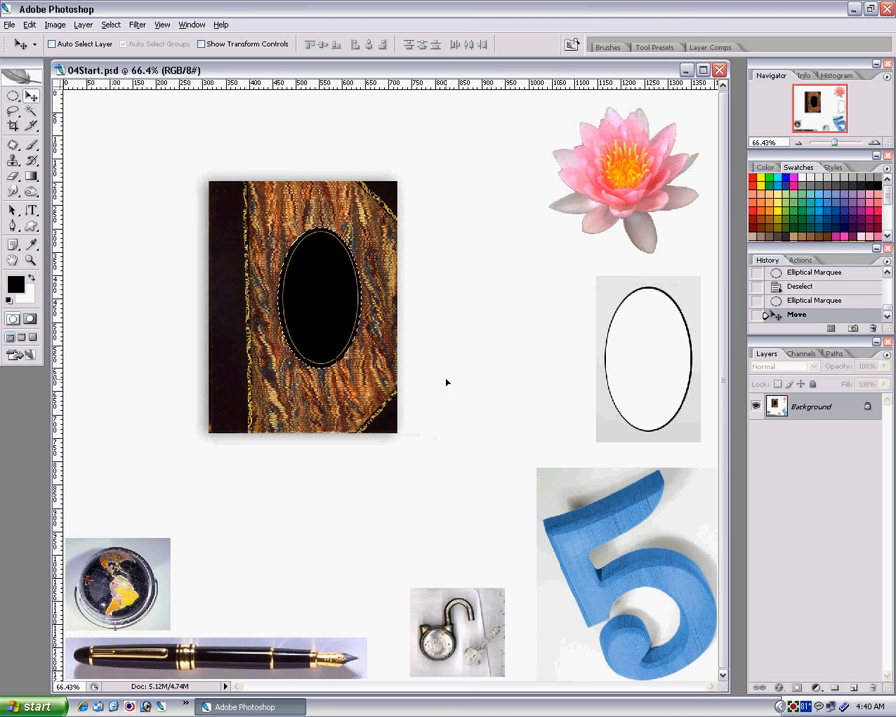
key(Down)
key(Down)
key(Down)
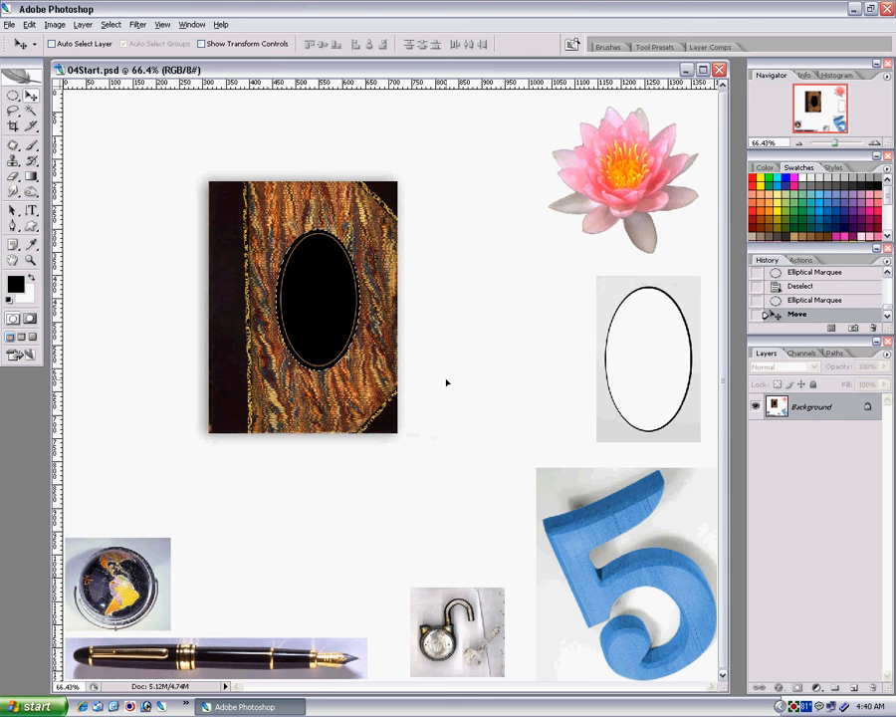
key(Down)
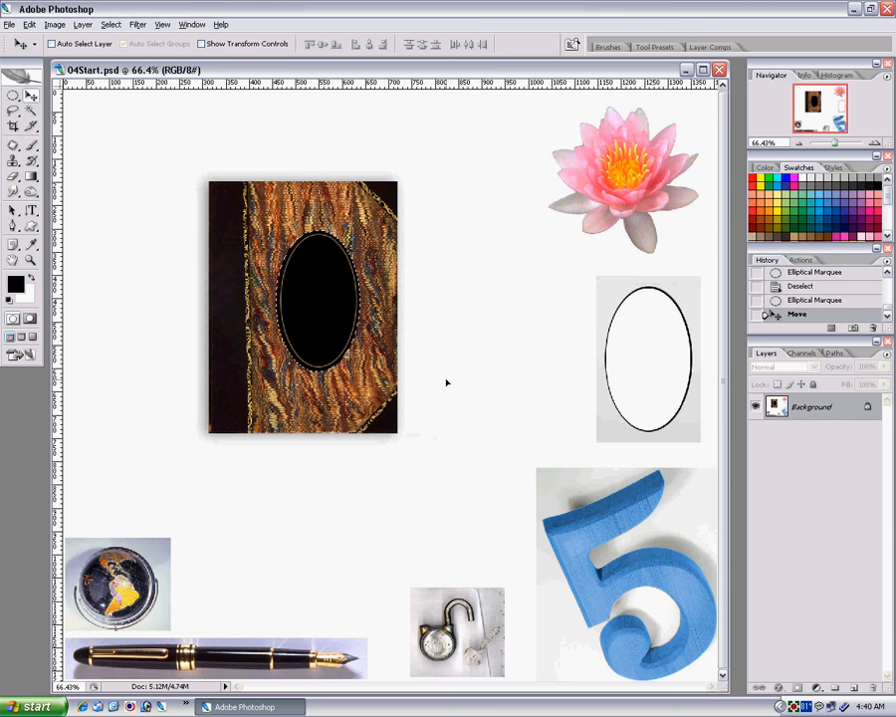
key(Left)
key(Left)
key(Right)
key(Right)
key(Right)
key(Right)
key(Right)
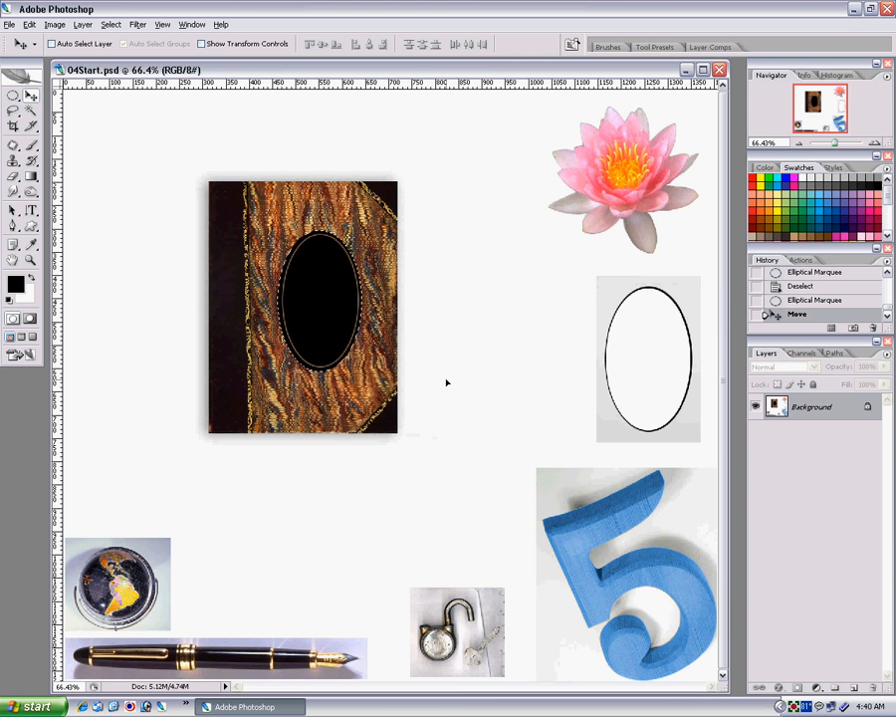
key(ctrl+d)
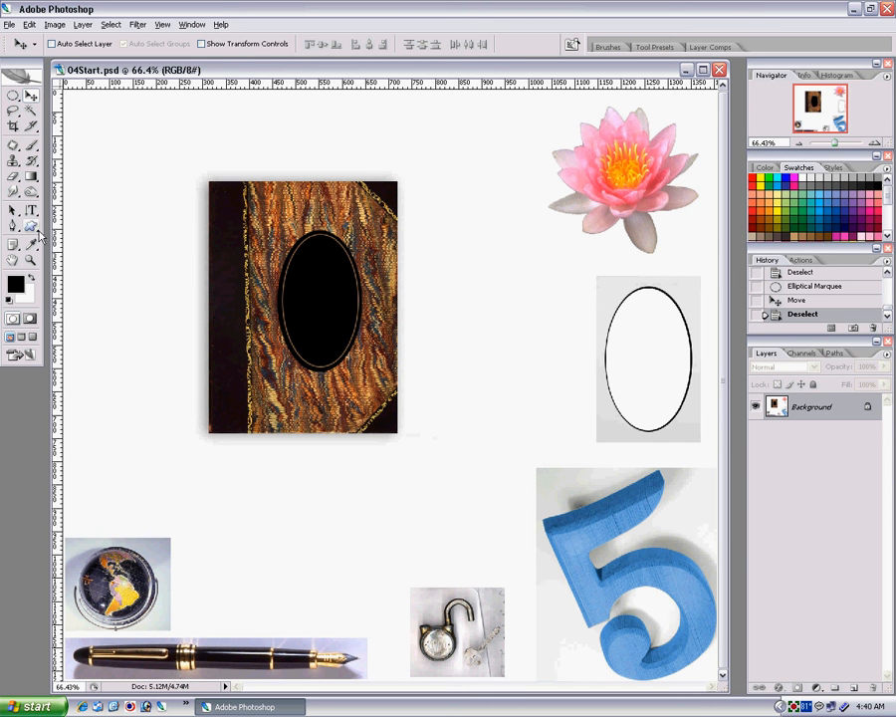
Check the globes in 04End.psd, and select the globe without its stand in 04Start.psd with a circular marquee drawn from its centre.
click(30, 261)
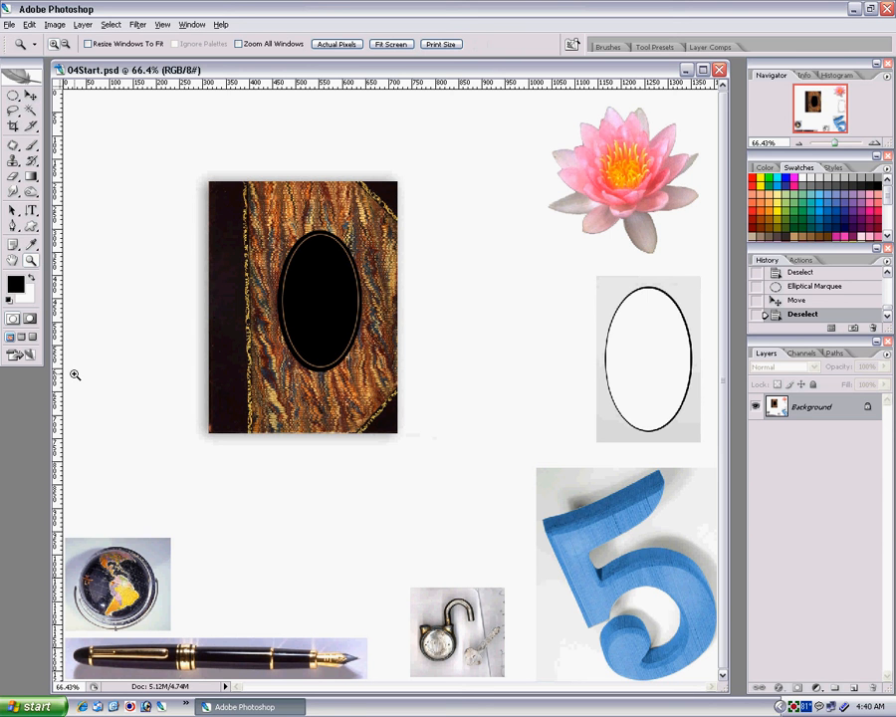
drag(182, 630, 62, 538)
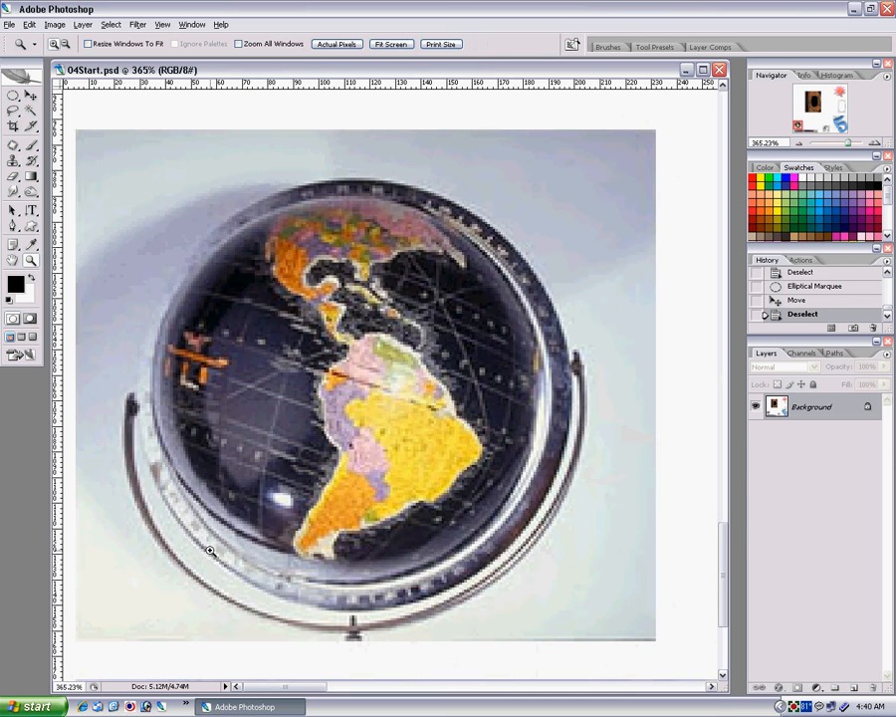
click(13, 95)
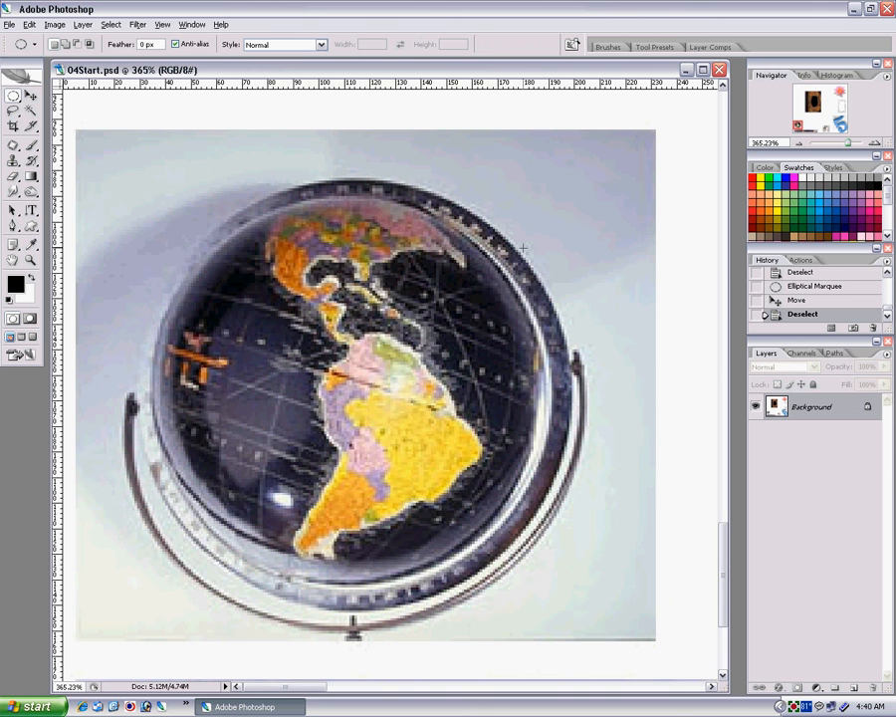
drag(379, 76, 569, 396)
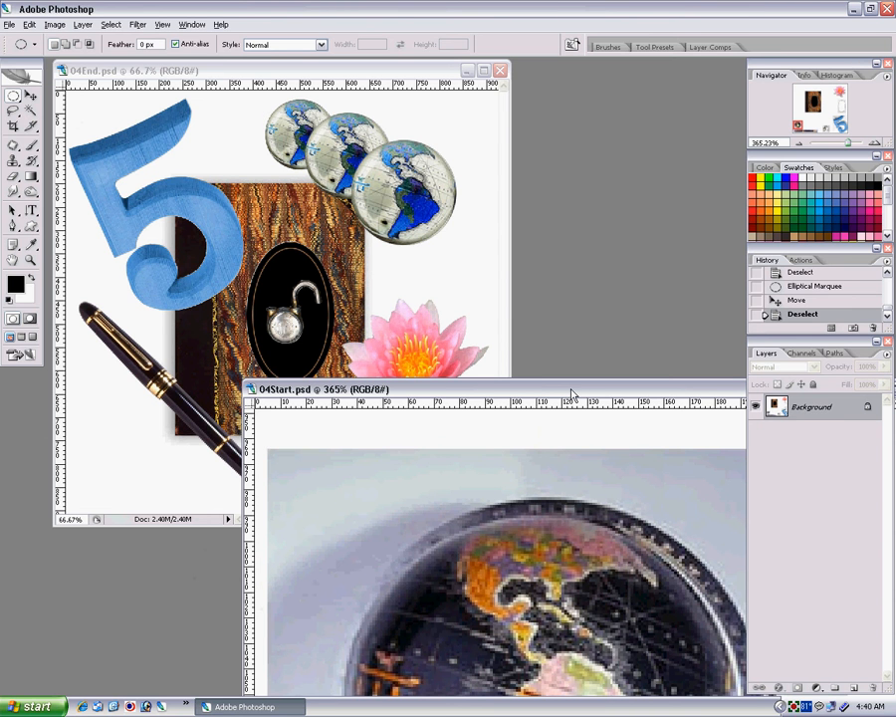
drag(572, 389, 393, 82)
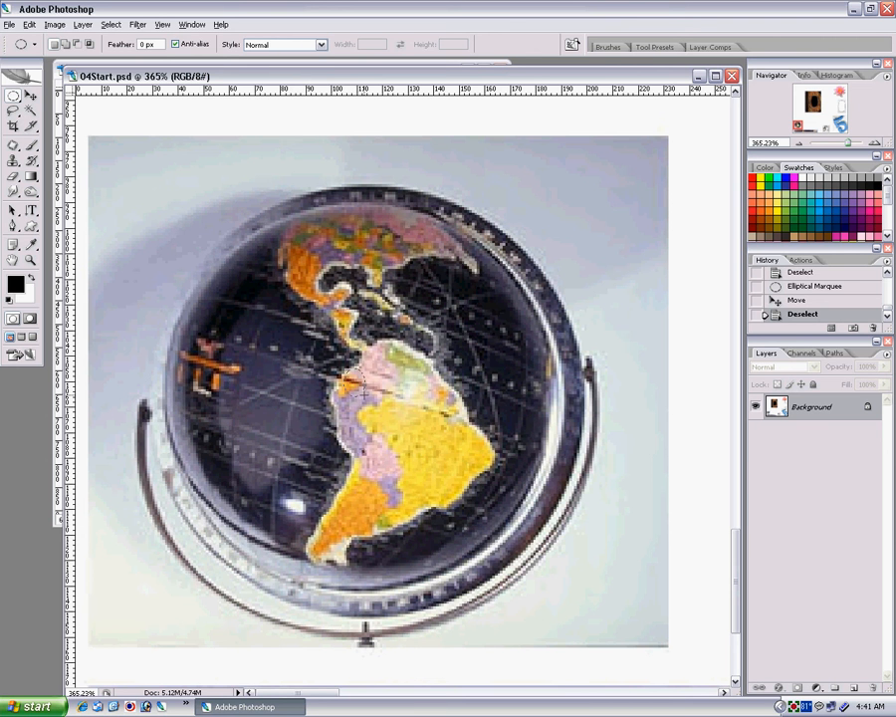
drag(362, 394, 549, 573)
drag(549, 573, 555, 586)
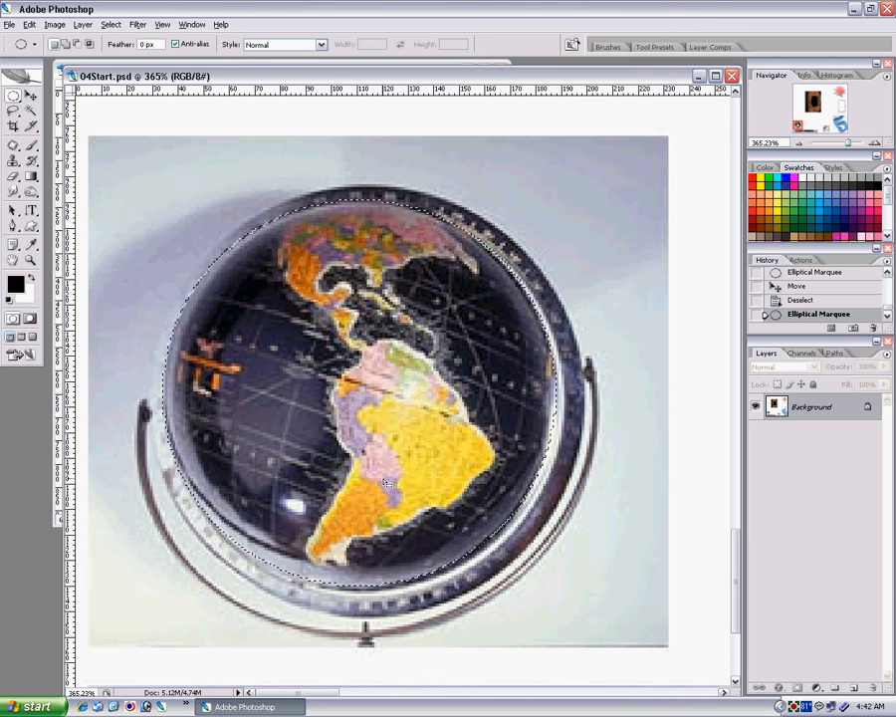
Move the selected globe out of its picture to the blank area just above the book cover.
double_click(30, 260)
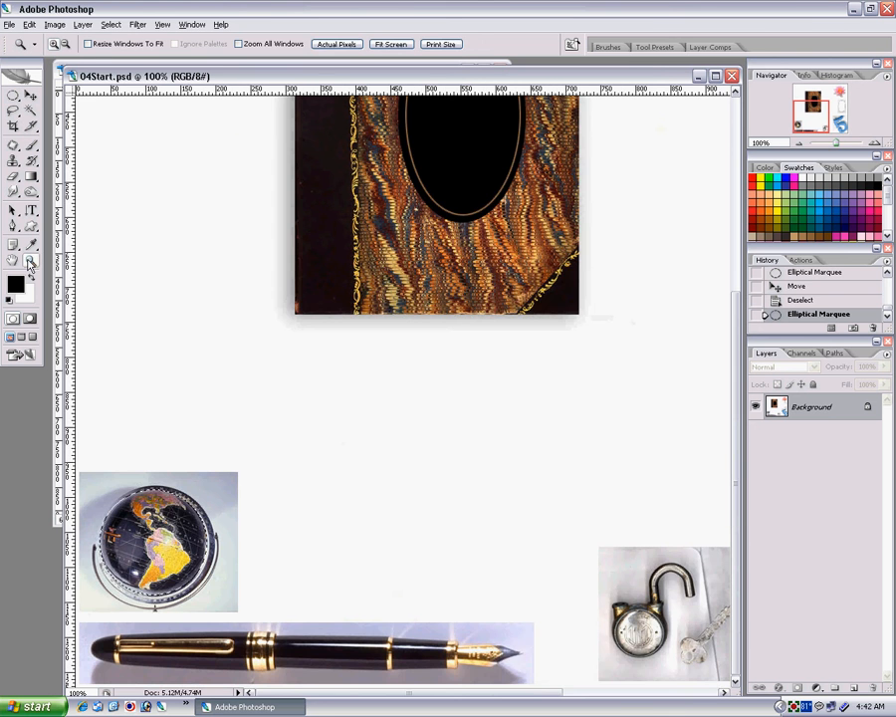
alt+click(288, 383)
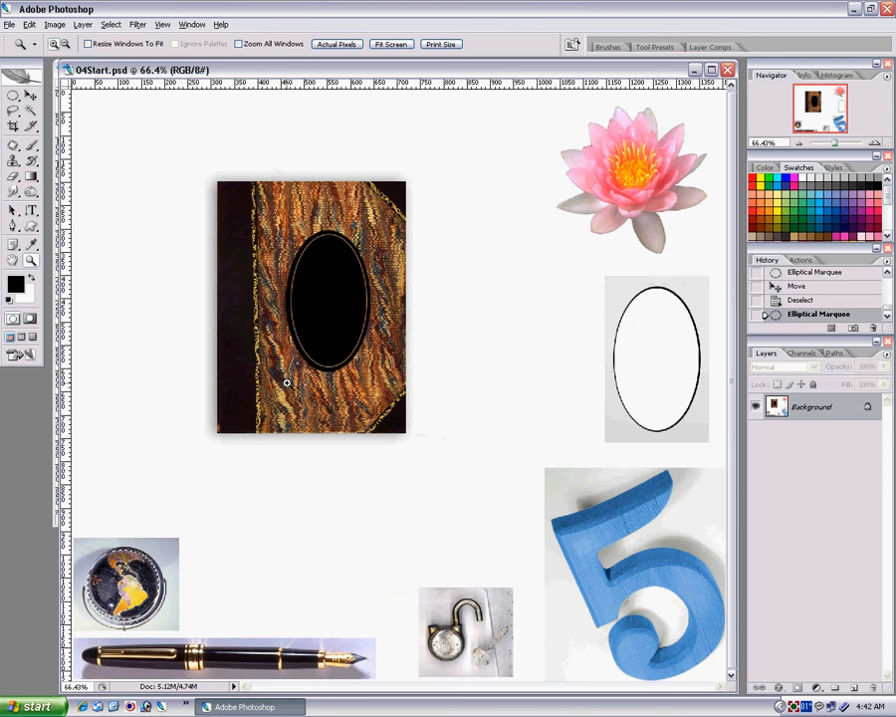
click(28, 26)
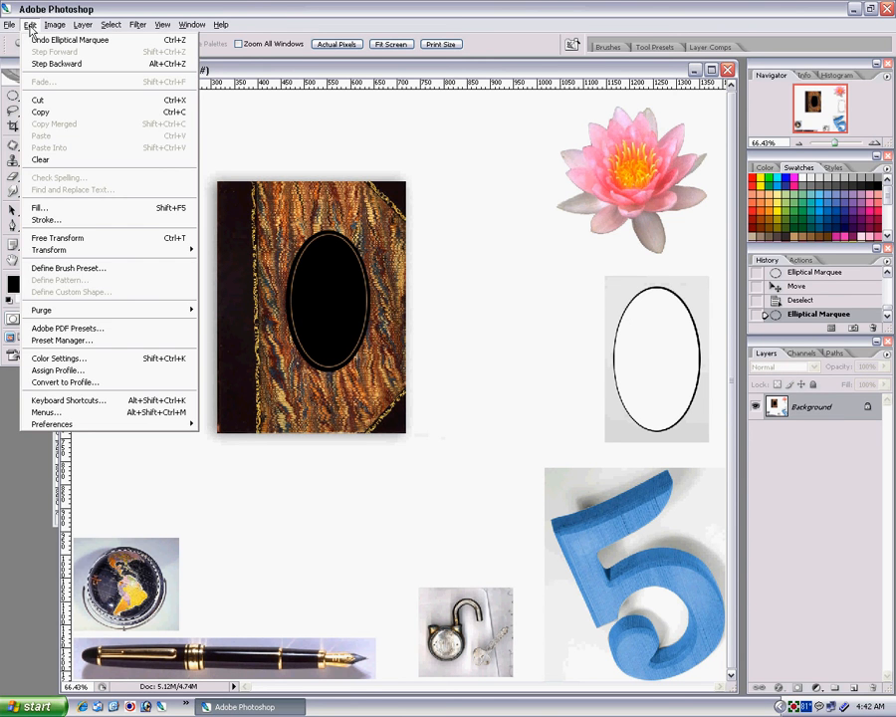
mouse_move(54, 28)
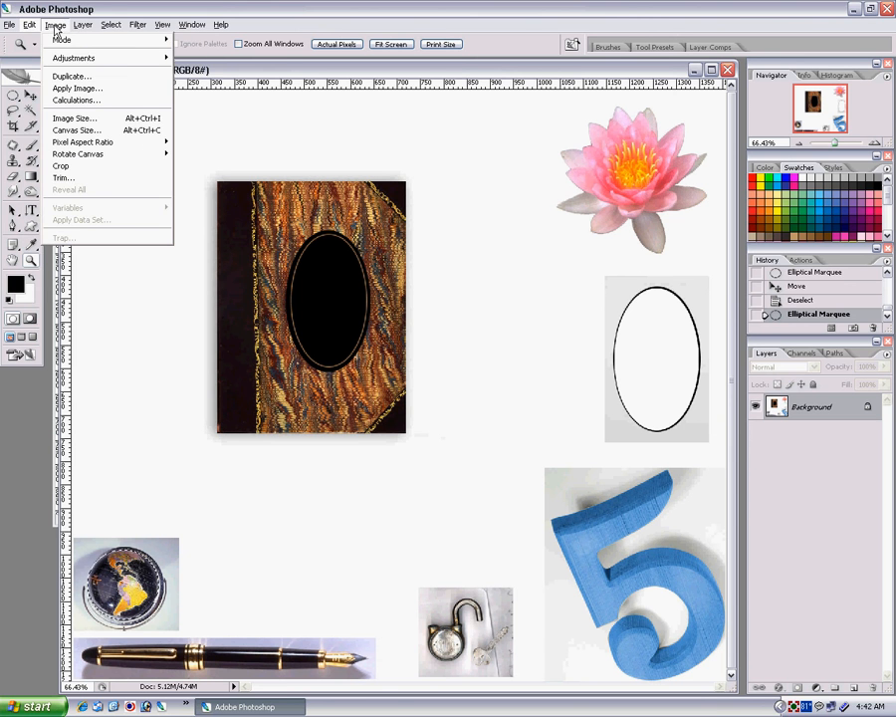
mouse_move(86, 28)
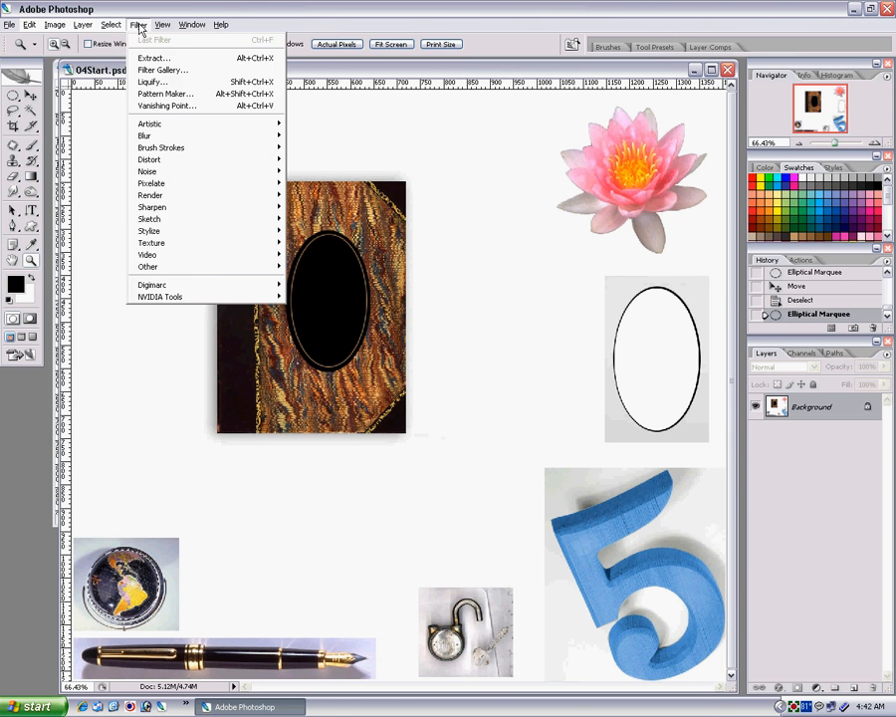
mouse_move(163, 27)
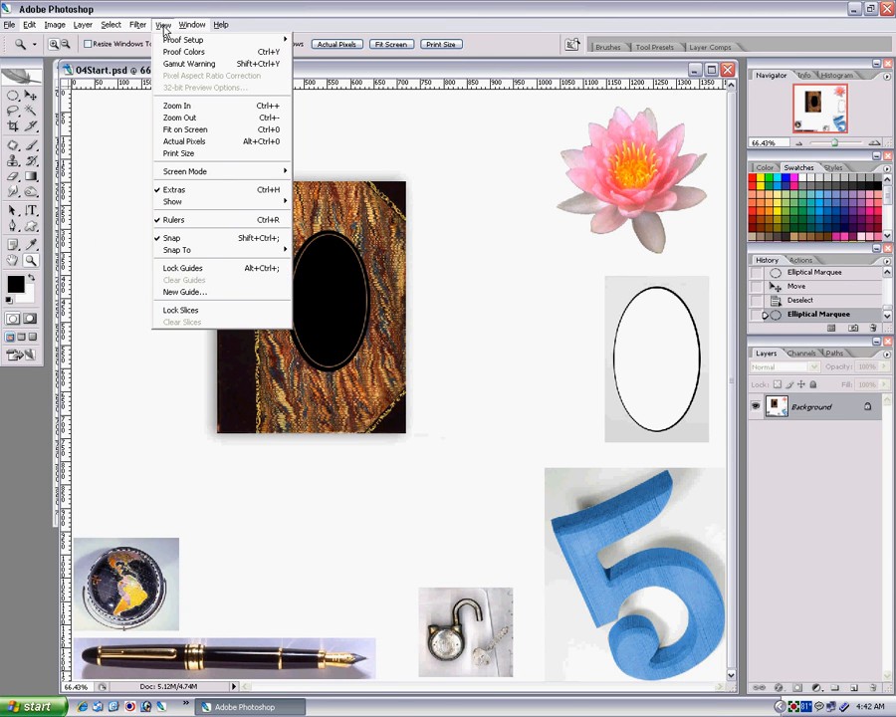
click(194, 129)
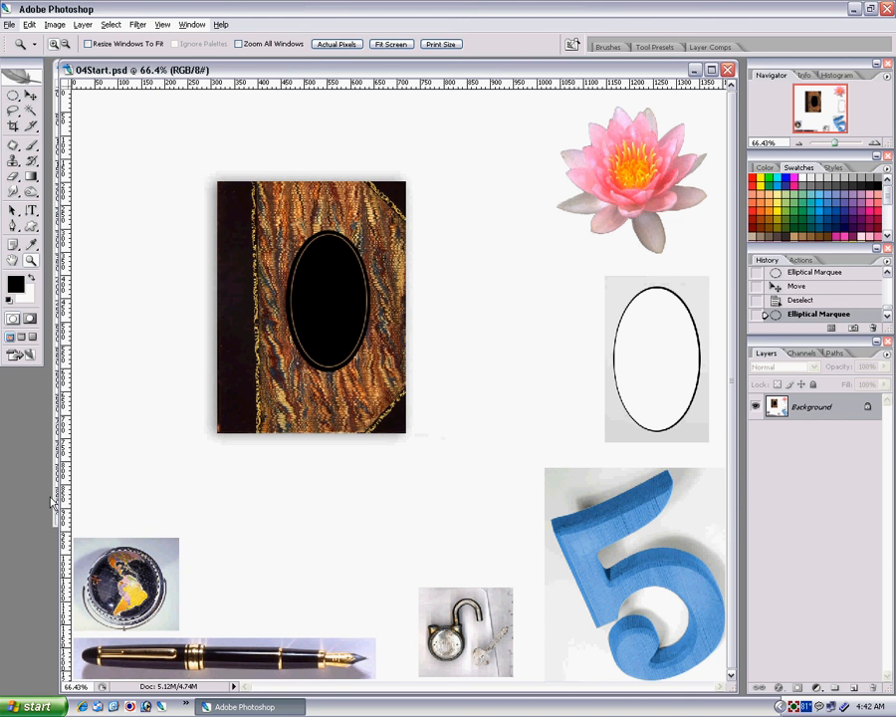
click(31, 95)
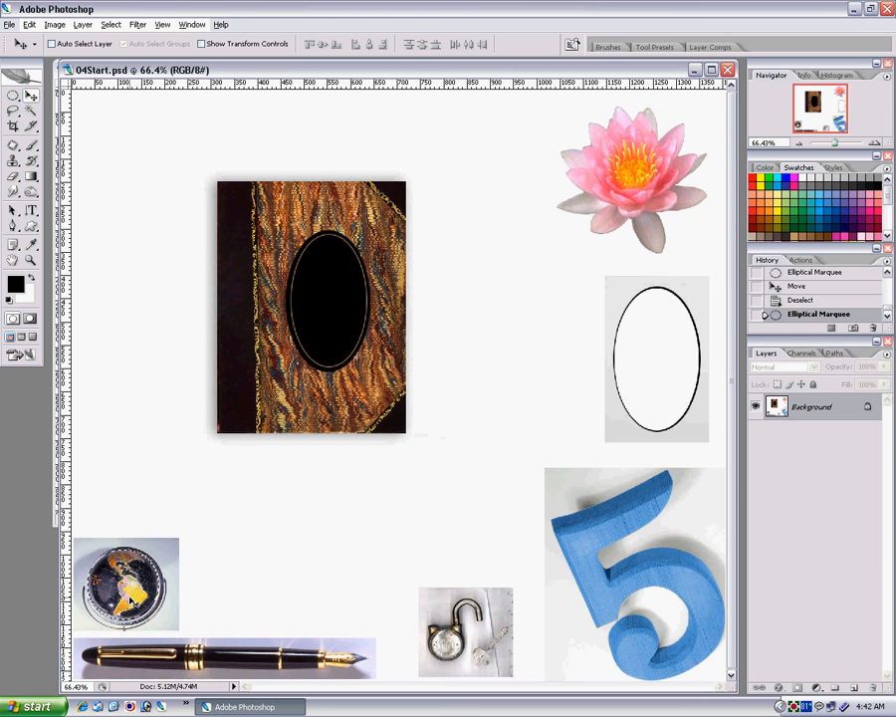
drag(130, 598, 320, 154)
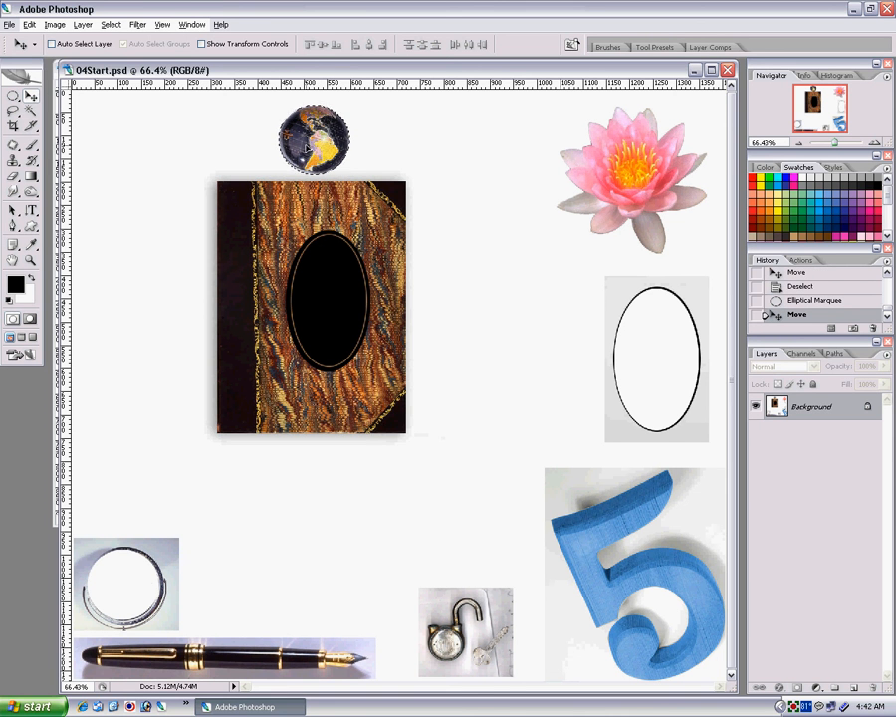
Try inverting the selected globe's colours and moving it, and step the history back to before the inversion.
click(56, 25)
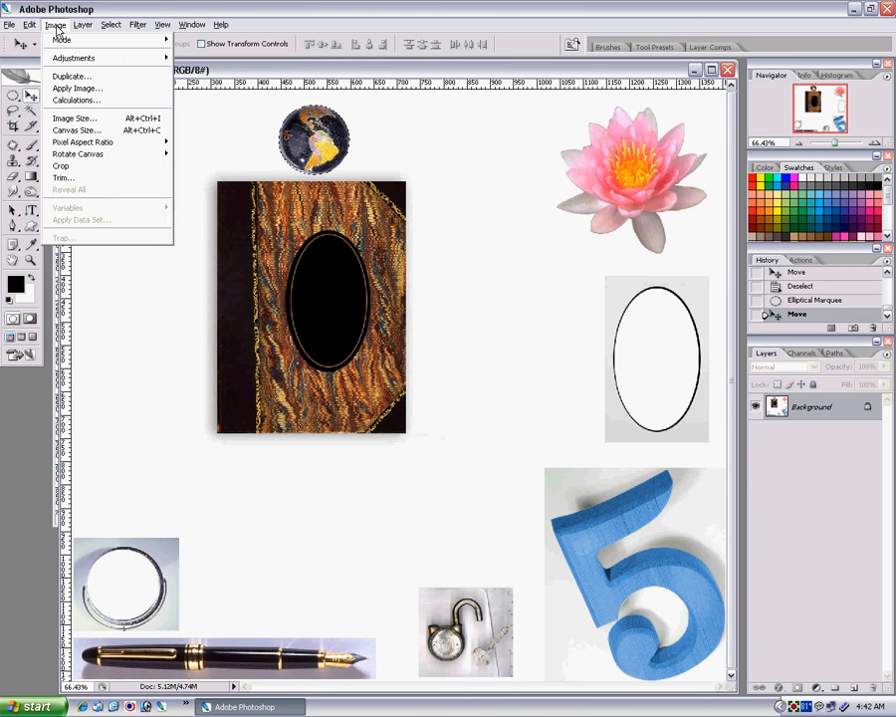
mouse_move(118, 57)
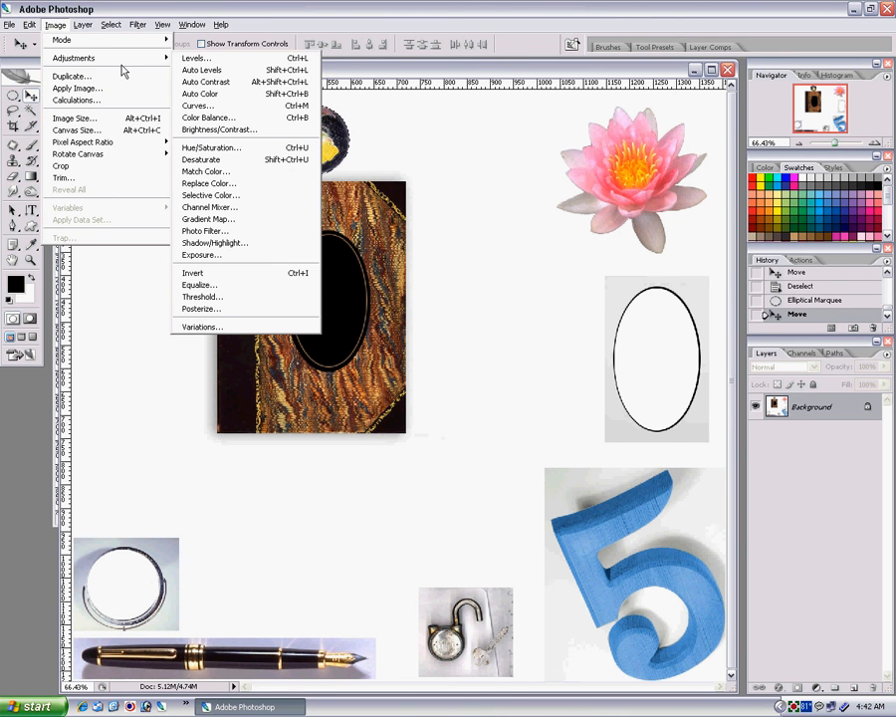
click(251, 273)
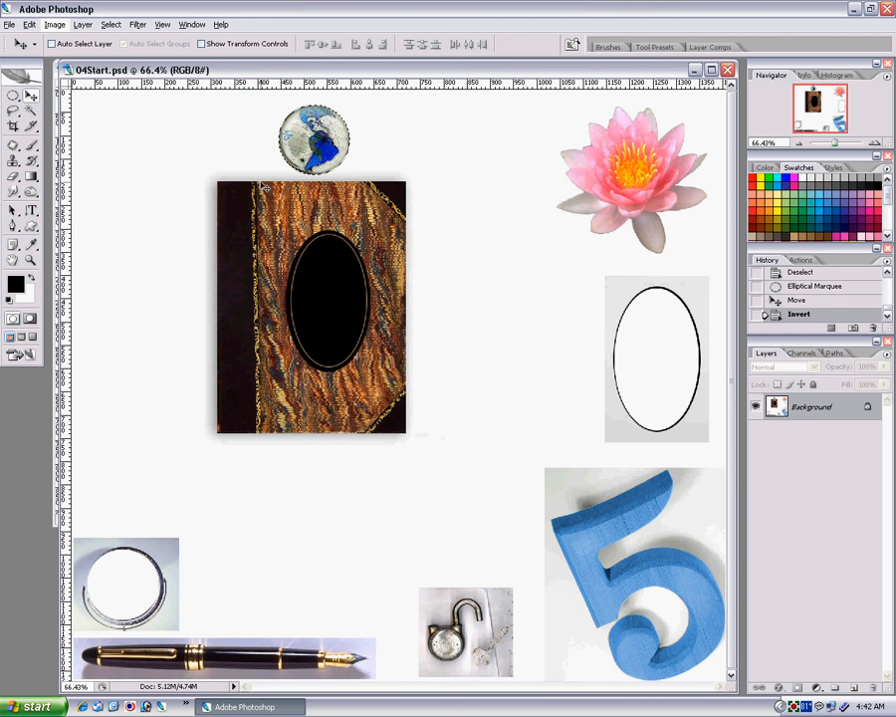
drag(315, 158, 300, 155)
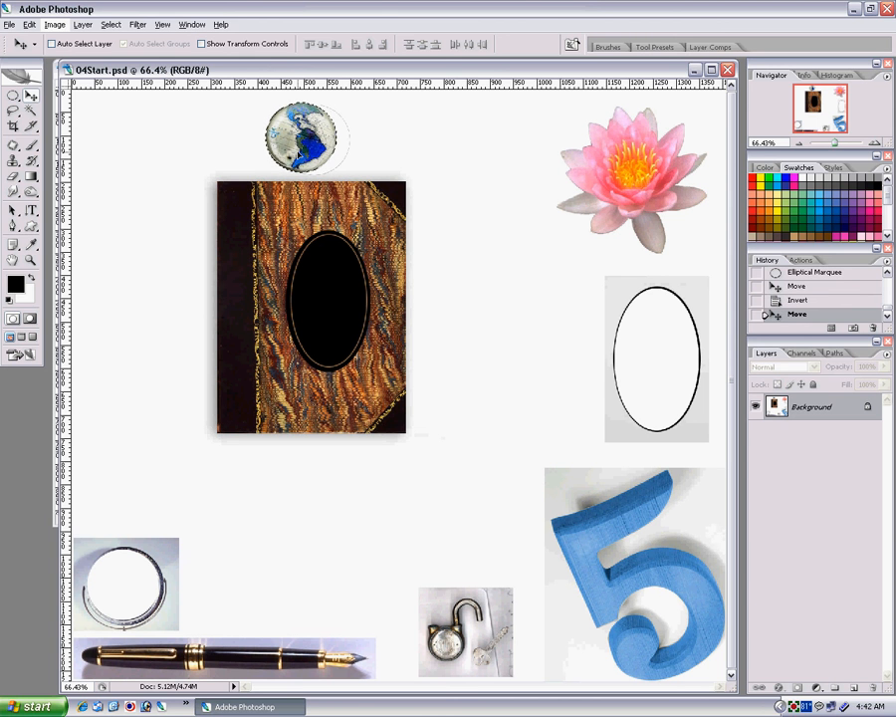
key(ctrl+z)
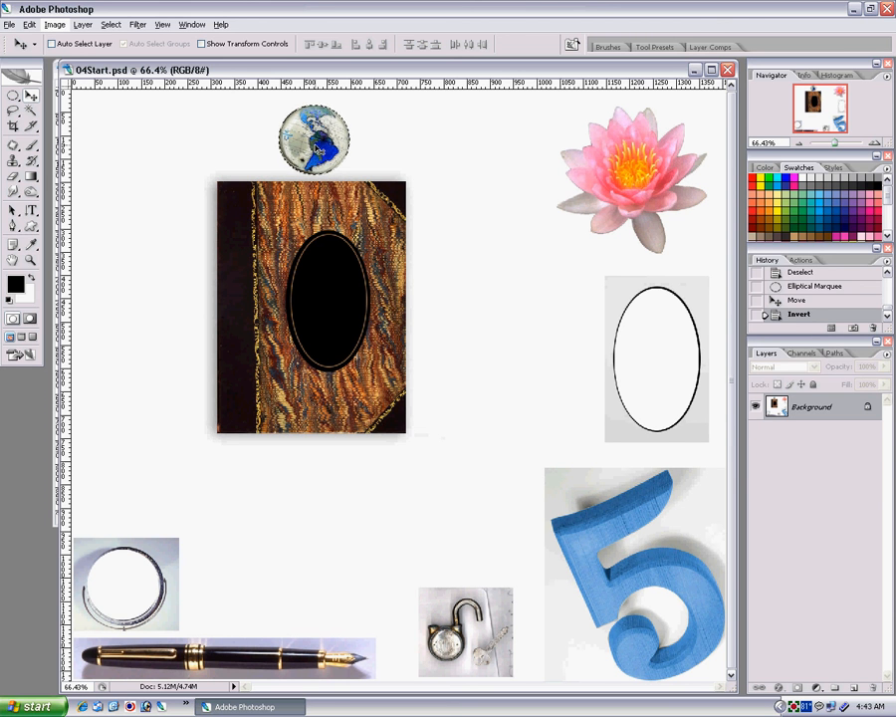
click(793, 300)
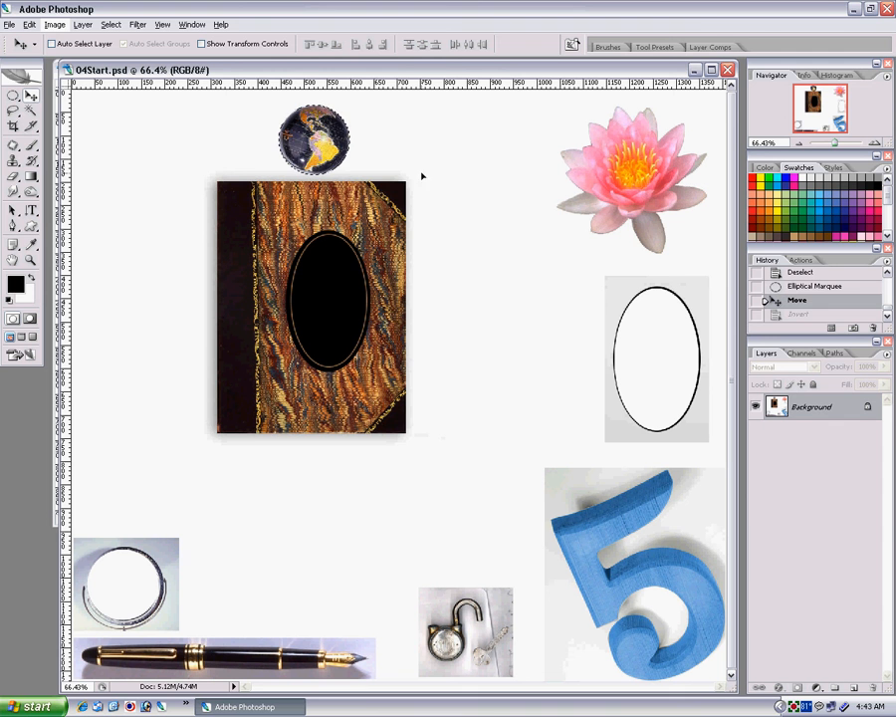
Shift the selected globe slightly to the right above the book cover and invert its colours.
drag(314, 139, 329, 154)
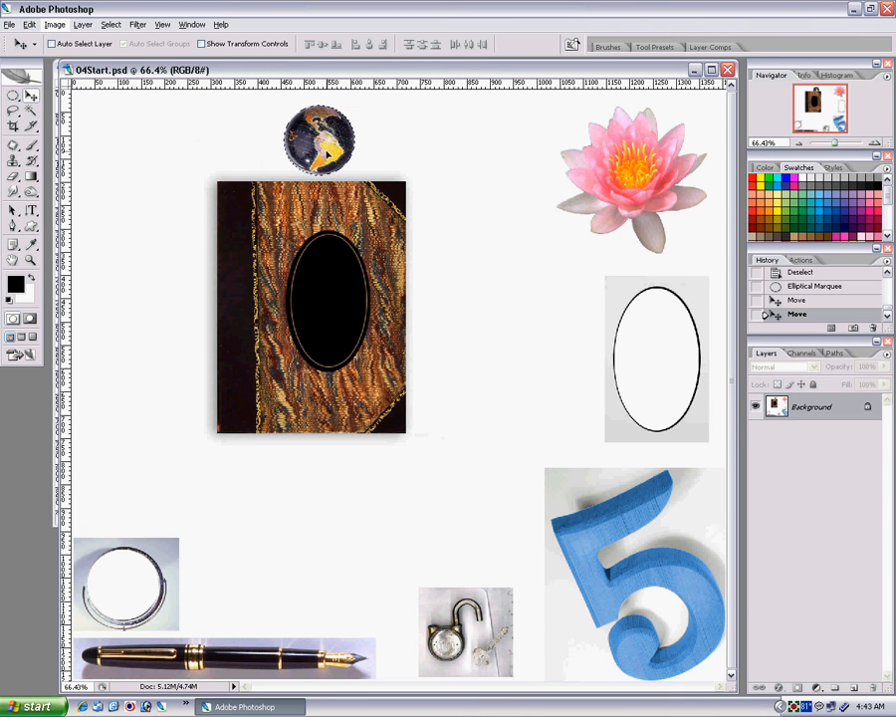
click(56, 26)
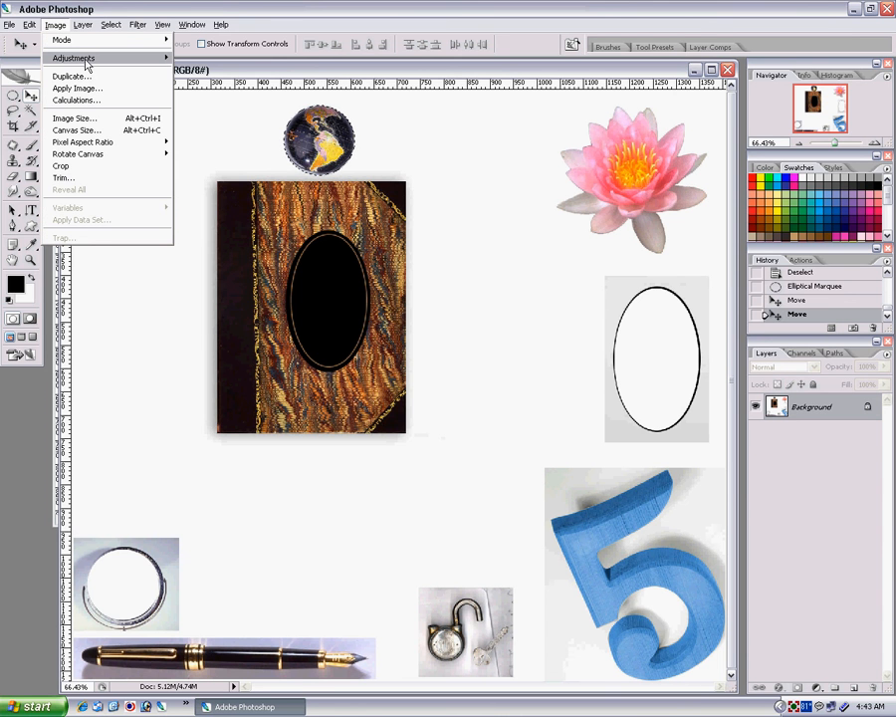
mouse_move(112, 60)
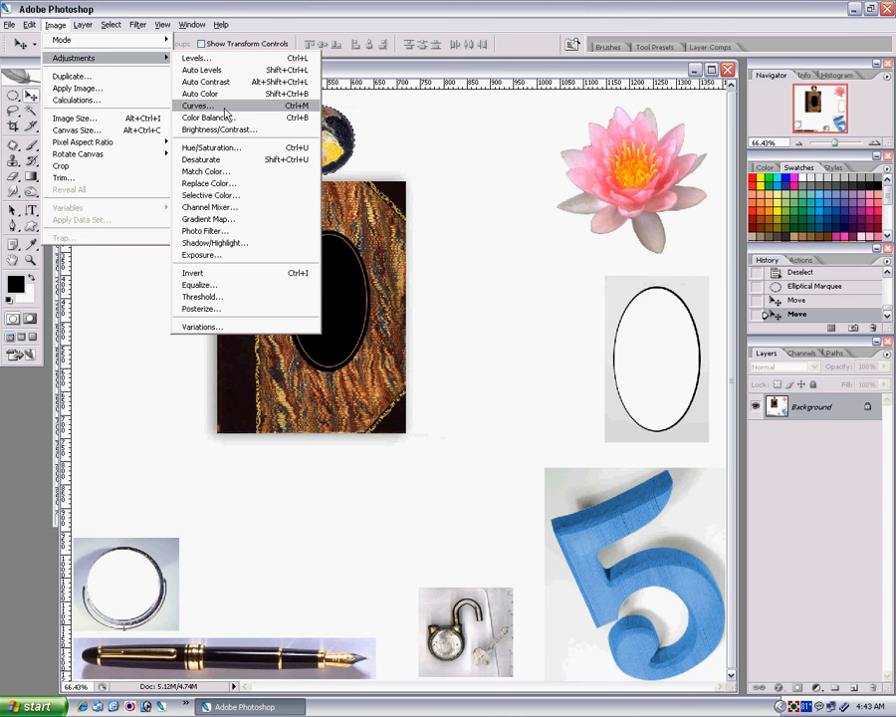
click(297, 276)
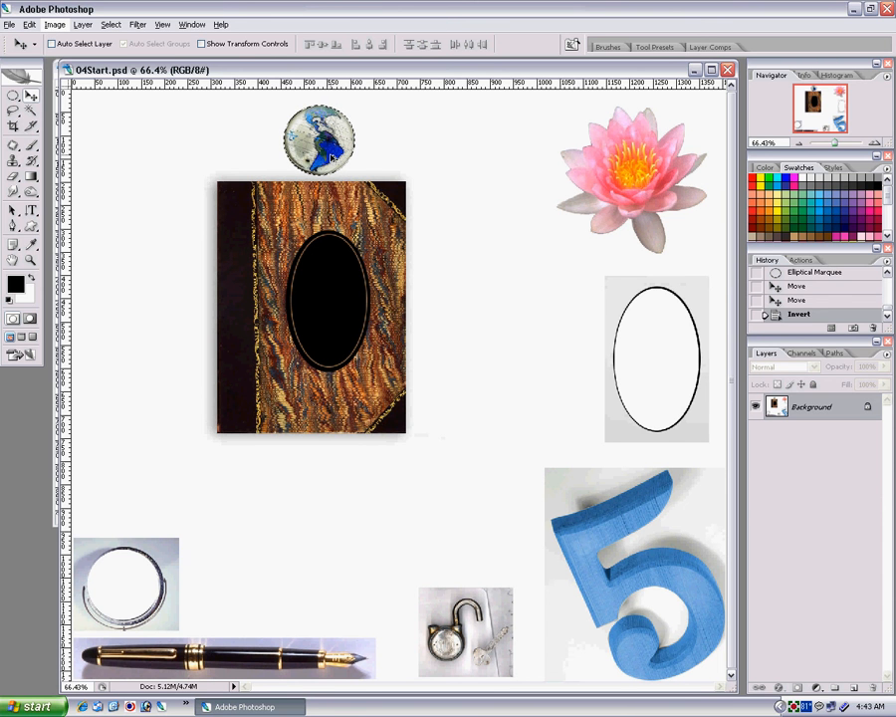
Duplicate the inverted globe and place the copy overlapping the original's lower-right edge, following the globe arrangement in 04End.psd.
drag(330, 156, 381, 173)
drag(379, 175, 386, 177)
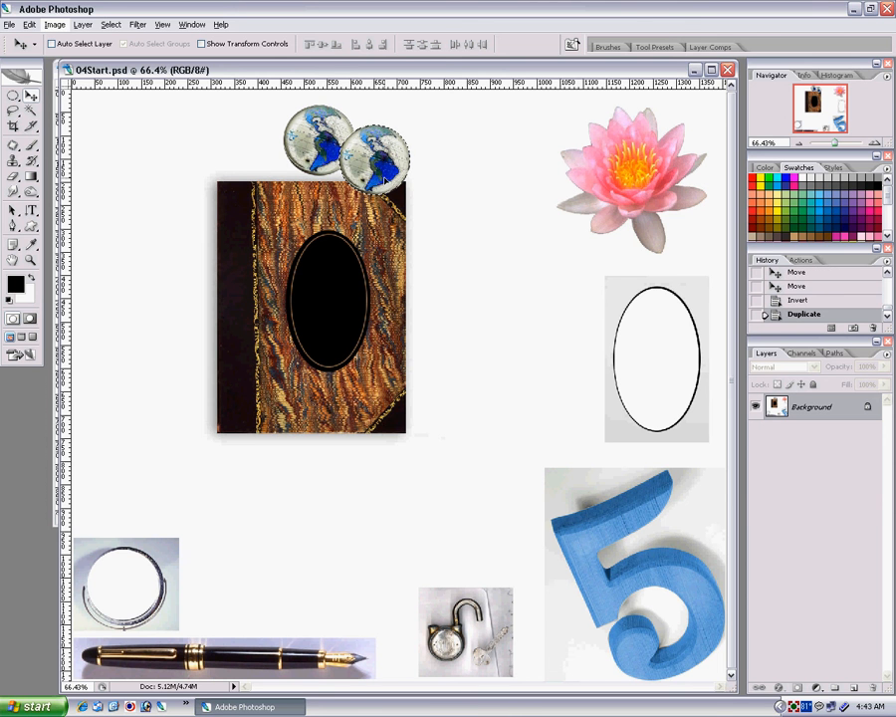
drag(337, 72, 374, 355)
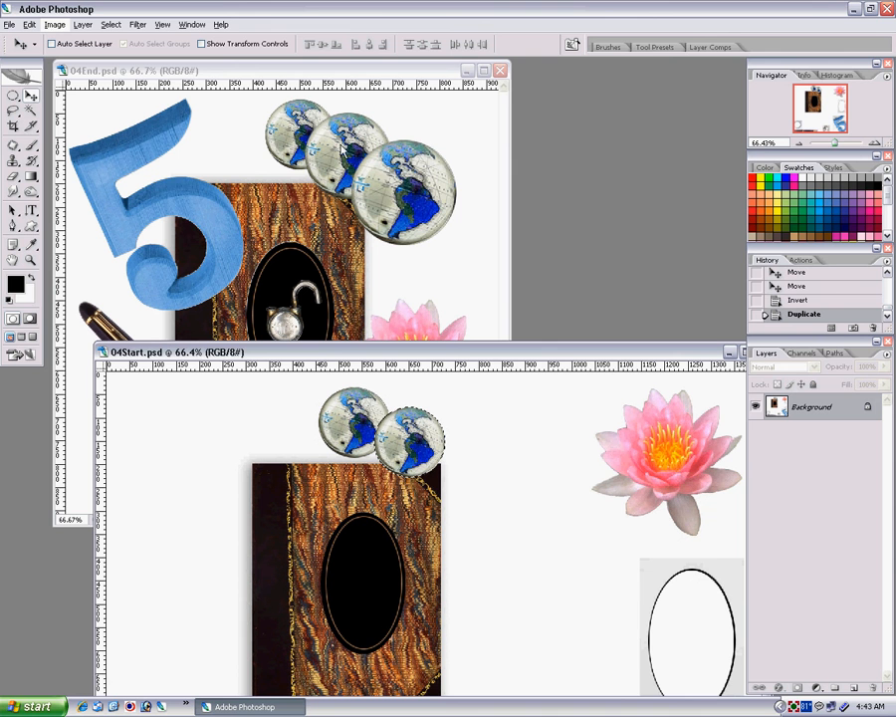
drag(489, 353, 444, 94)
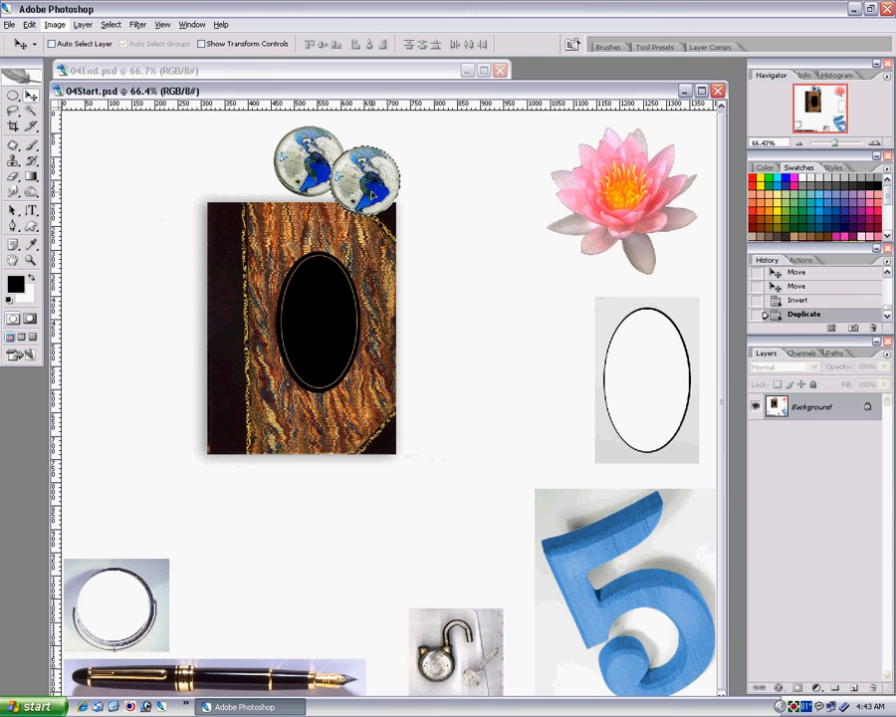
mouse_move(374, 197)
mouse_down()
mouse_move(344, 256)
mouse_move(389, 196)
mouse_move(380, 209)
mouse_up()
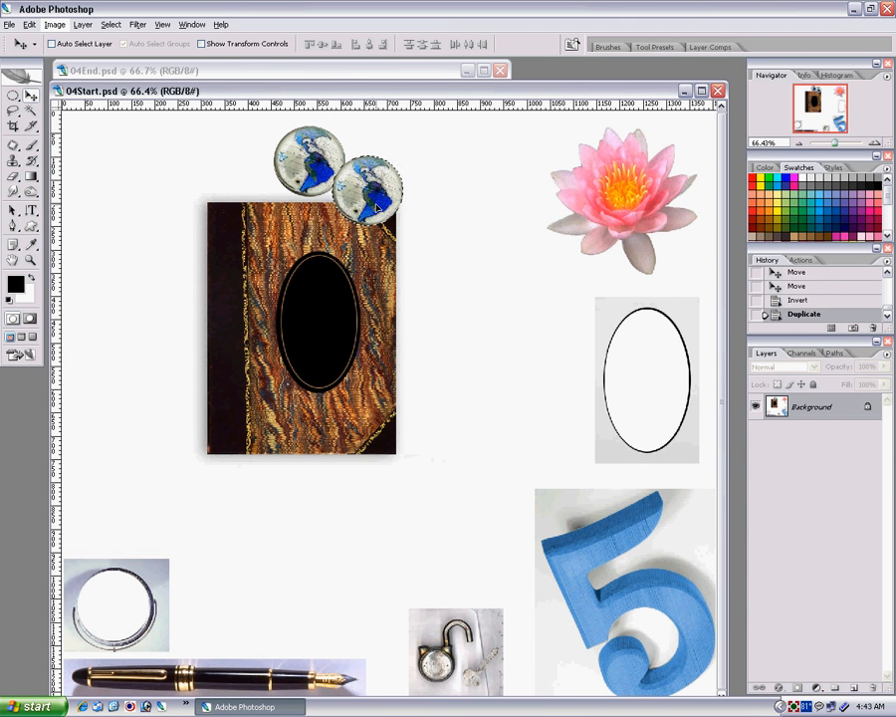
drag(414, 96, 412, 256)
drag(380, 365, 360, 346)
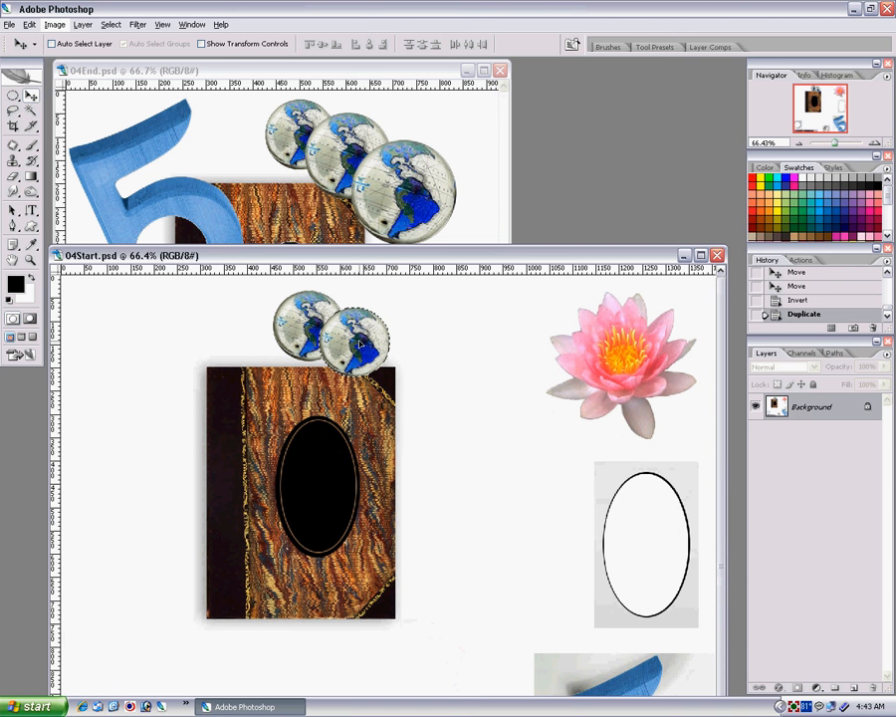
Enlarge the duplicated globe proportionally from its upper-left corner with Free Transform to about 131%.
click(30, 24)
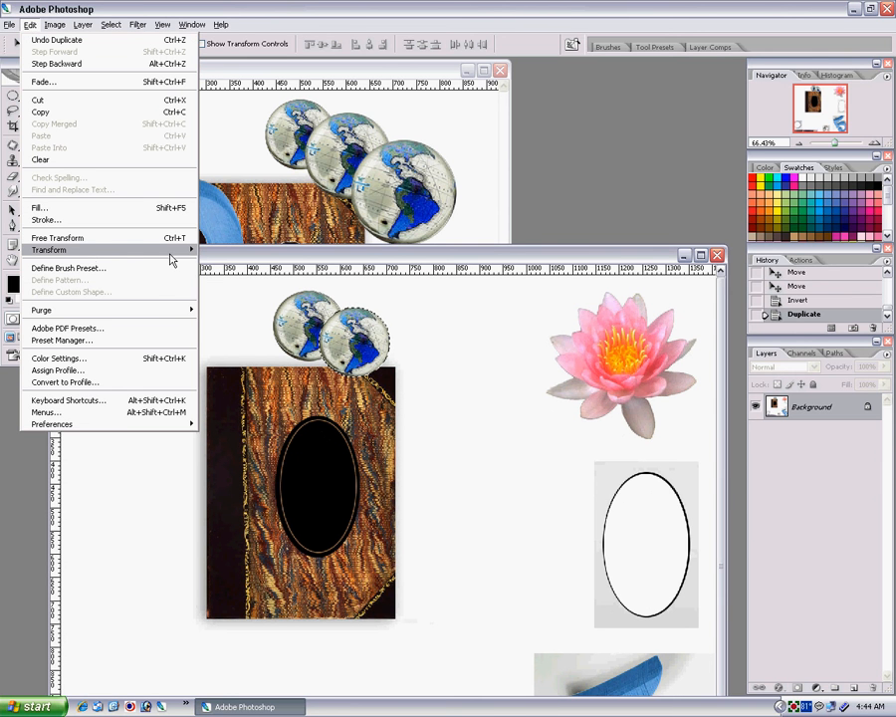
mouse_move(155, 256)
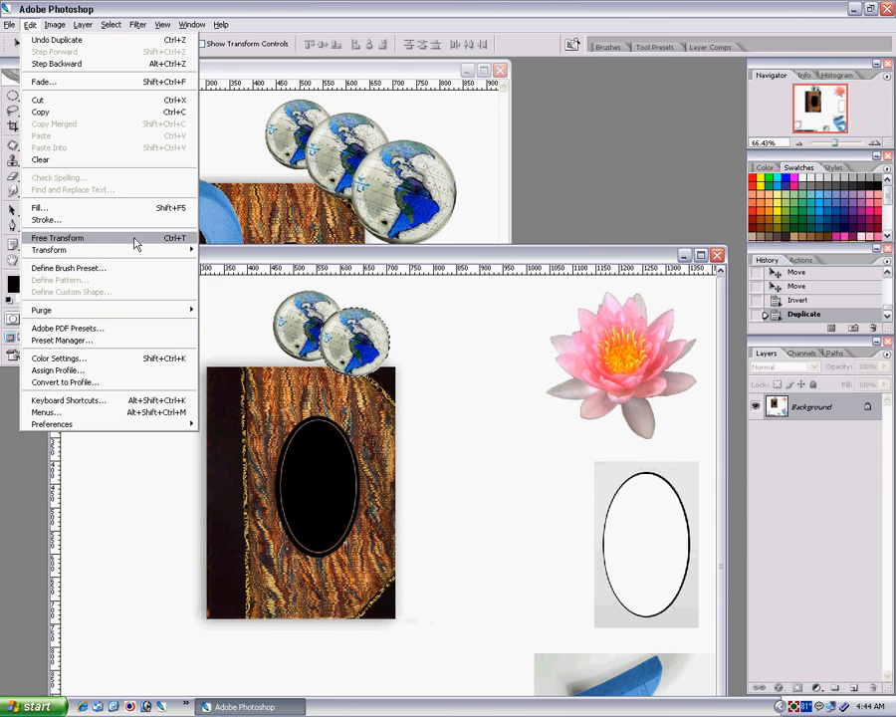
click(137, 239)
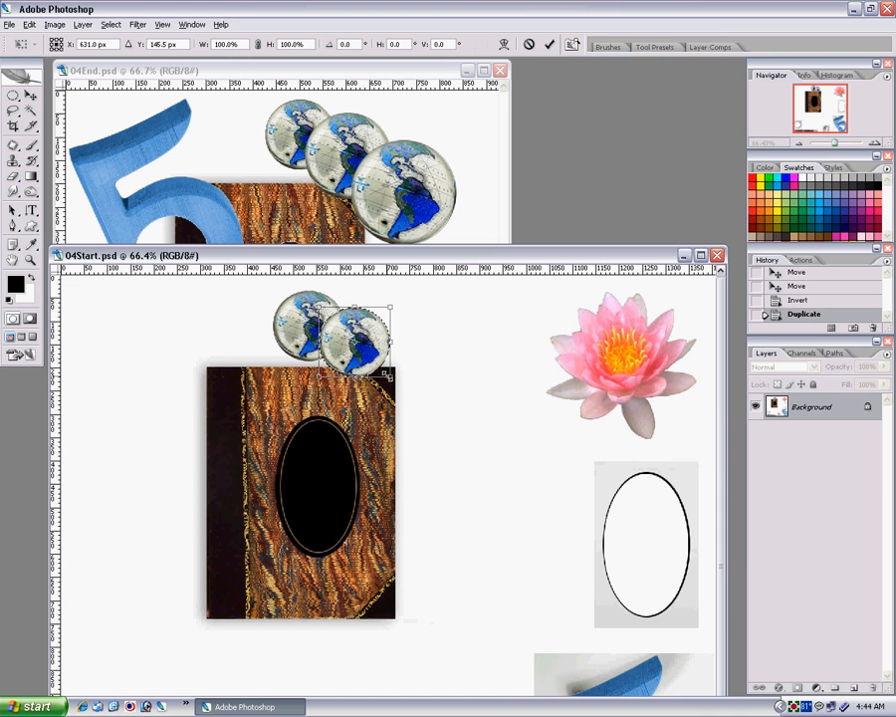
drag(389, 376, 405, 420)
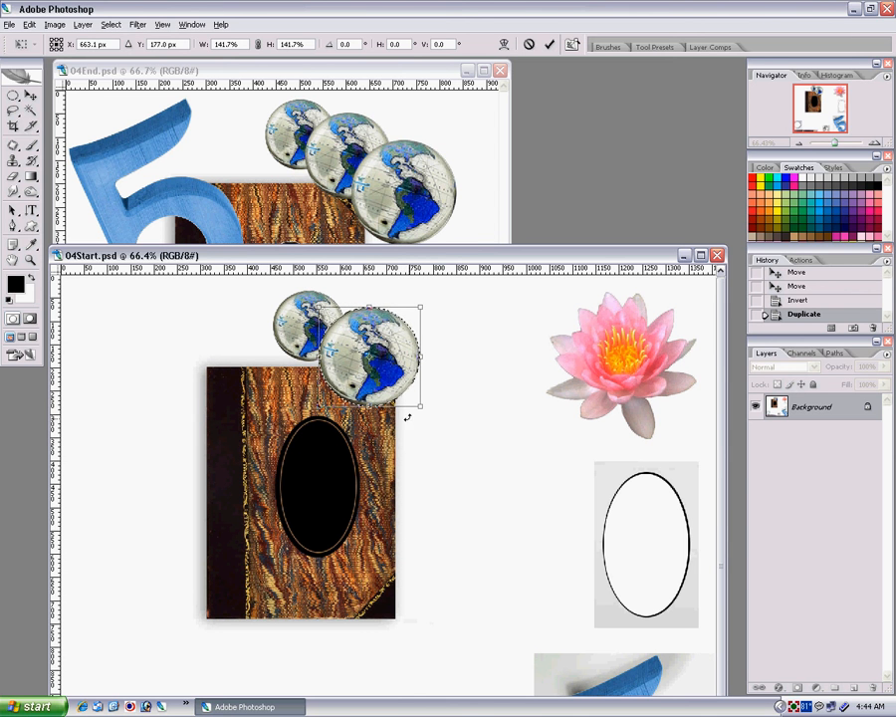
drag(419, 405, 413, 402)
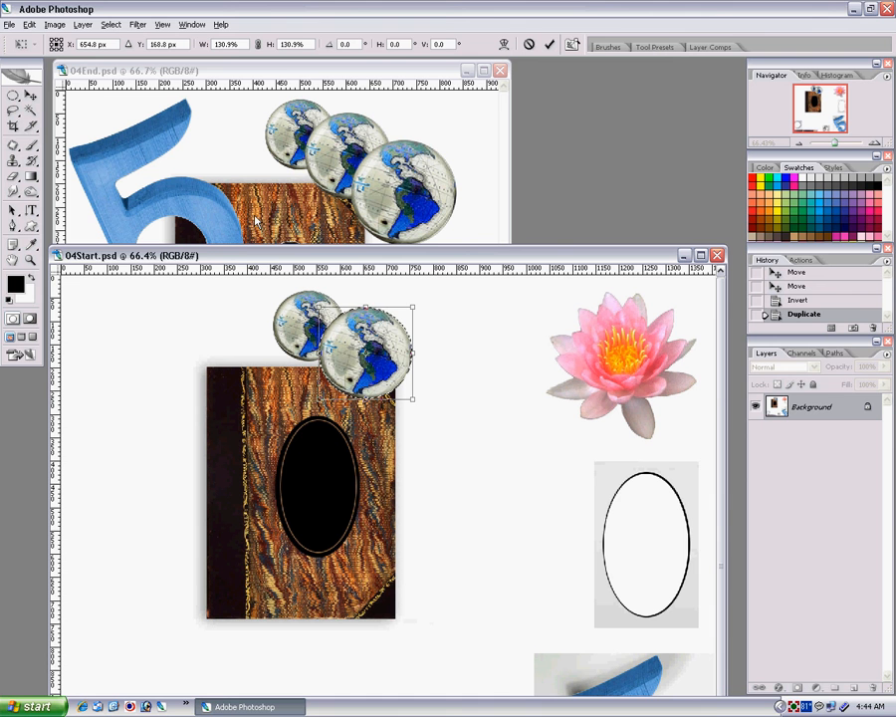
Set the second globe's width and height scale to exactly 130% and apply the transformation.
drag(242, 44, 139, 38)
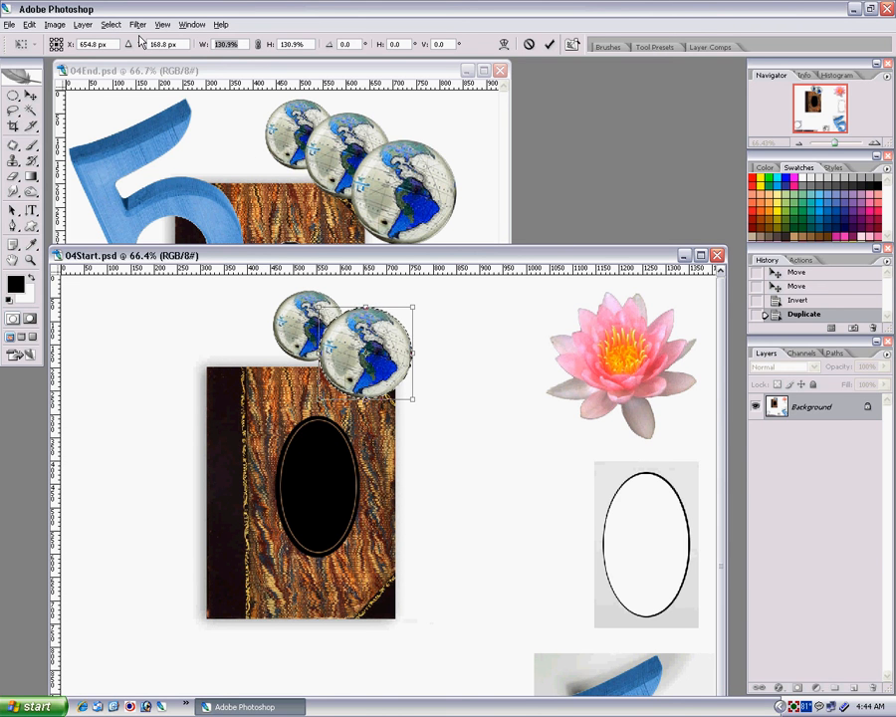
text(10)
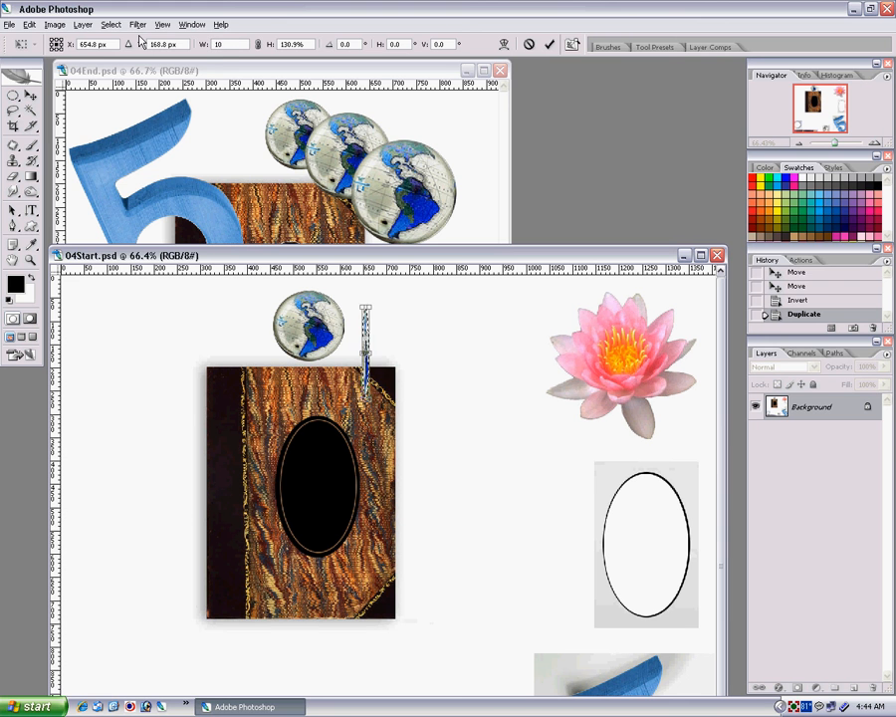
text(0)
key(Tab)
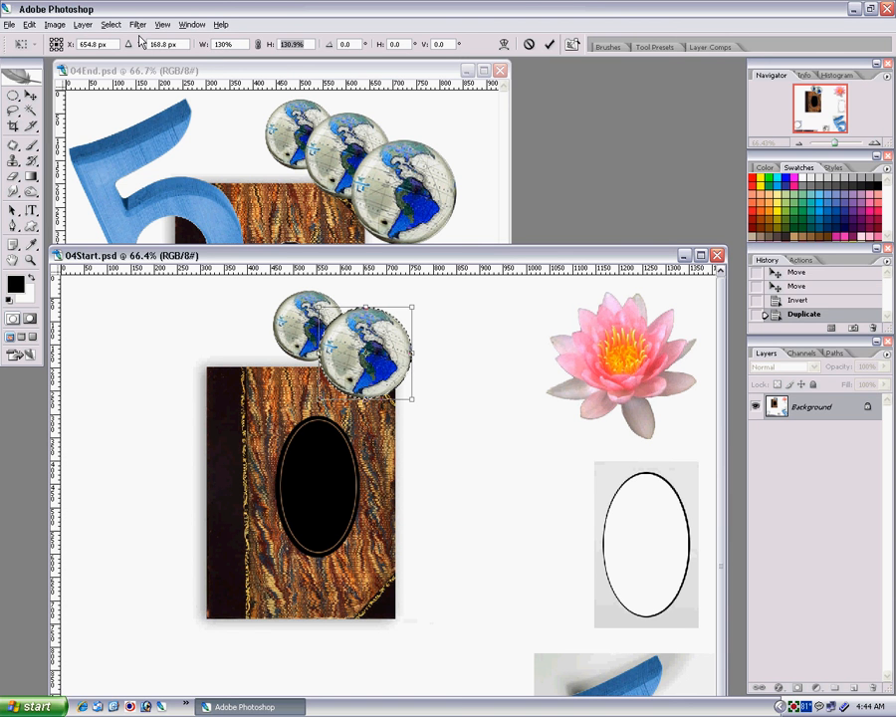
text(130)
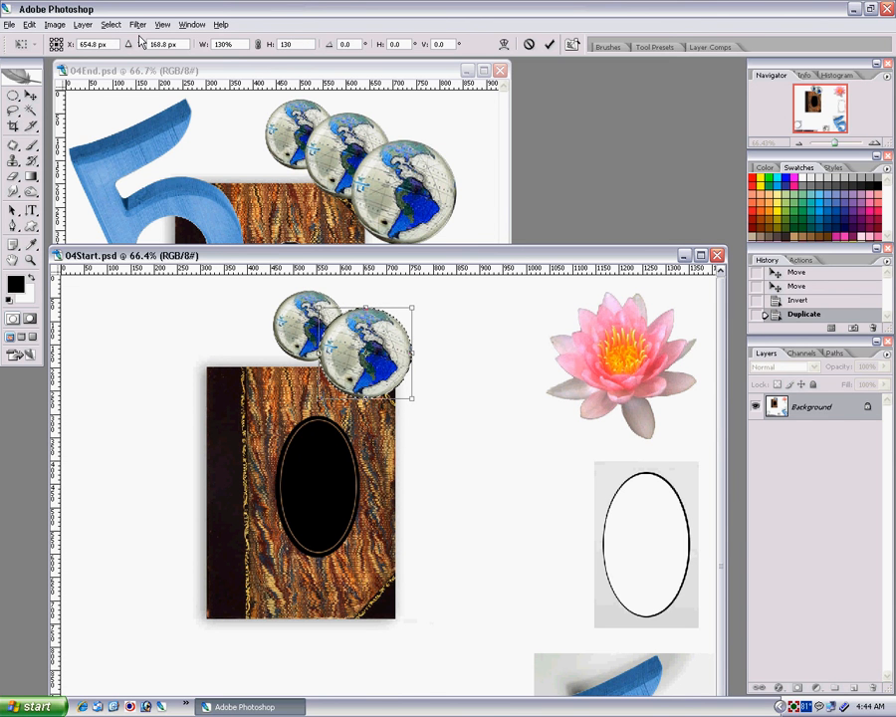
key(Return)
key(Return)
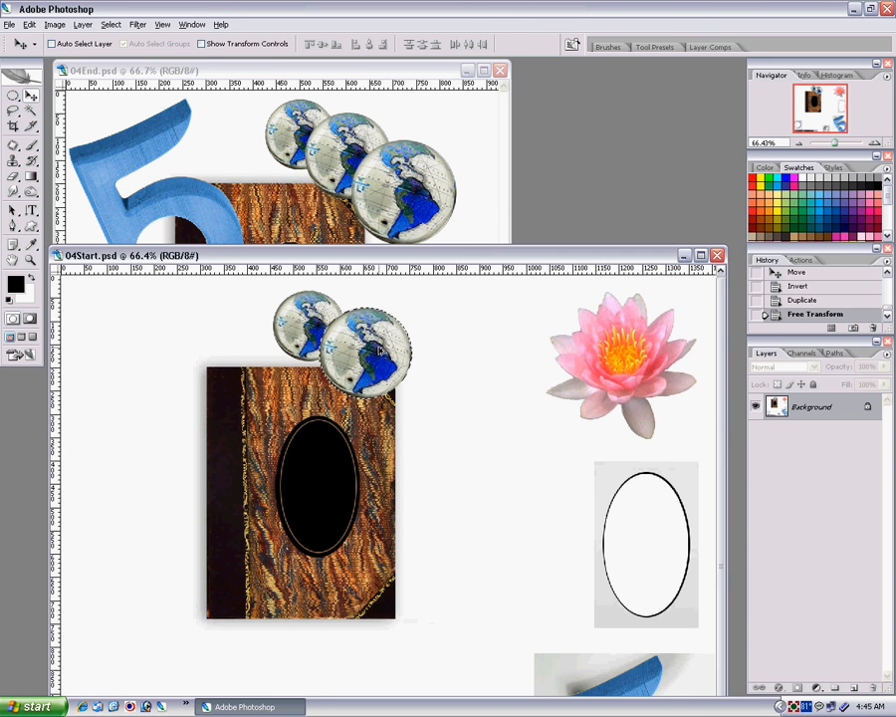
Duplicate the enlarged globe to its lower right, and set the copy's Free Transform width and height to 155%.
drag(379, 350, 435, 397)
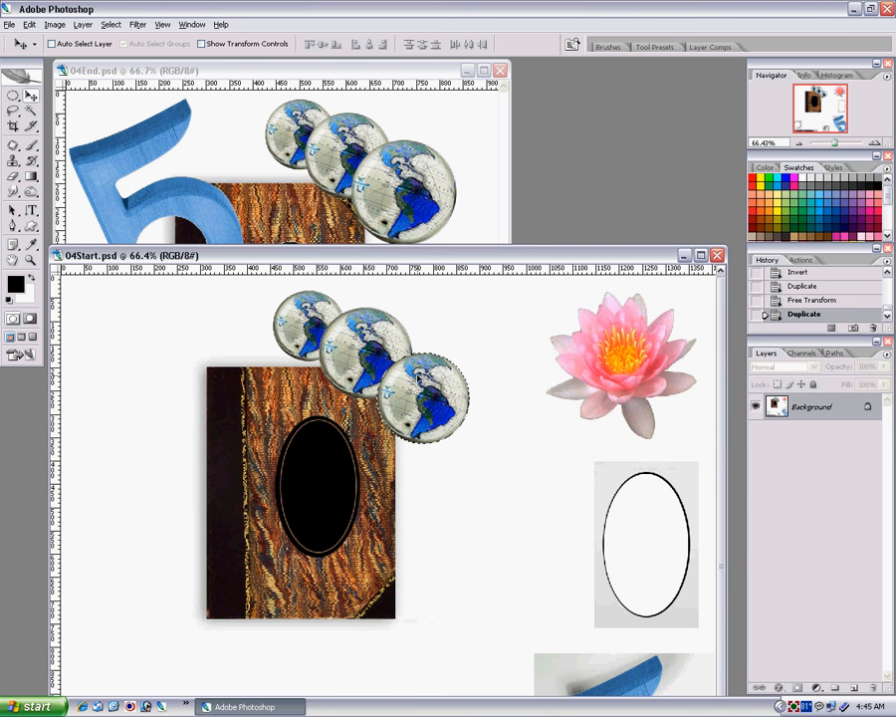
key(ctrl+t)
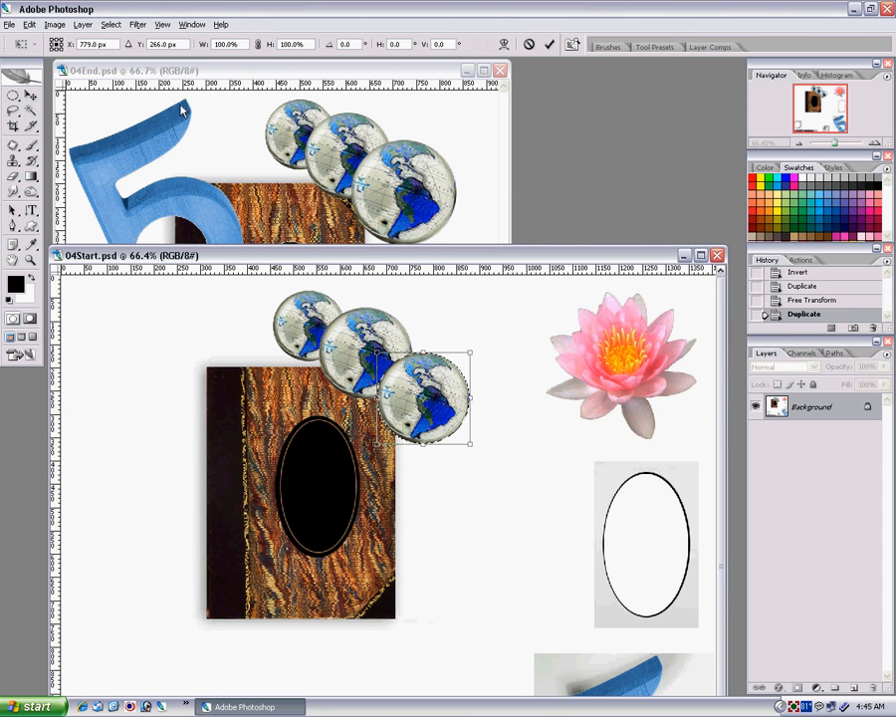
drag(241, 44, 162, 36)
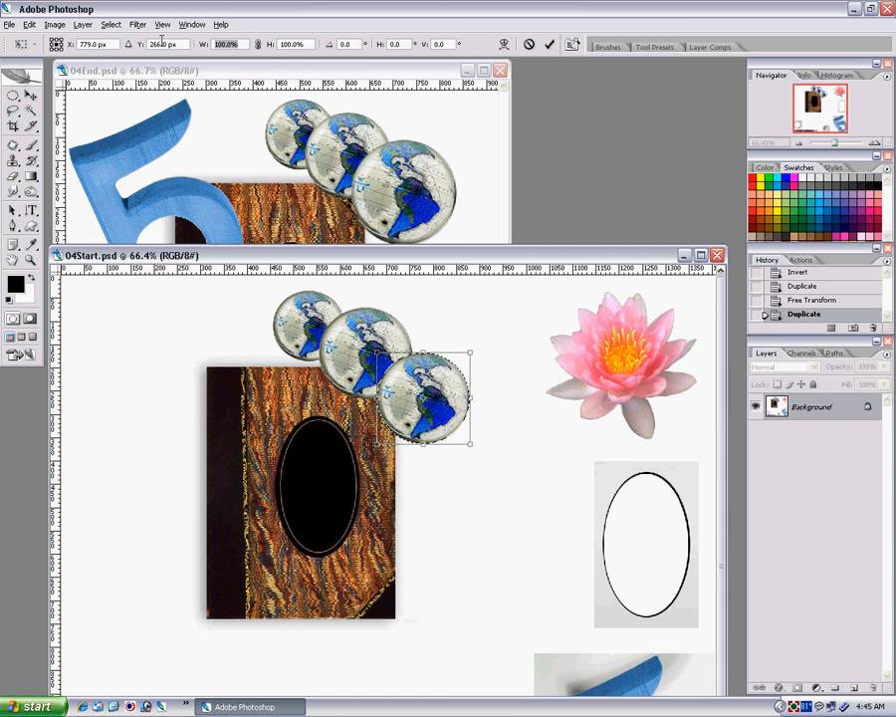
text(155)
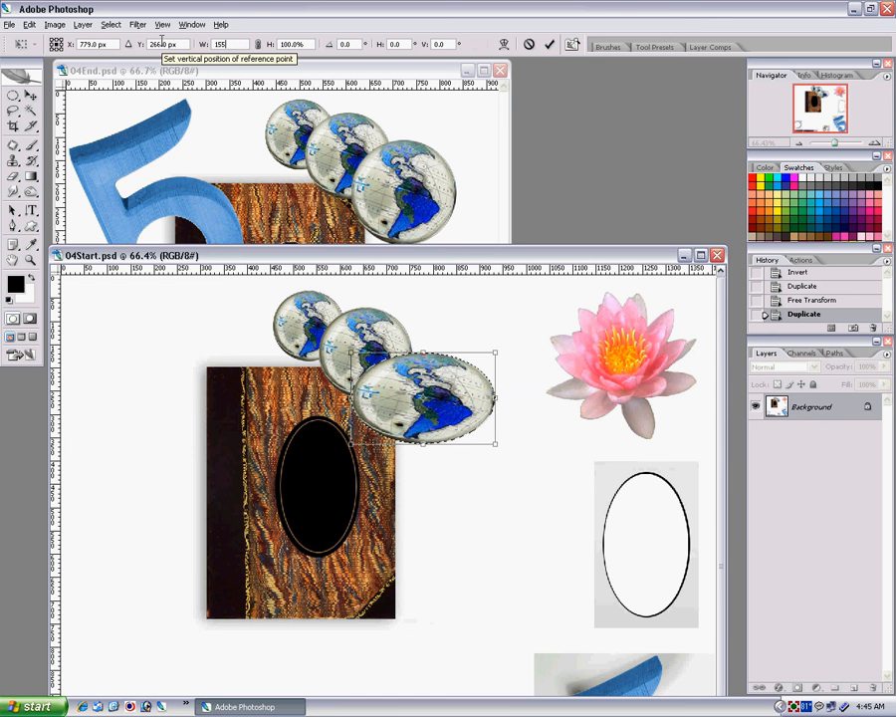
key(Tab)
key(BackSpace)
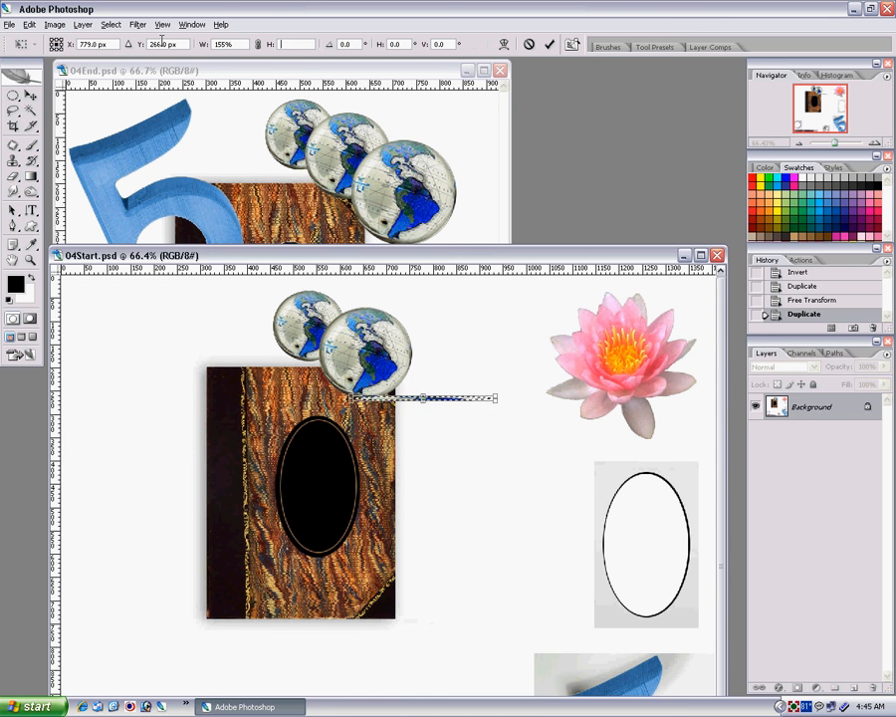
text(155)
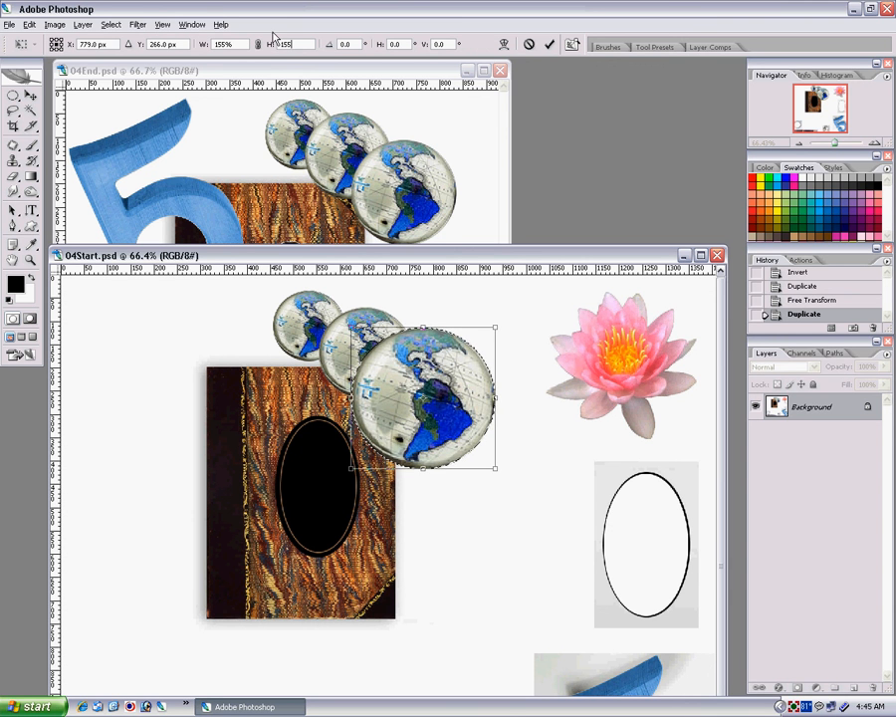
Change the third globe's Free Transform width and height scale to 150%.
key(shift+Tab)
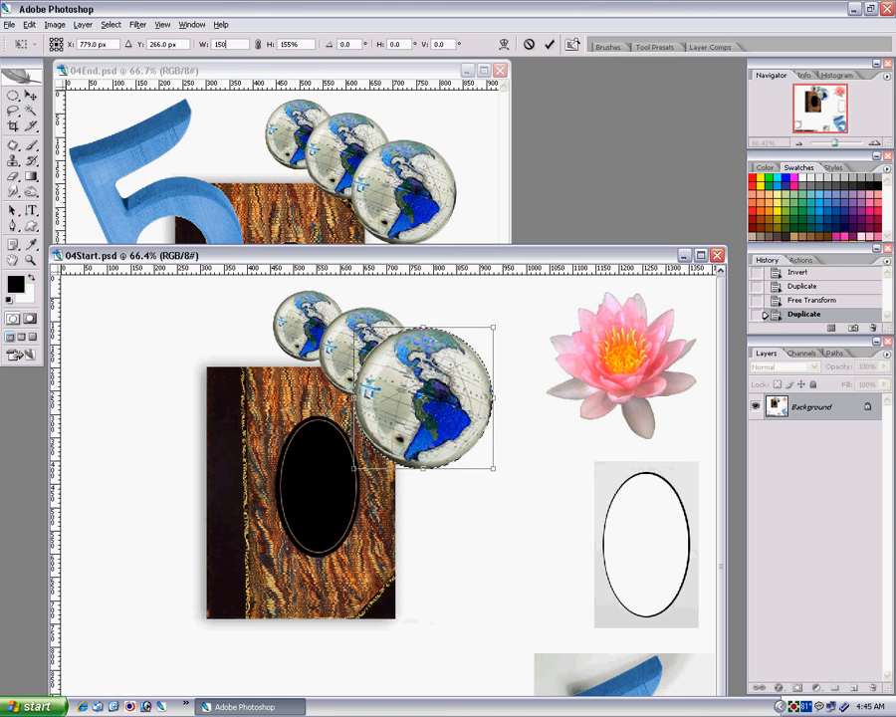
text(150)
key(Tab)
text(150)
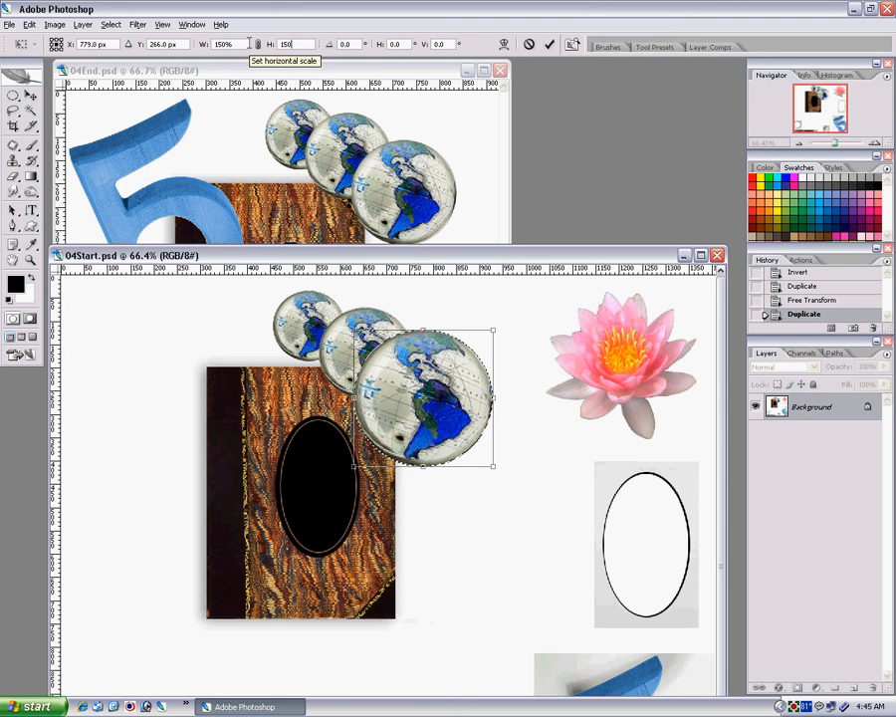
key(Return)
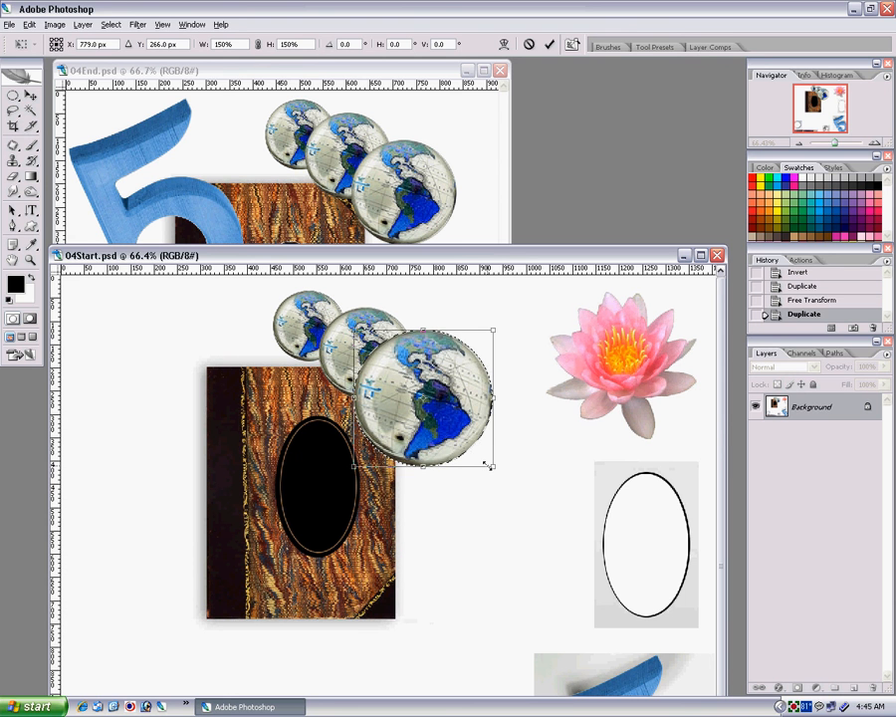
Scale the third globe proportionally to about 133% and nudge it right to match its overlap in 04End.psd, ending with nothing selected.
drag(489, 465, 478, 450)
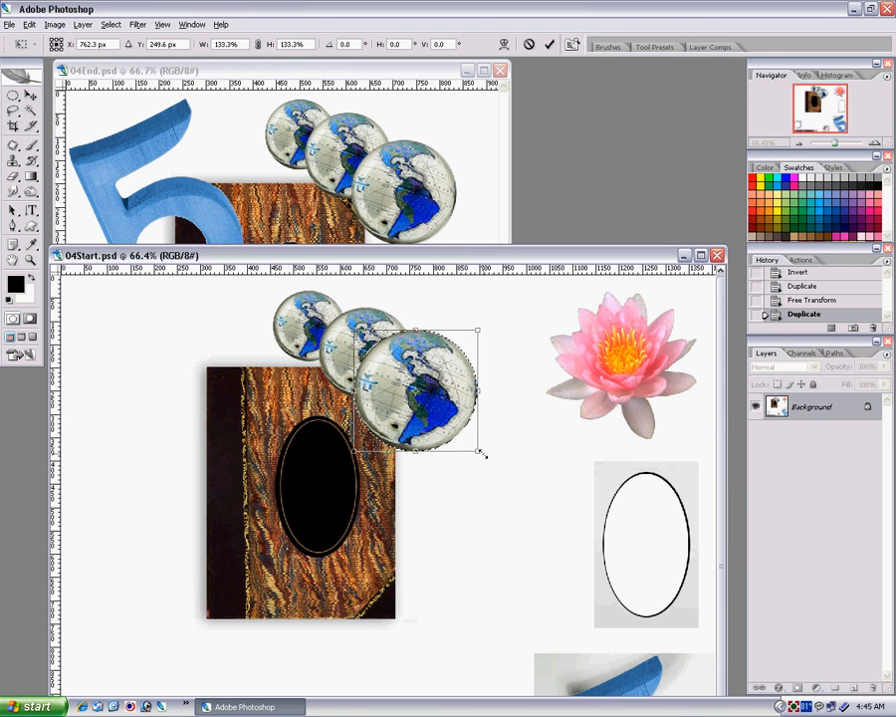
key(Return)
key(Right)
key(Right)
key(Right)
key(Right)
key(Right)
key(Right)
key(Right)
key(Right)
key(Right)
key(Right)
key(Right)
key(Right)
key(Right)
key(Right)
key(Right)
key(Right)
key(Right)
key(Right)
key(Right)
key(Right)
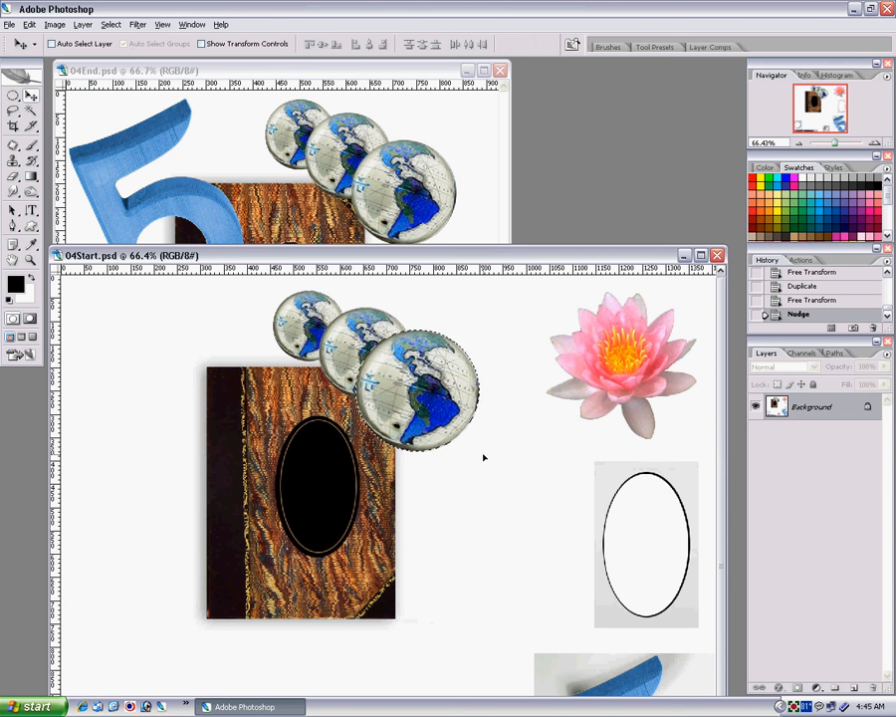
key(Right)
key(Right)
key(Right)
key(Right)
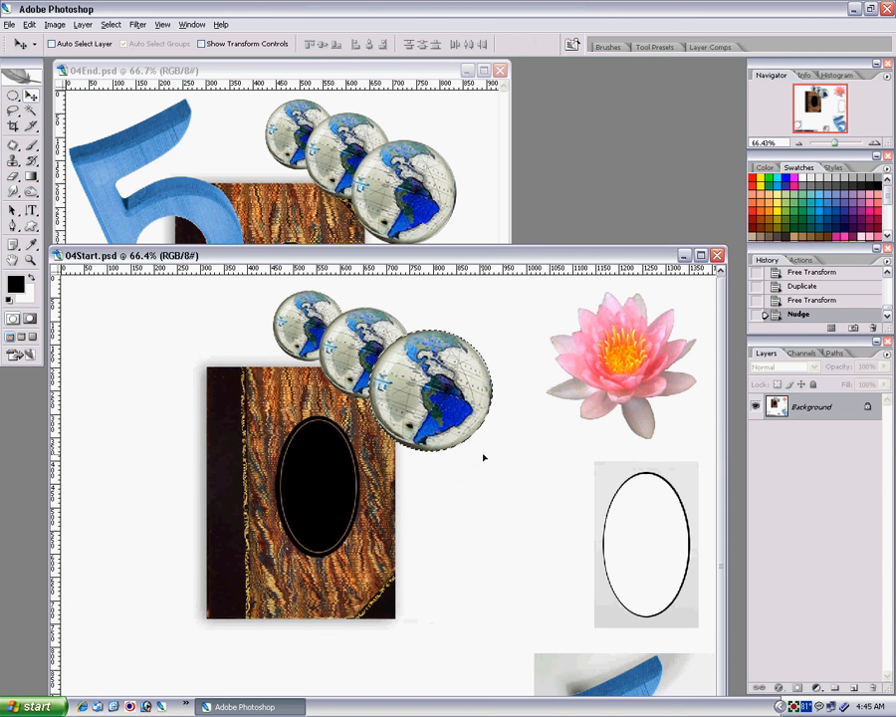
key(Right)
key(Right)
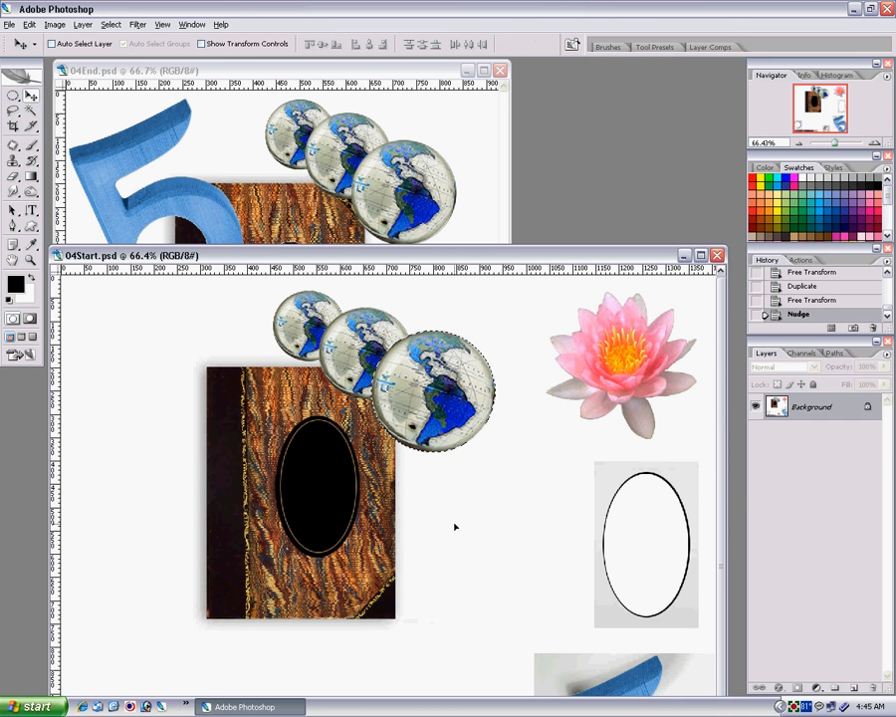
key(ctrl+d)
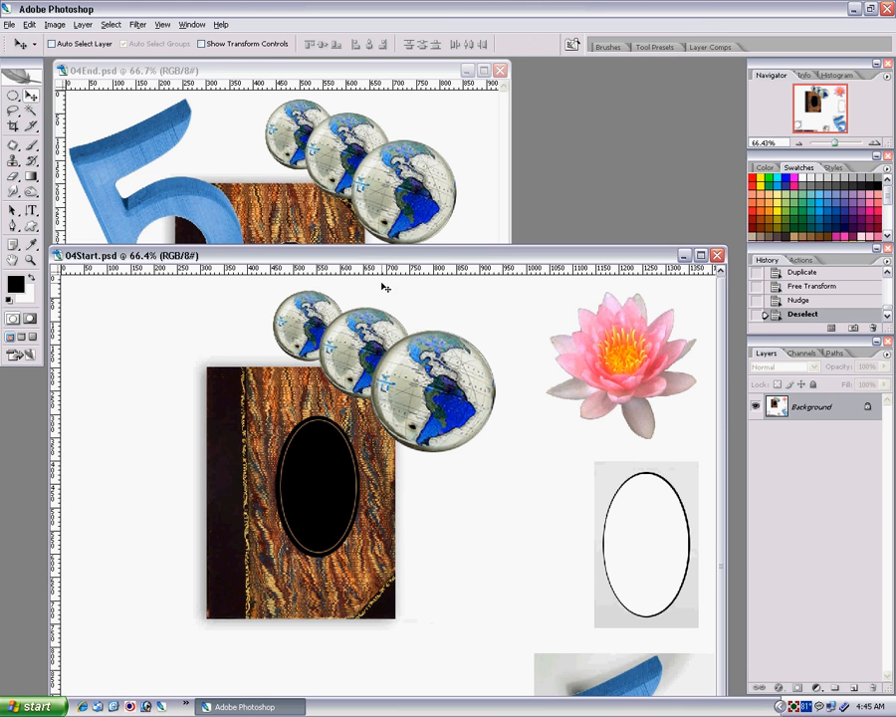
Set the Magic Wand tolerance to 70 for selecting in 04Start.psd.
drag(395, 253, 392, 80)
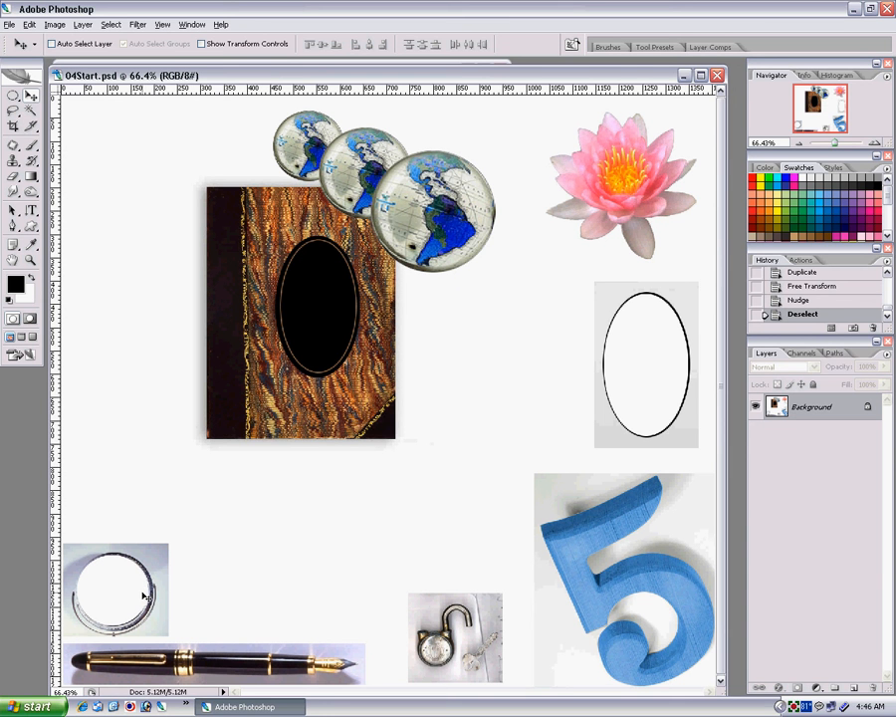
click(32, 113)
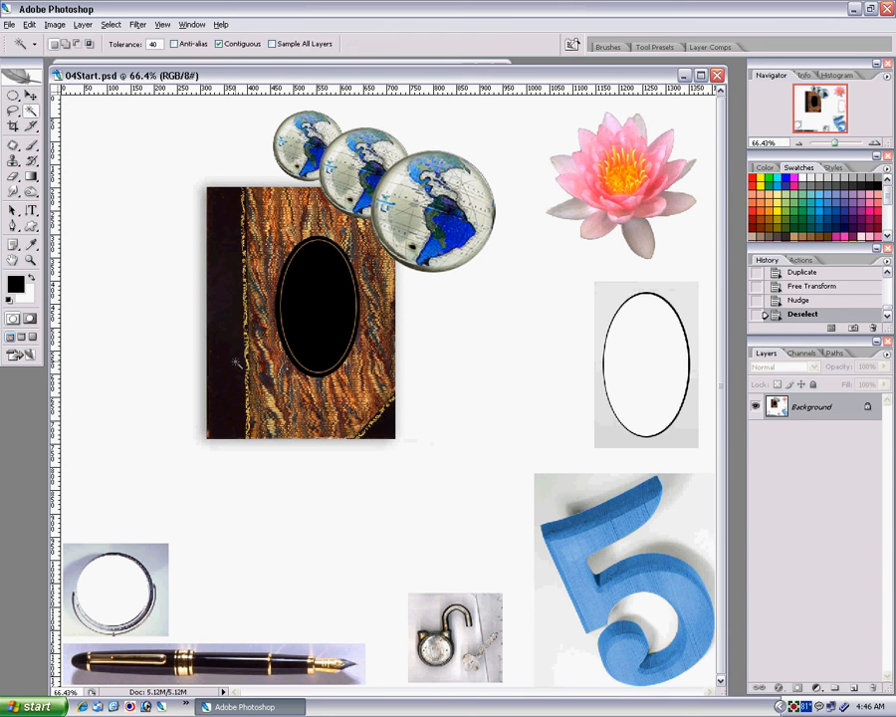
drag(161, 44, 111, 48)
text(30)
text(70)
Select the entire blue number 5 with the Magic Wand, adding its darker upper edge and the shadowed inner corner to the selection.
click(31, 261)
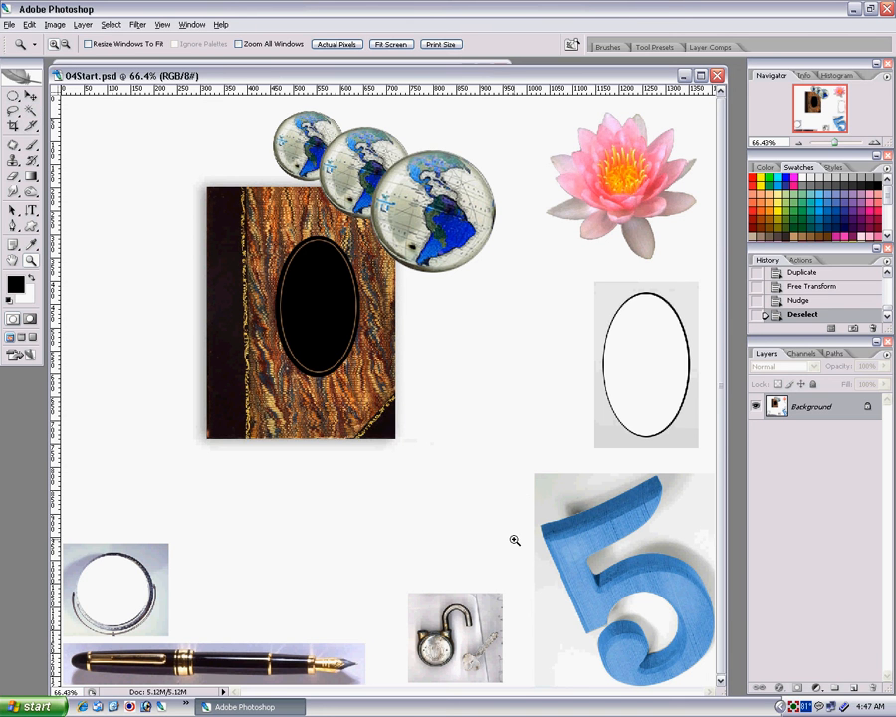
drag(519, 484, 726, 685)
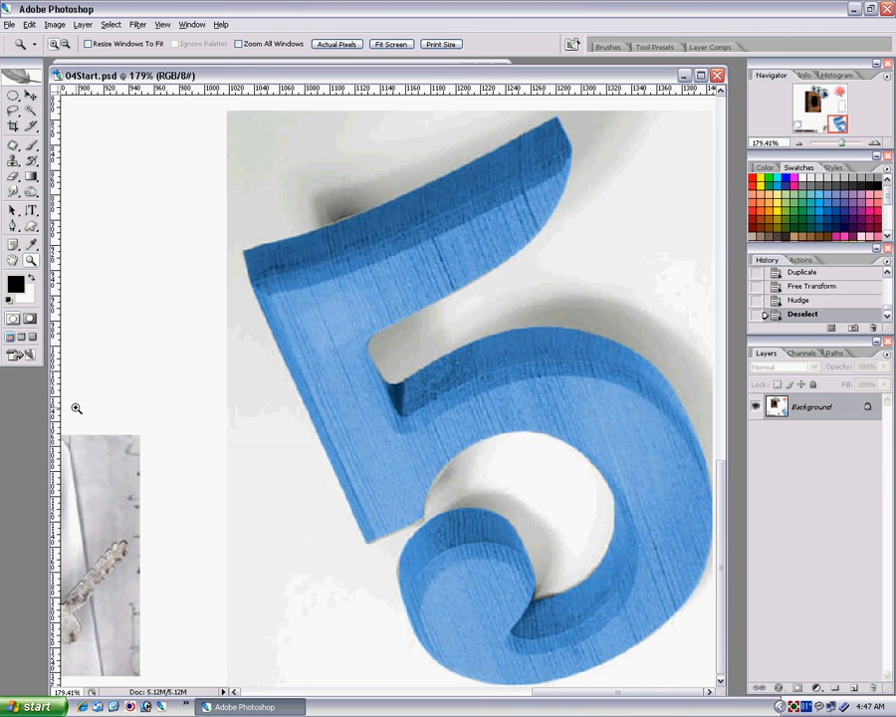
click(32, 113)
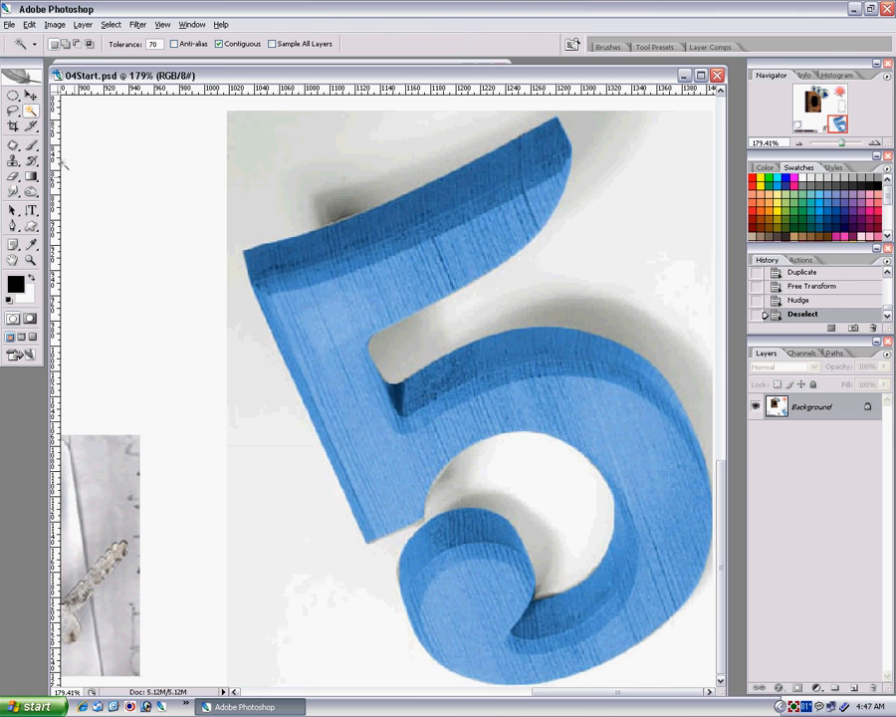
click(319, 296)
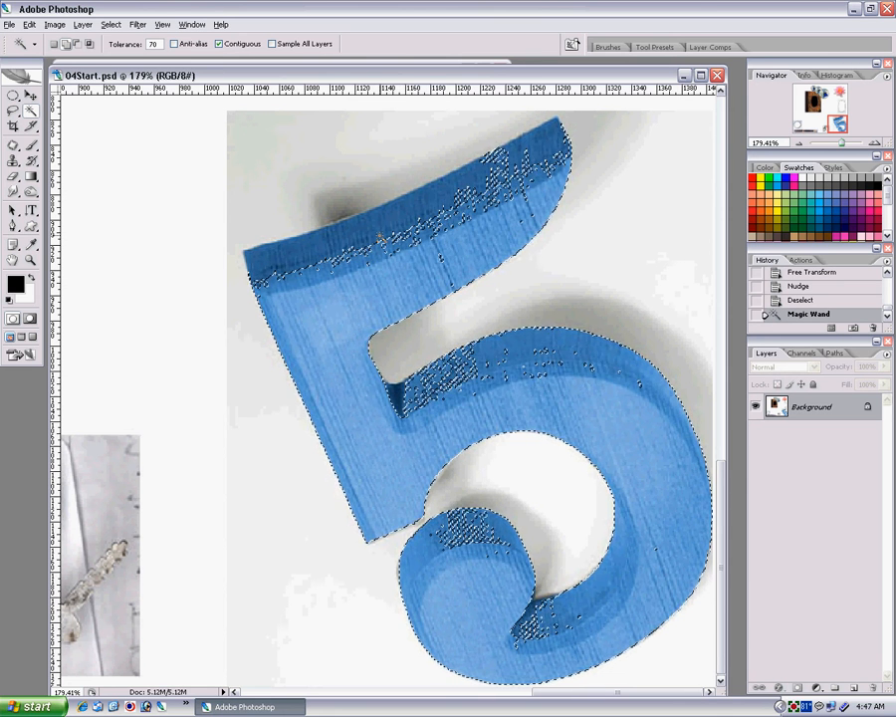
shift+click(381, 237)
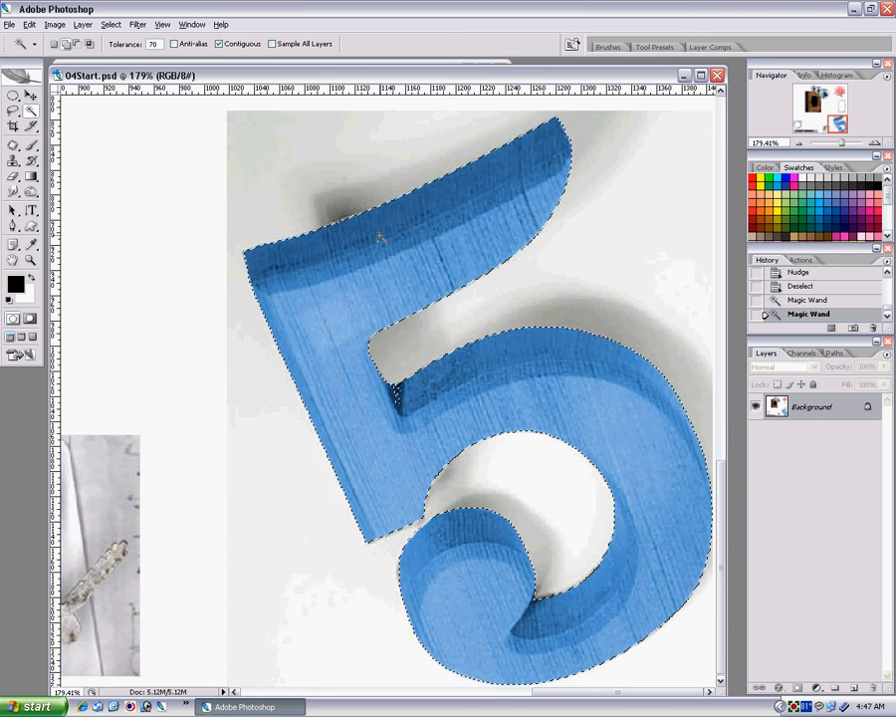
shift+click(396, 393)
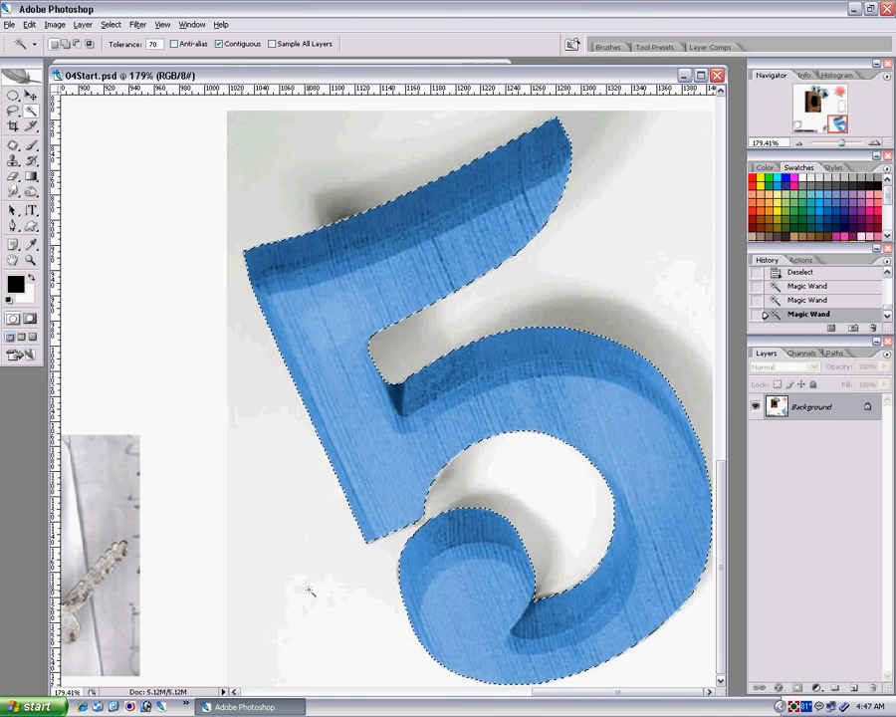
Move the selected 5 over the book's upper-left corner, match its position to 04End.psd, and deselect it.
double_click(31, 261)
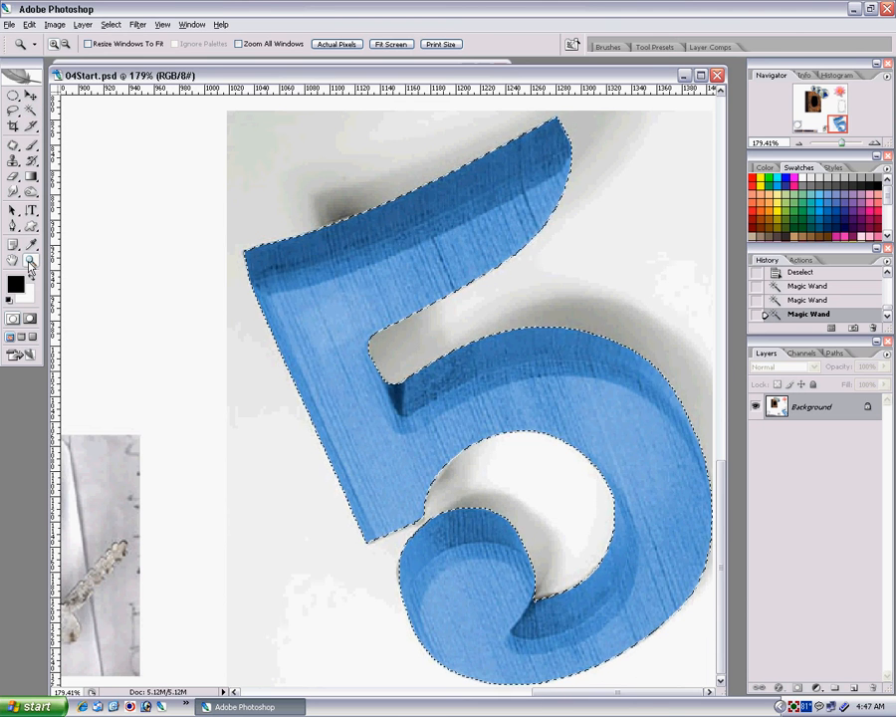
key(ctrl+0)
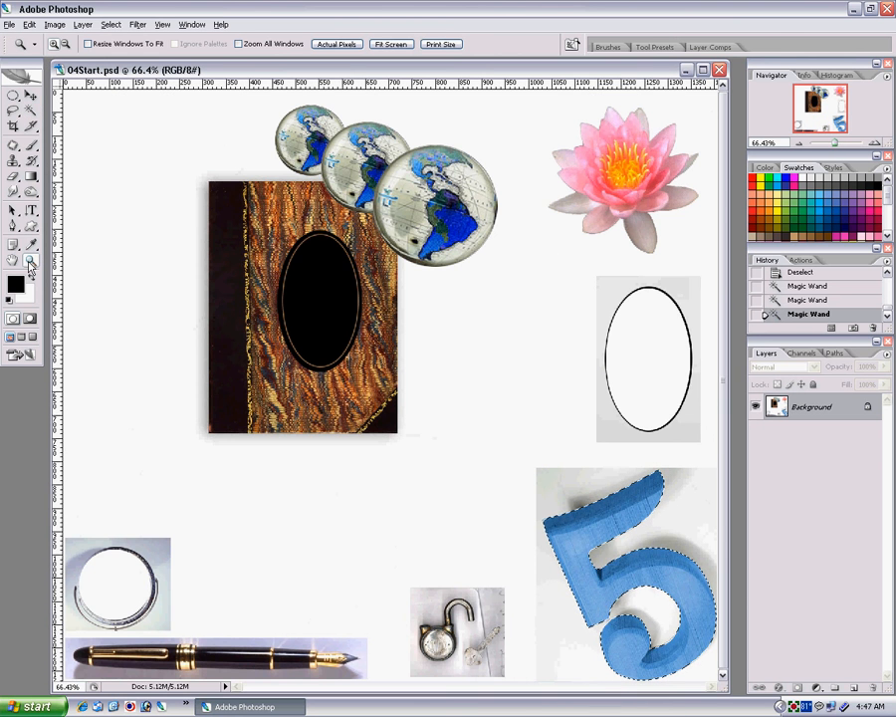
click(30, 96)
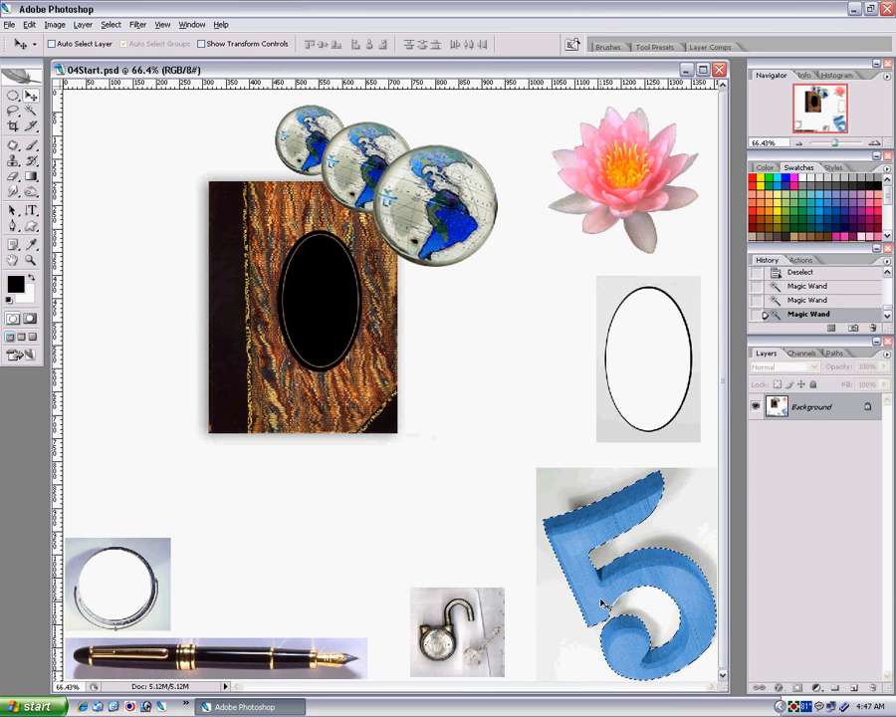
drag(600, 596, 170, 229)
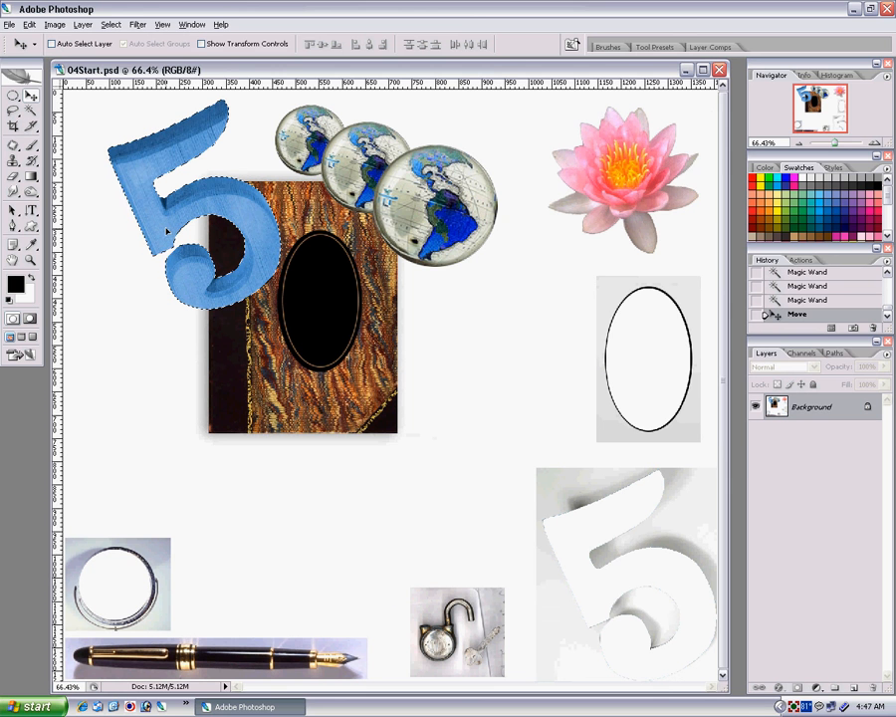
drag(260, 71, 323, 365)
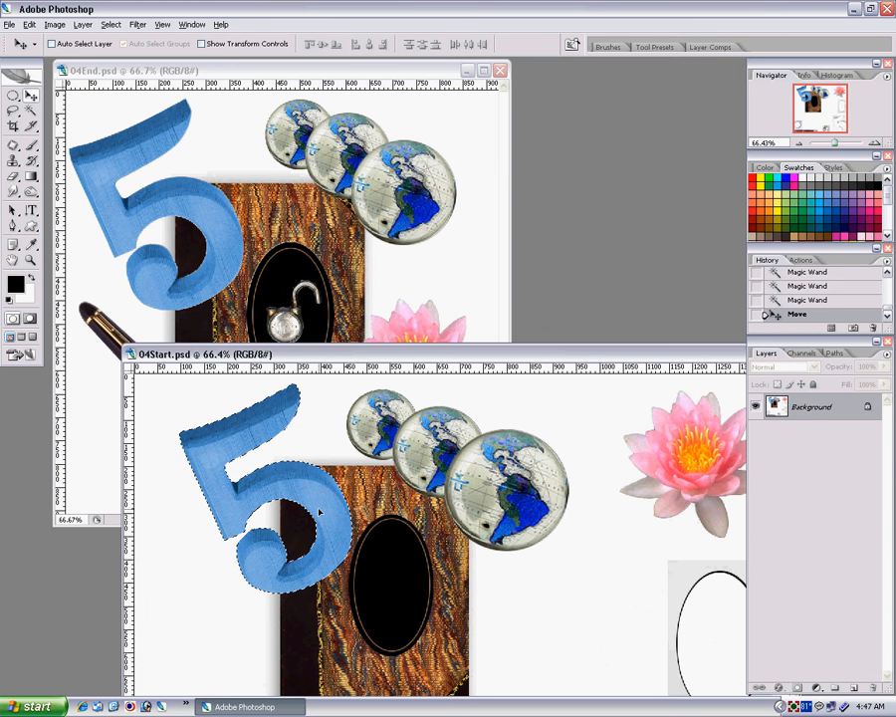
mouse_move(318, 520)
mouse_down()
mouse_move(302, 507)
mouse_move(318, 516)
mouse_up()
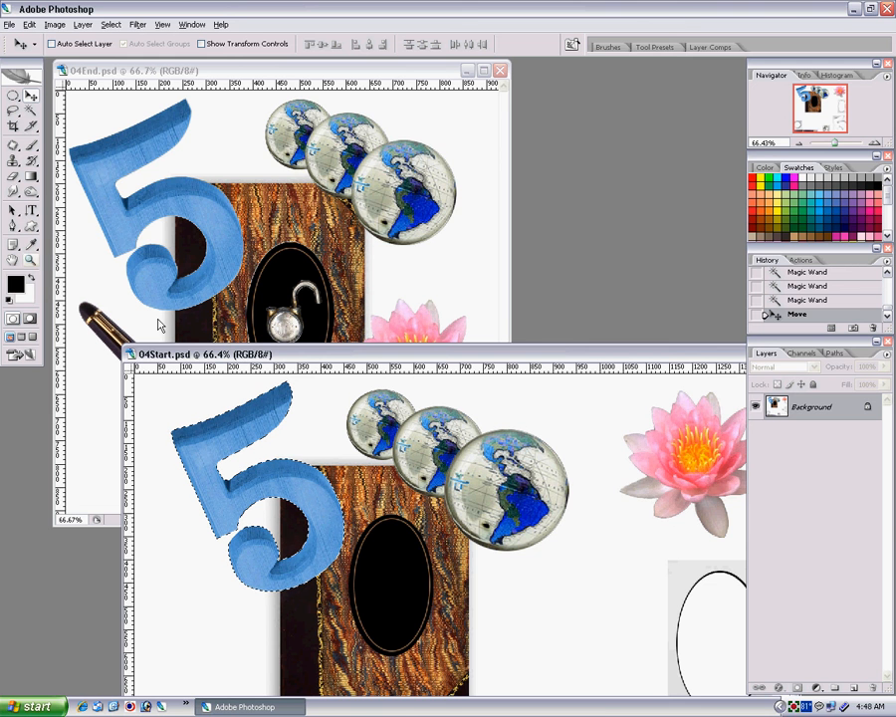
drag(339, 362, 254, 119)
key(ctrl+d)
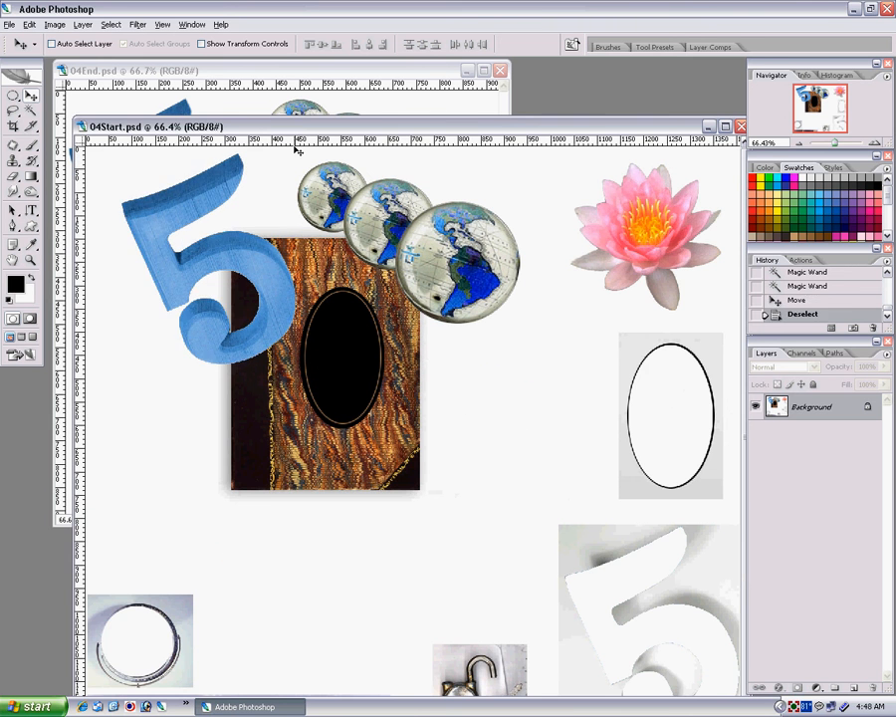
Trace the fountain pen's full outline with the Lasso tool at 0 px feather, closing the selection around its cap, barrel and nib.
drag(292, 133, 277, 90)
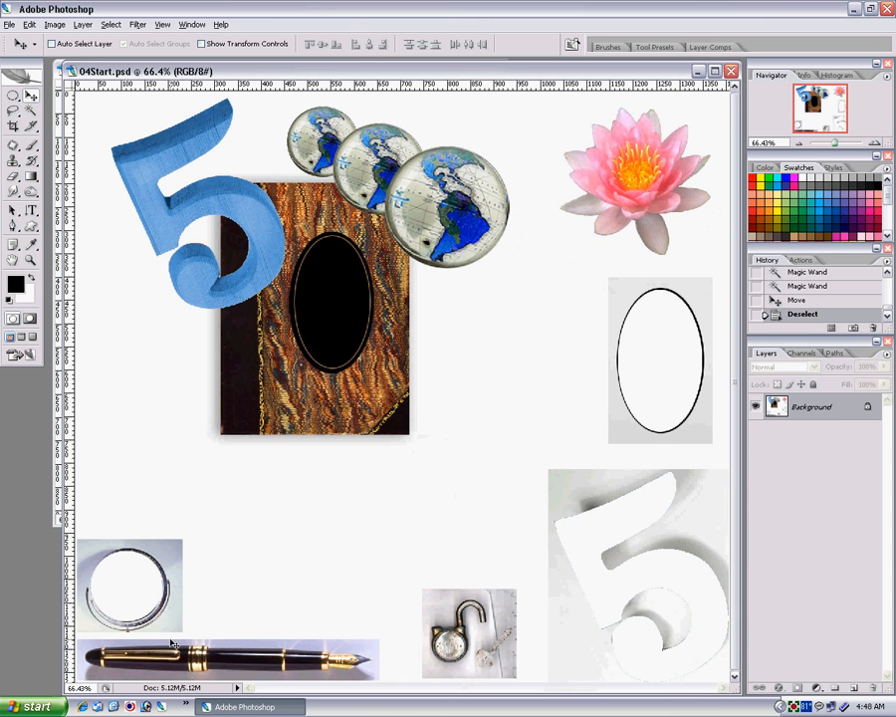
key(z)
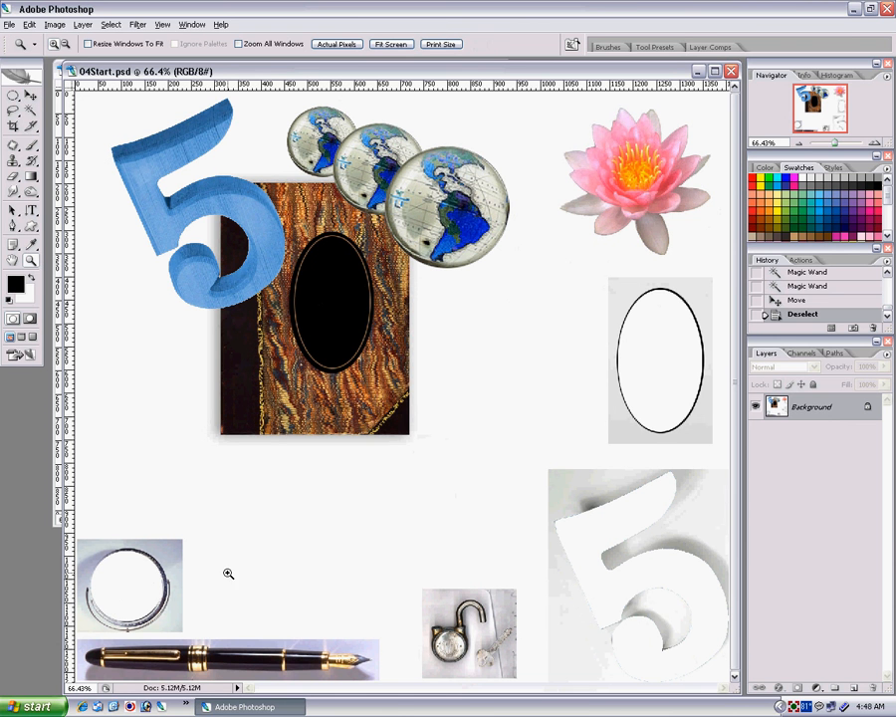
drag(85, 634, 373, 682)
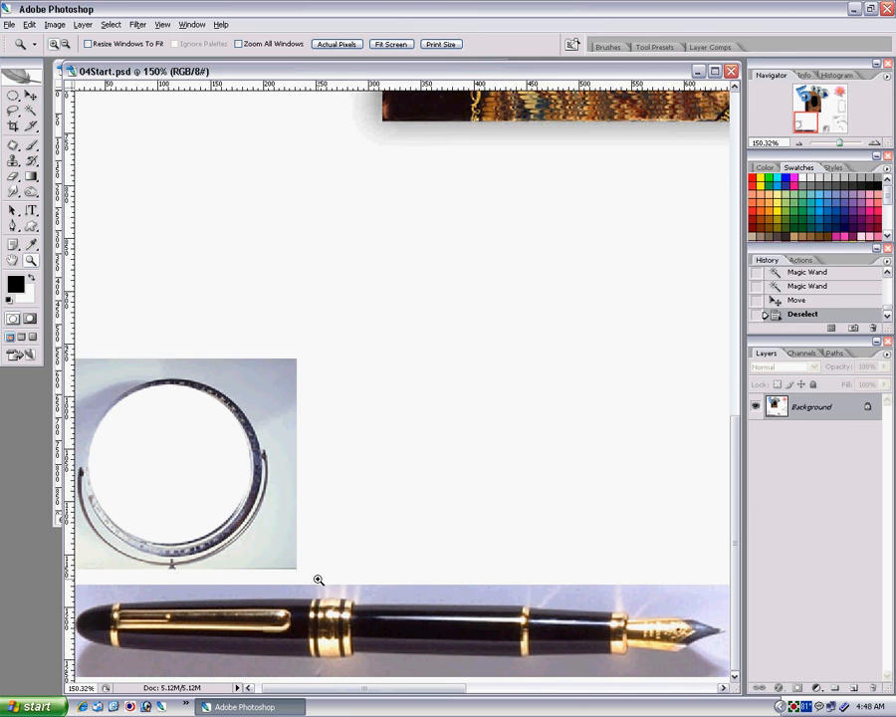
key(space)
drag(335, 617, 334, 515)
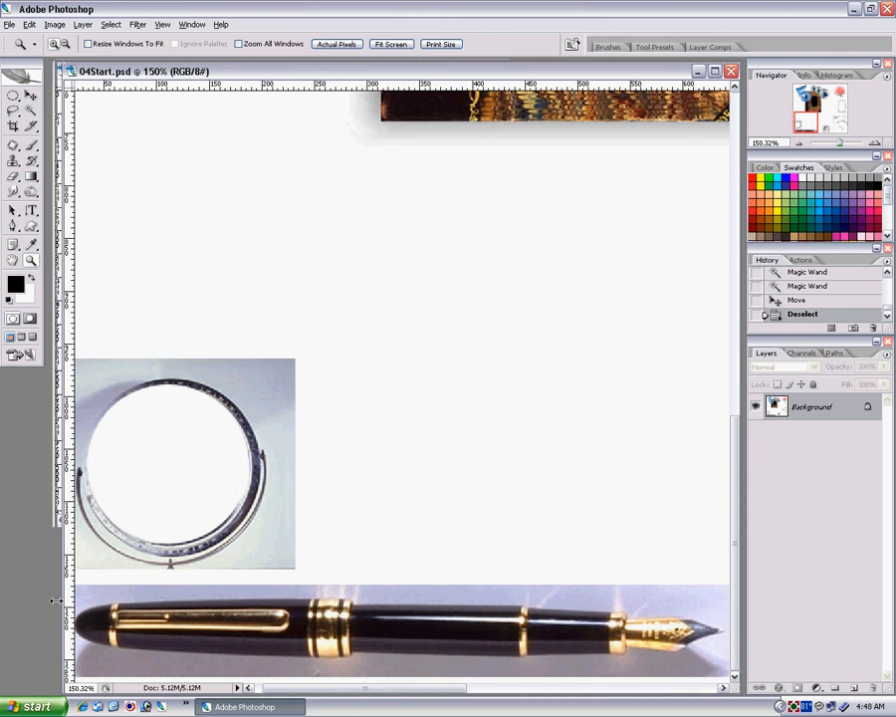
drag(47, 601, 32, 601)
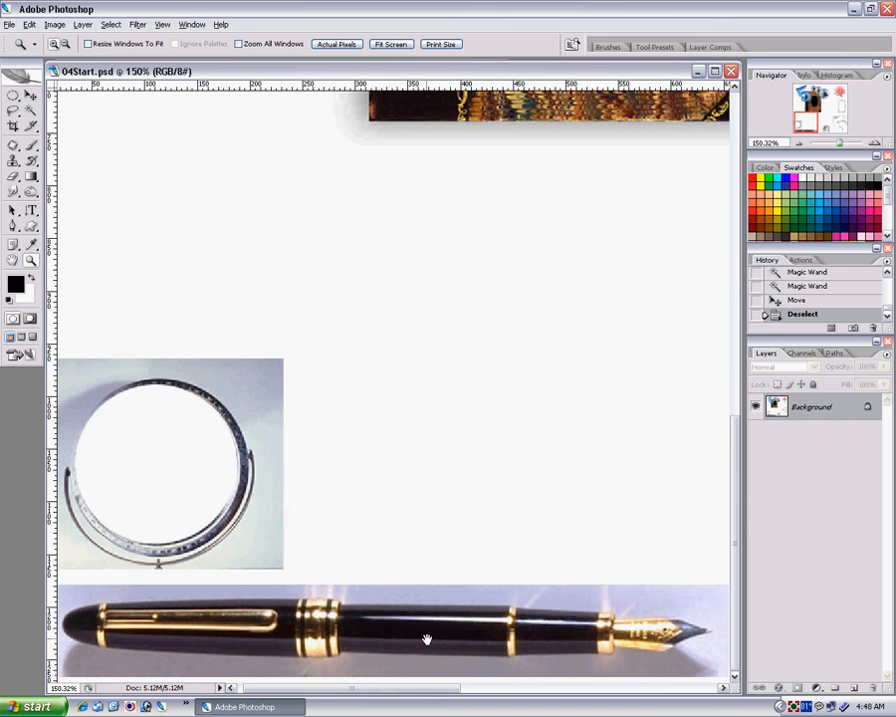
drag(439, 638, 435, 634)
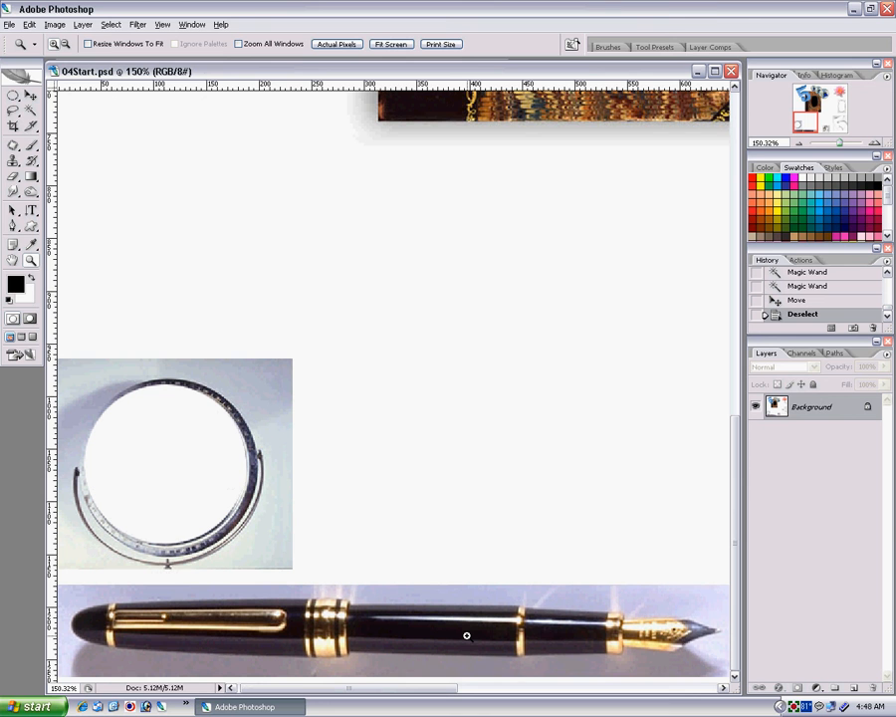
click(15, 112)
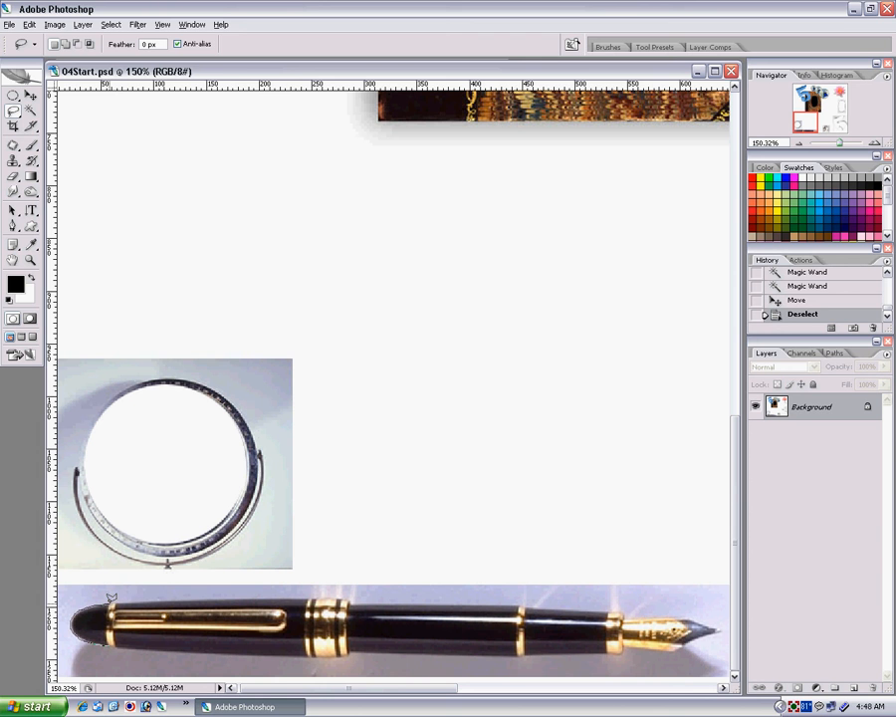
mouse_move(111, 597)
mouse_down()
mouse_move(210, 586)
mouse_move(310, 592)
mouse_up()
mouse_move(310, 592)
mouse_down()
mouse_move(418, 604)
mouse_move(510, 593)
mouse_move(621, 600)
mouse_move(628, 615)
mouse_move(678, 610)
mouse_up()
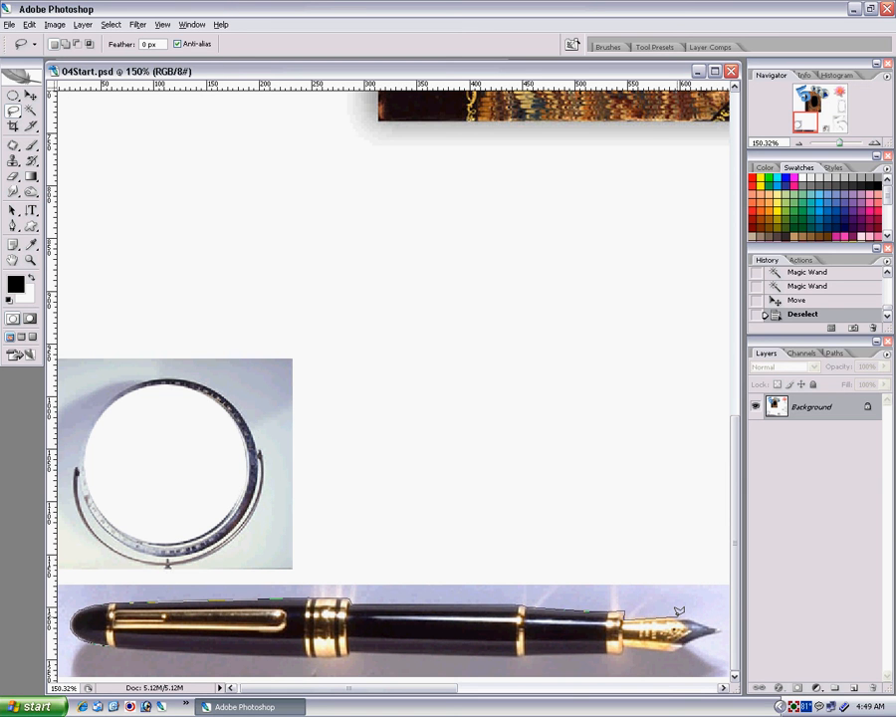
mouse_move(678, 611)
mouse_down()
mouse_move(720, 625)
mouse_move(680, 644)
mouse_move(623, 647)
mouse_up()
mouse_move(622, 643)
mouse_down()
mouse_move(346, 645)
mouse_move(352, 648)
mouse_move(283, 654)
mouse_move(132, 641)
mouse_up()
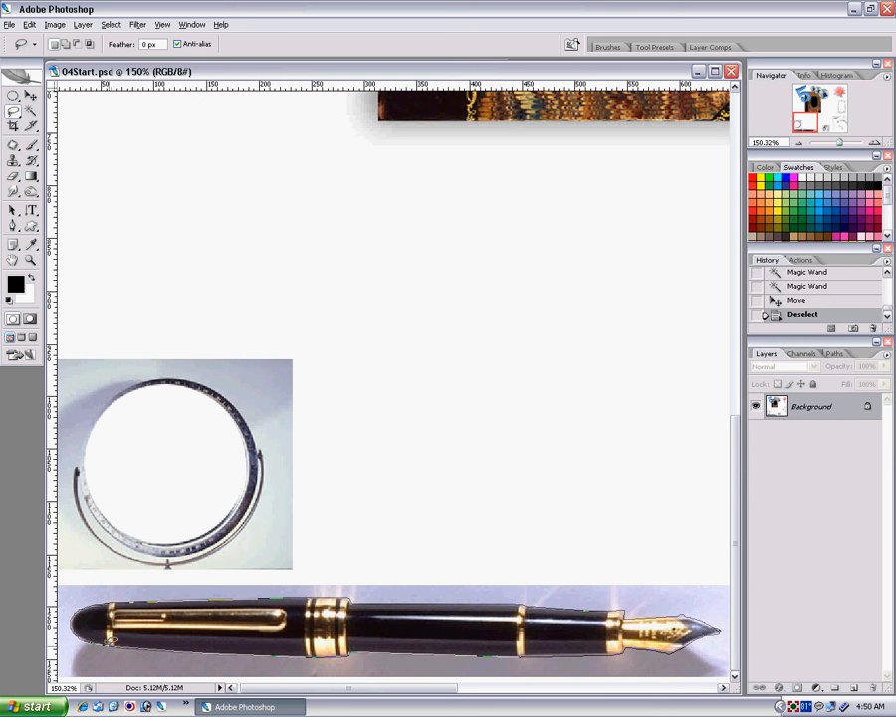
drag(111, 640, 110, 642)
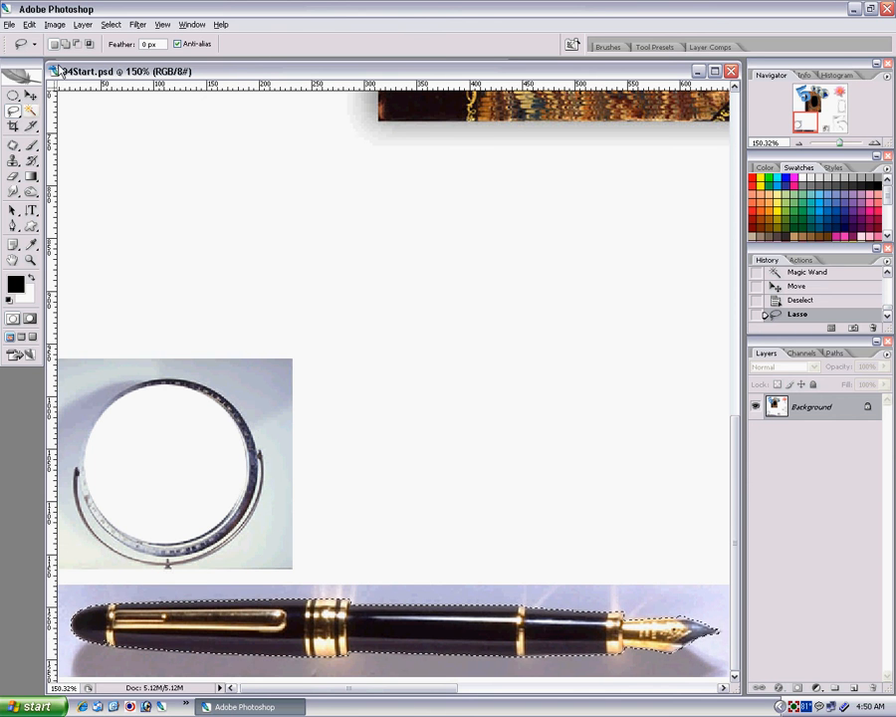
Add the missed area near the cap's gold ring to the fountain pen selection with the Polygonal Lasso tool.
key(m)
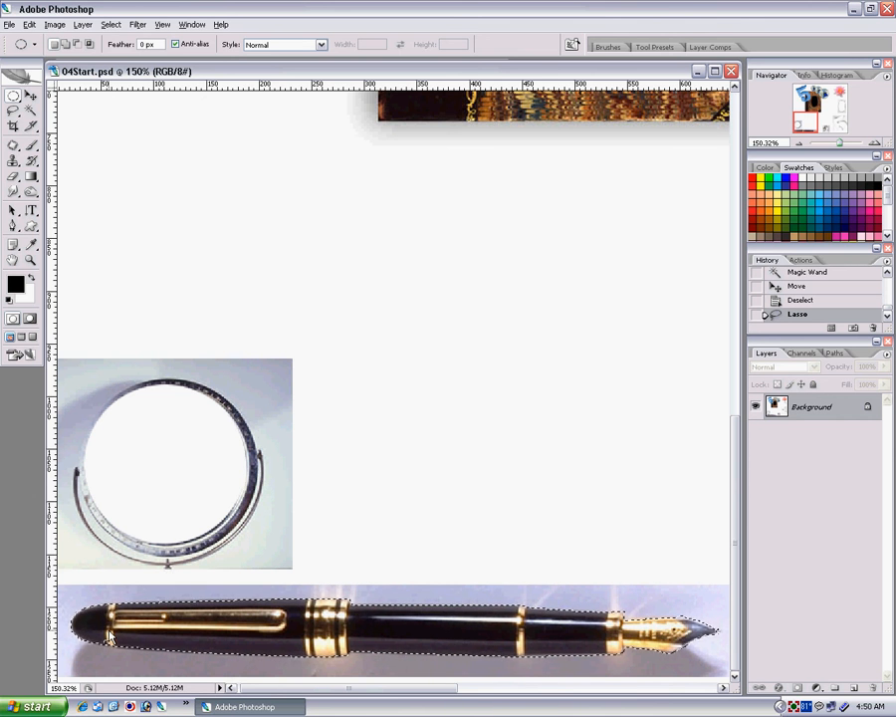
click(13, 113)
click(13, 113)
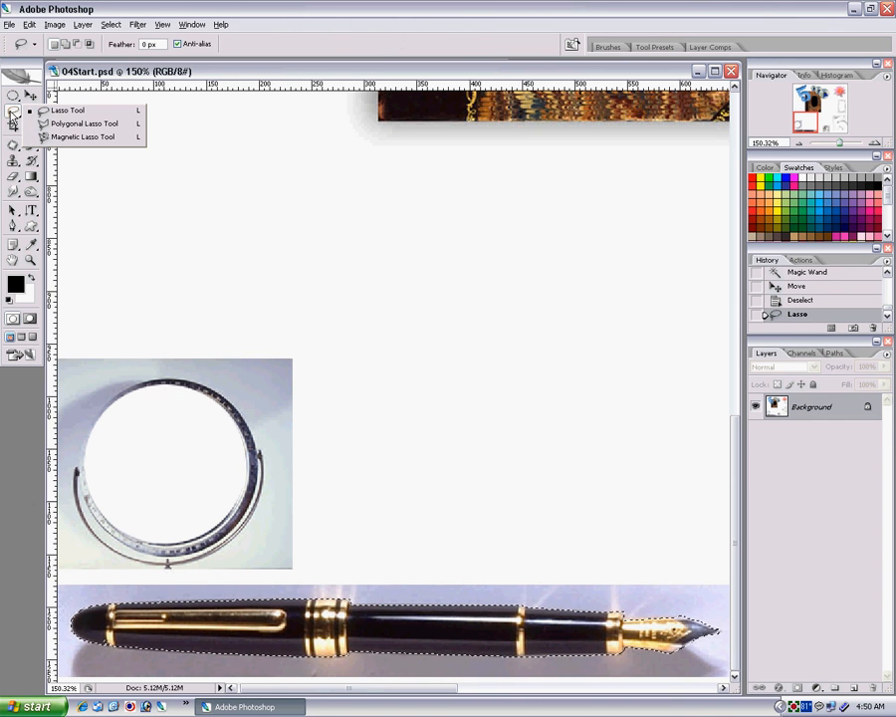
click(61, 124)
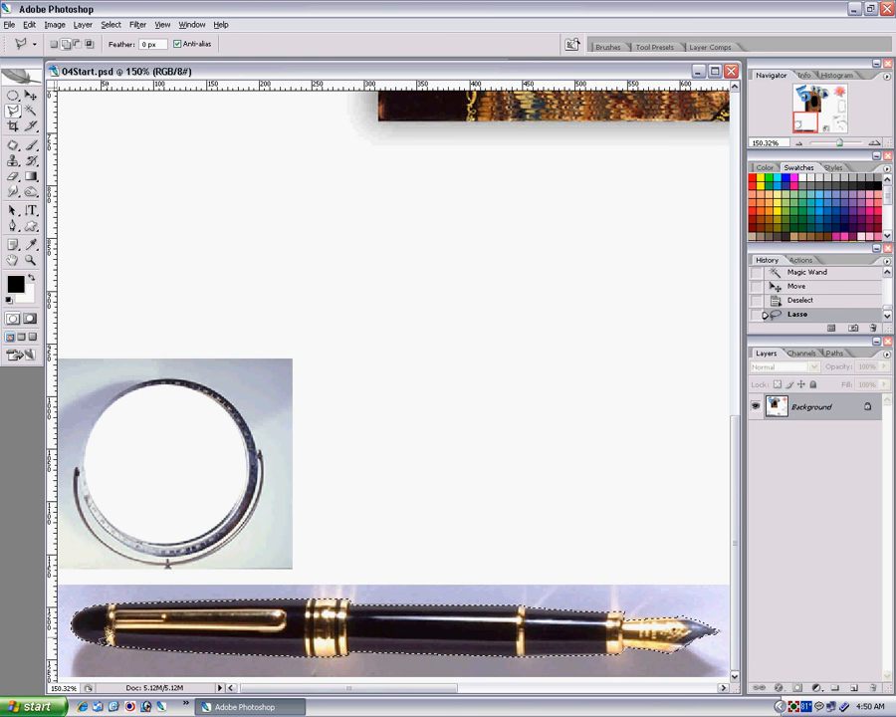
click(111, 640)
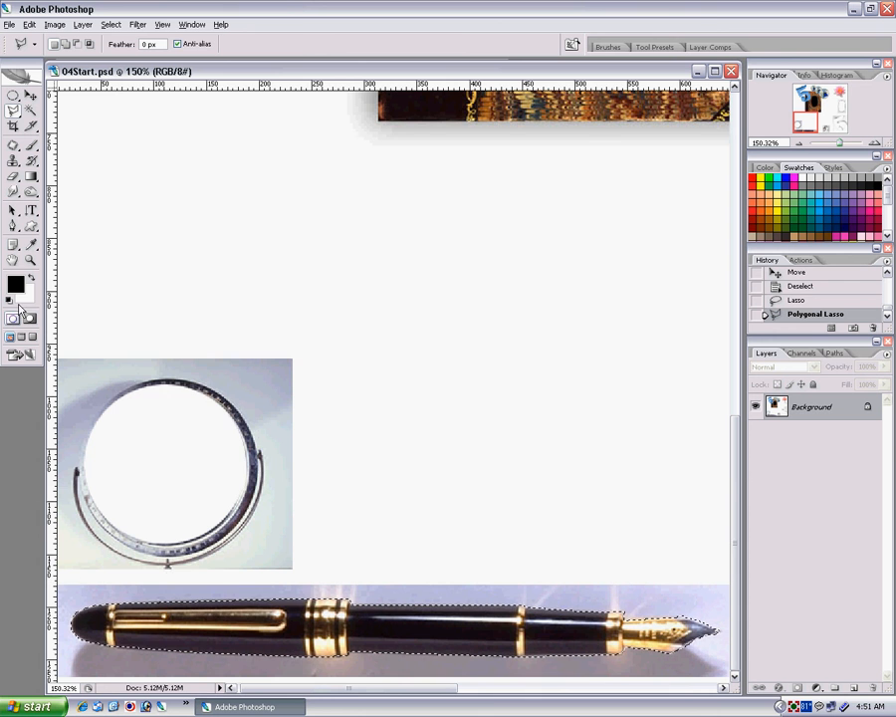
Move the selected fountain pen up from its source image onto the lower part of the book.
double_click(31, 260)
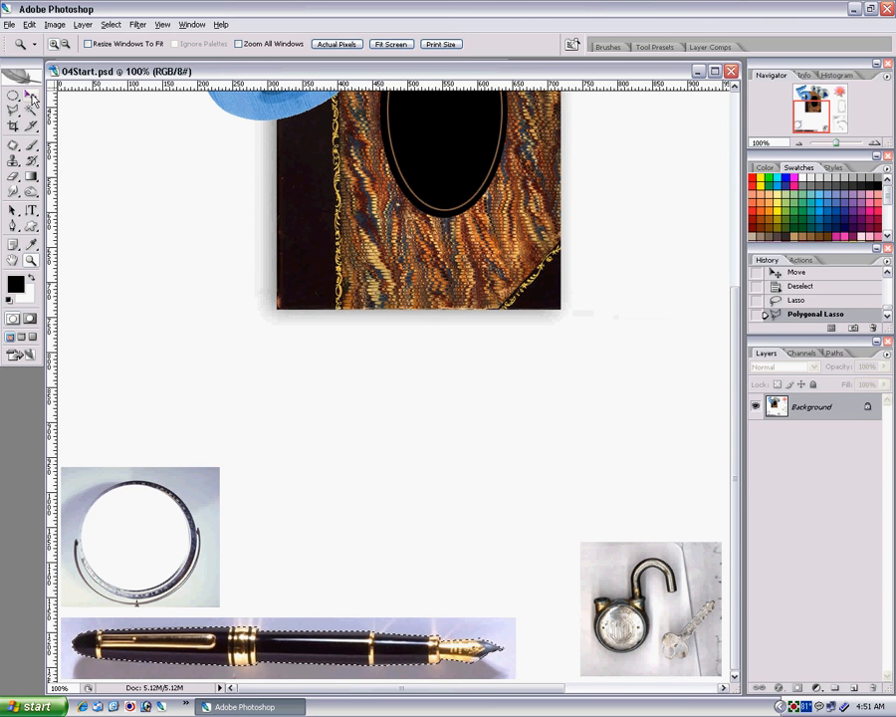
key(v)
drag(221, 653, 231, 444)
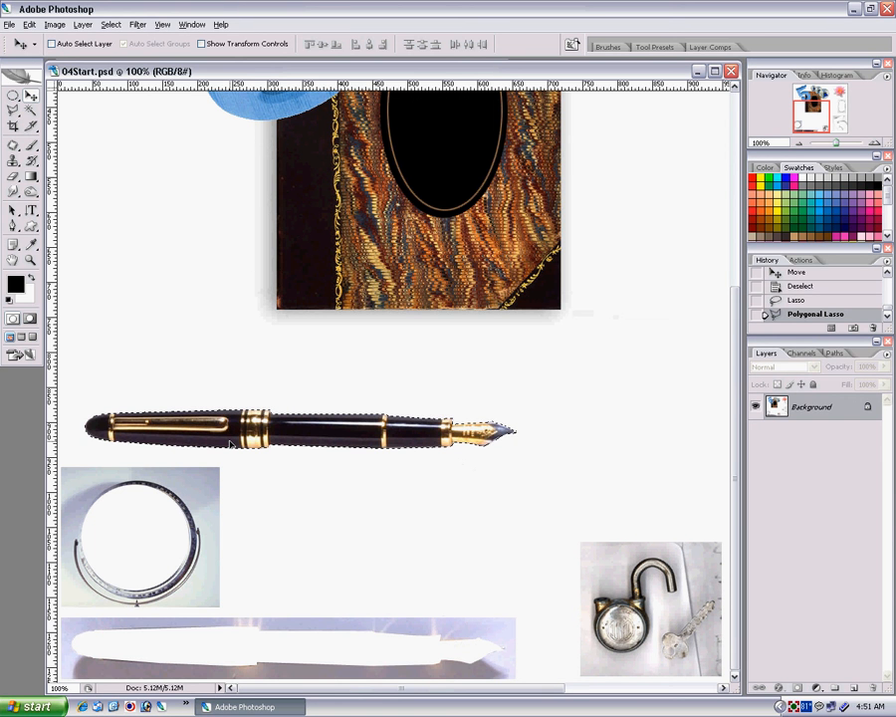
drag(231, 444, 256, 298)
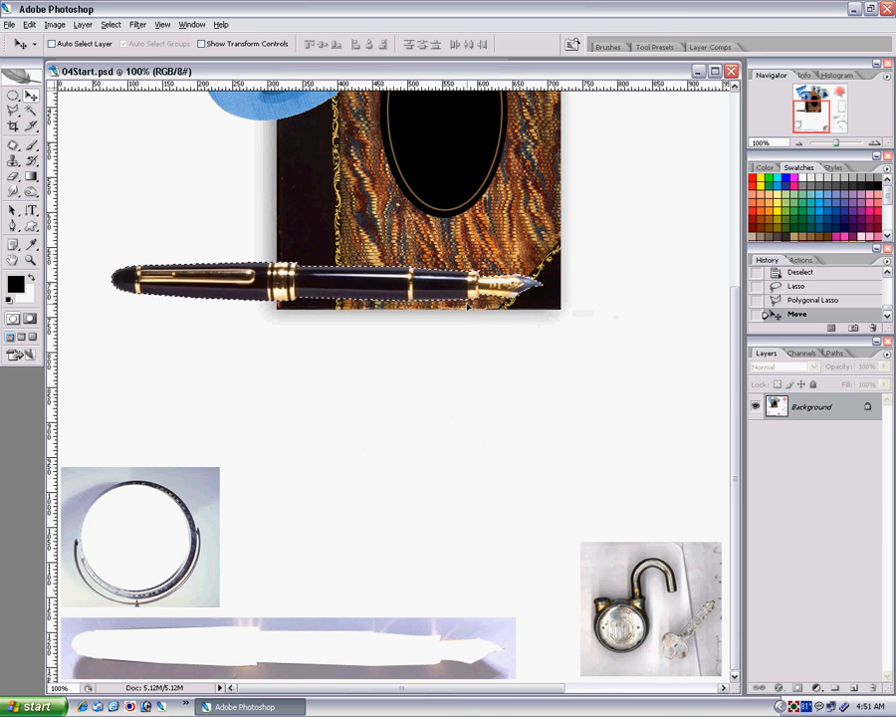
Rotate the selected pen to about 46° with Free Transform and position it diagonally across the book's lower-left corner.
key(ctrl+t)
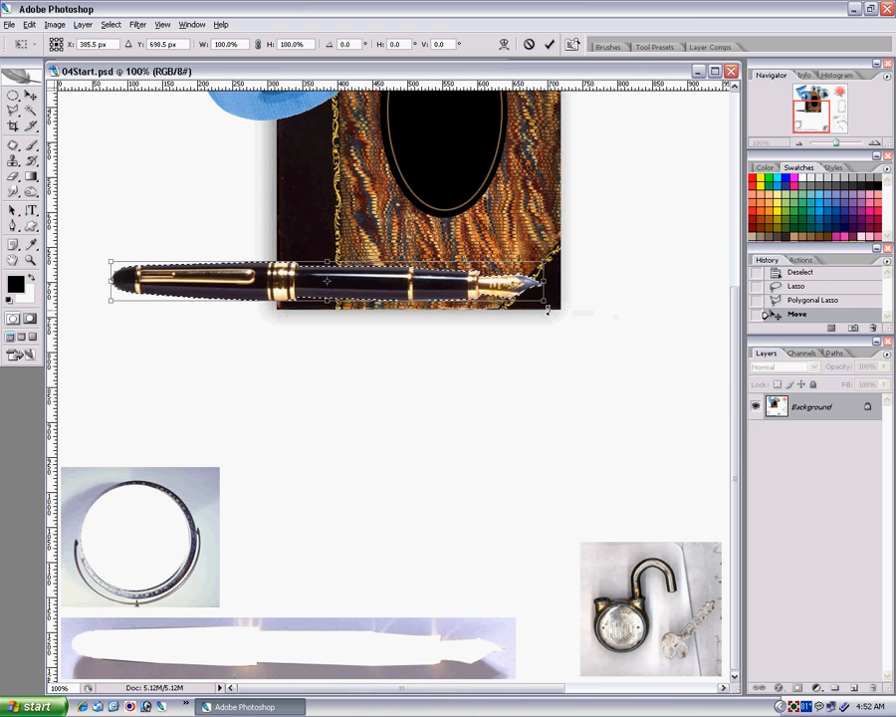
drag(548, 310, 387, 370)
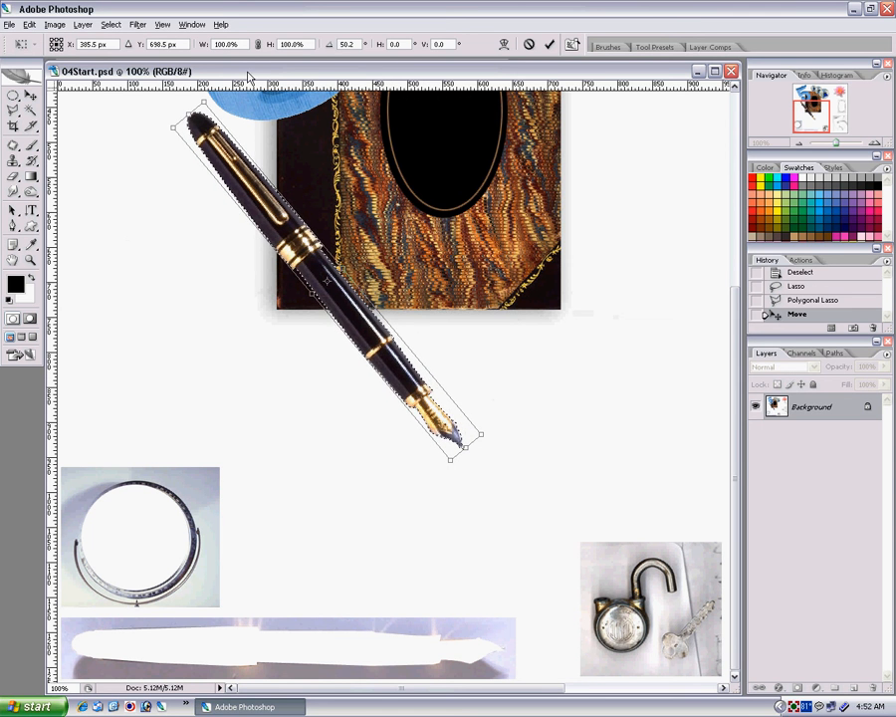
drag(254, 76, 275, 63)
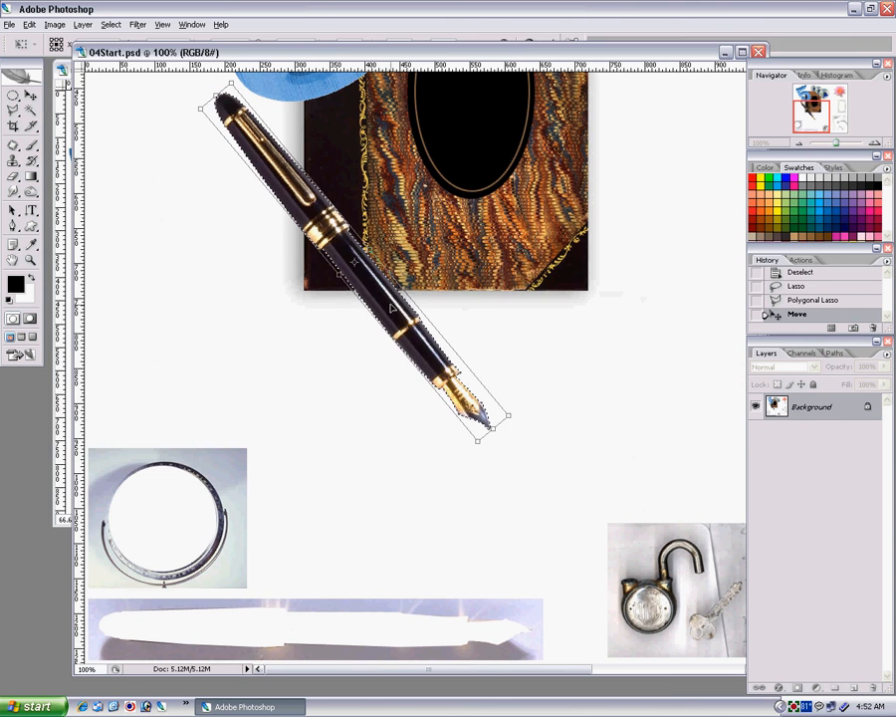
drag(374, 309, 345, 285)
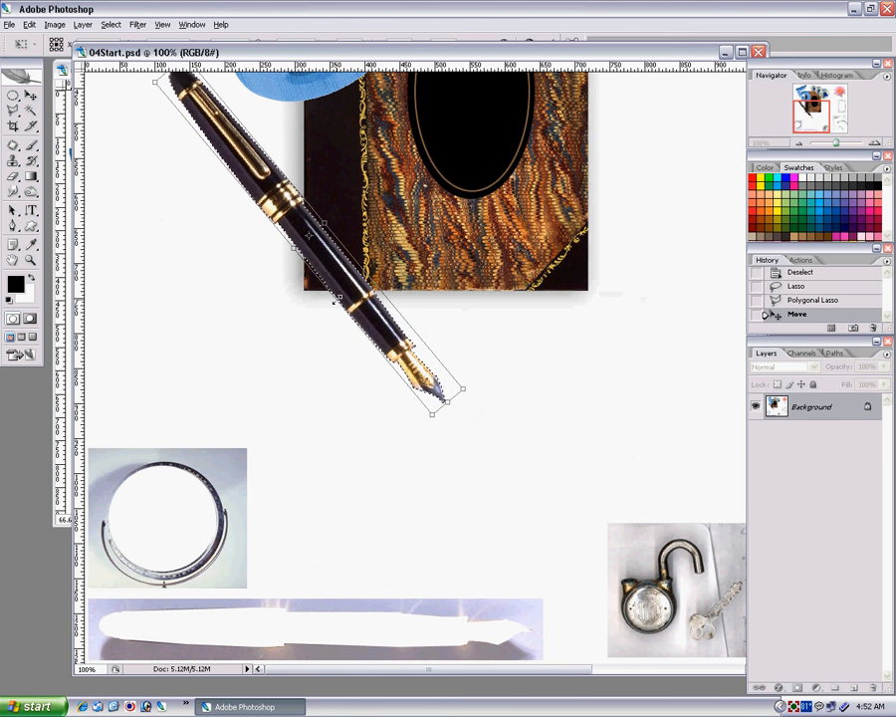
key(ctrl+0)
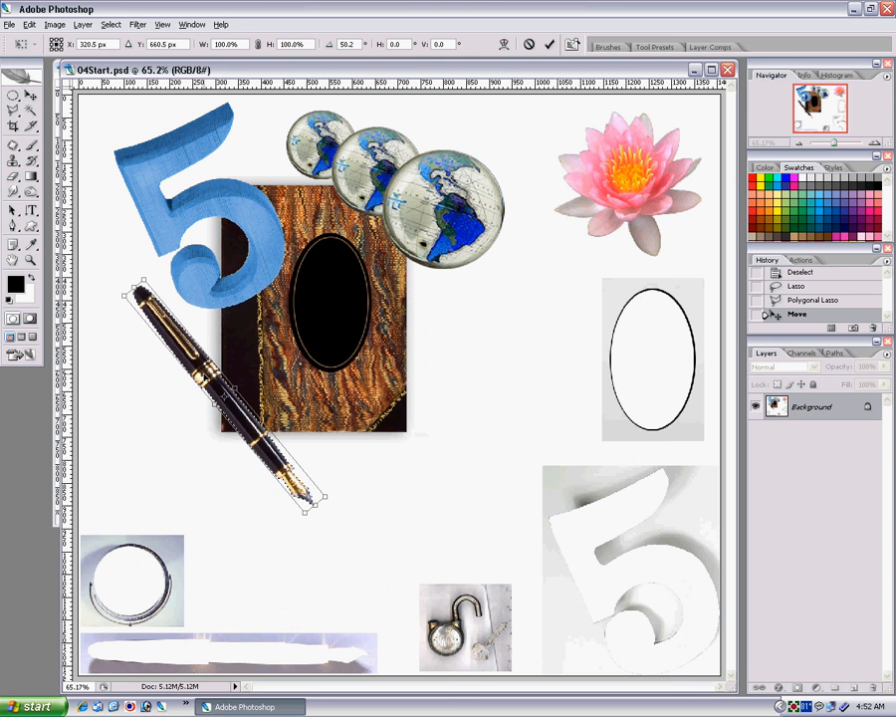
drag(215, 387, 229, 399)
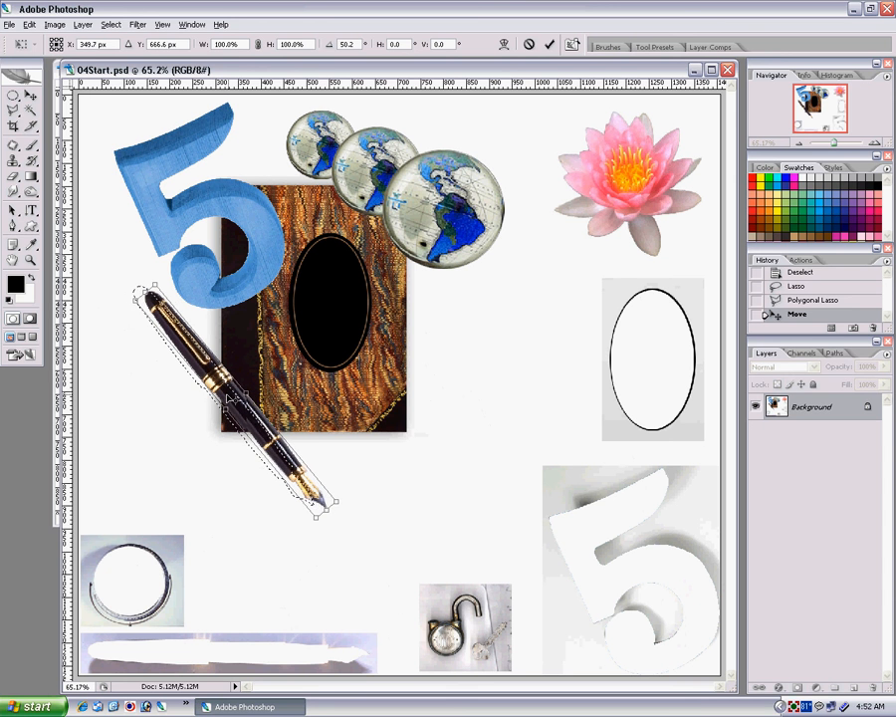
drag(310, 526, 321, 523)
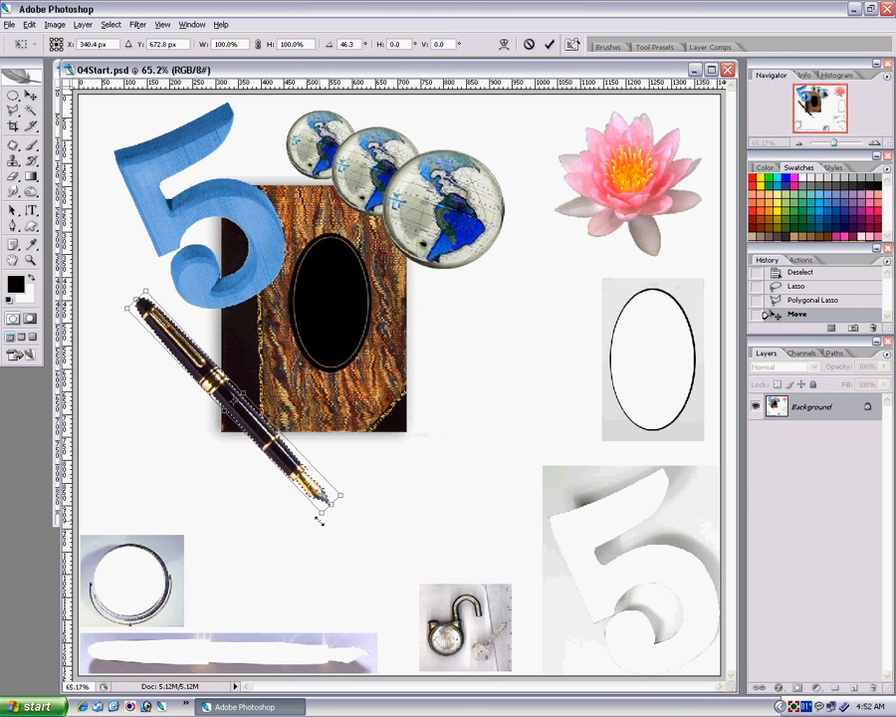
key(Return)
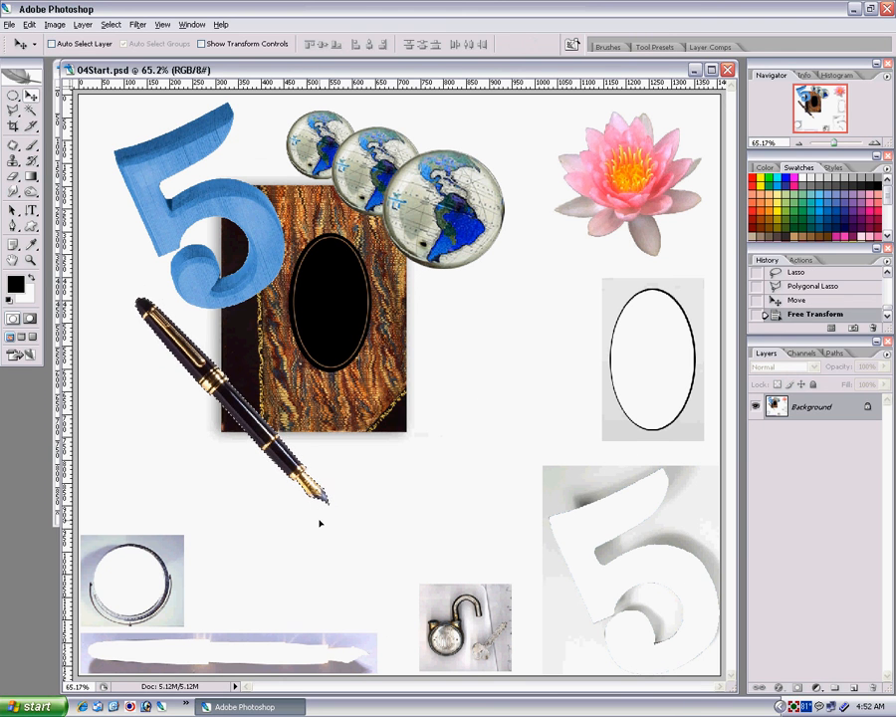
Nudge the rotated pen slightly right and down into its final place across the book corner, and deselect it.
key(Down)
key(Right)
key(Right)
key(Right)
key(Right)
key(Right)
key(Right)
key(Right)
key(Right)
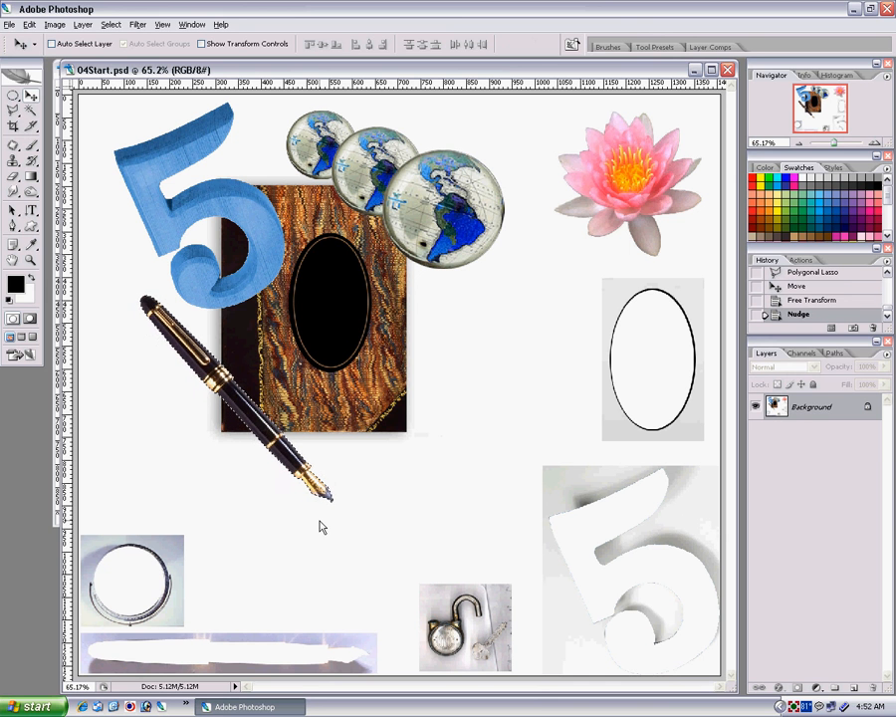
key(Right)
key(Right)
key(Right)
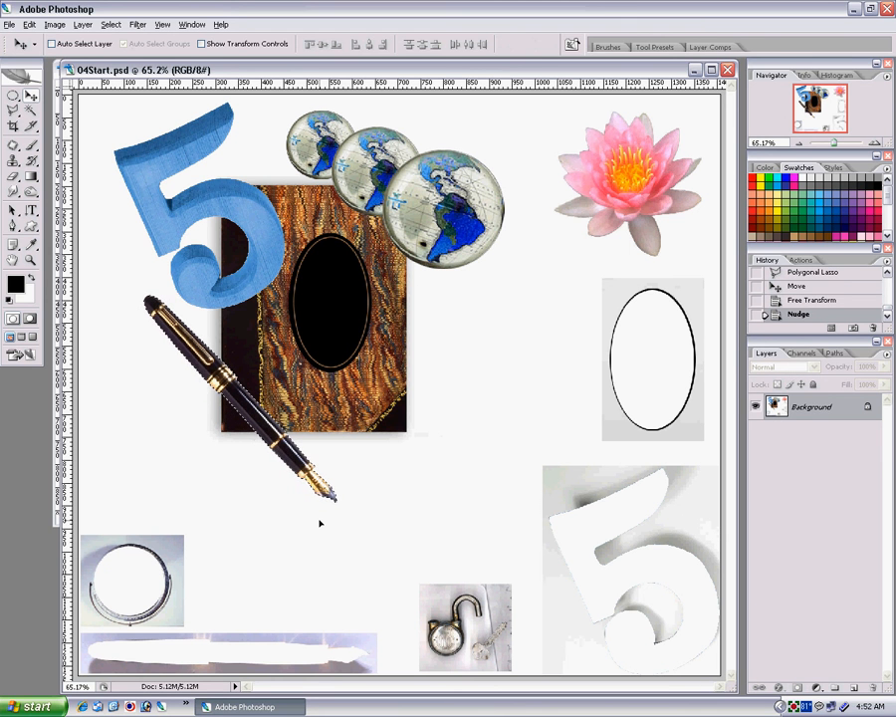
key(Down)
key(Down)
key(Down)
key(Down)
key(Down)
key(Down)
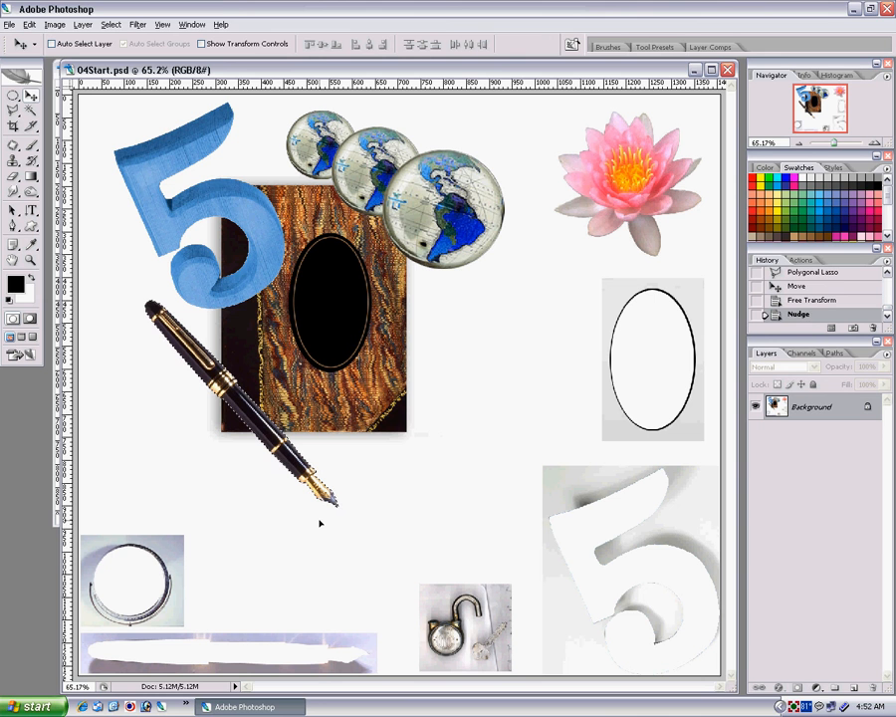
key(ctrl+d)
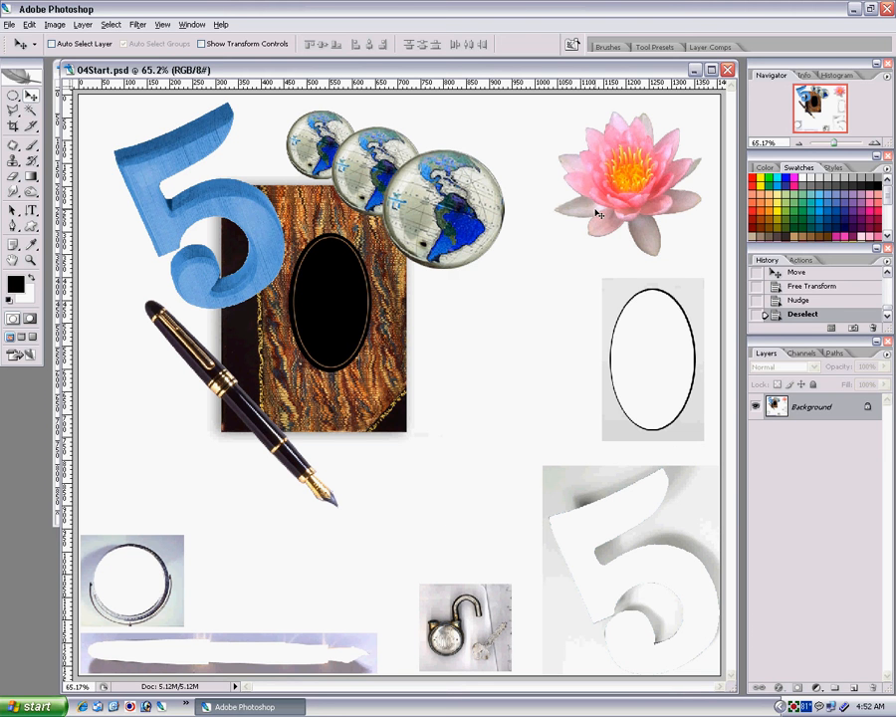
Trace the padlock's body and open shackle with the Magnetic Lasso tool, removing stray anchor points and closing the selection at its start.
click(30, 260)
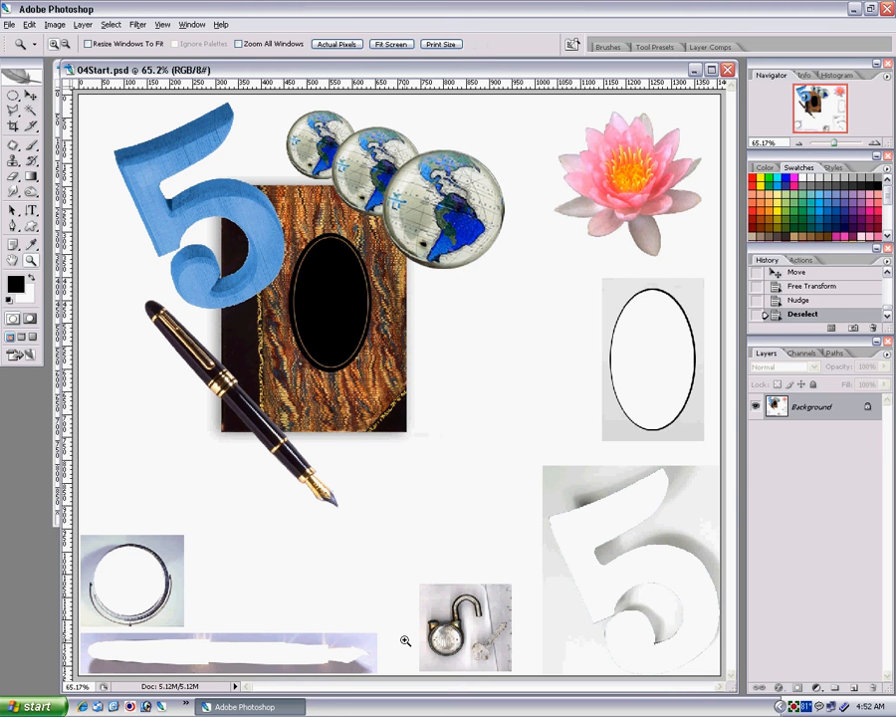
drag(422, 587, 500, 666)
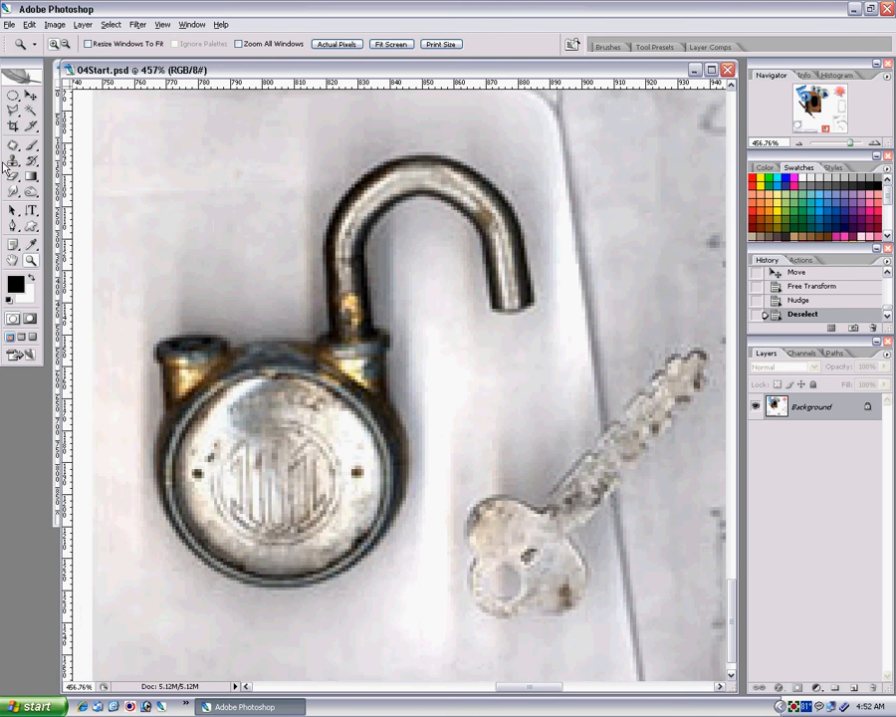
click(14, 110)
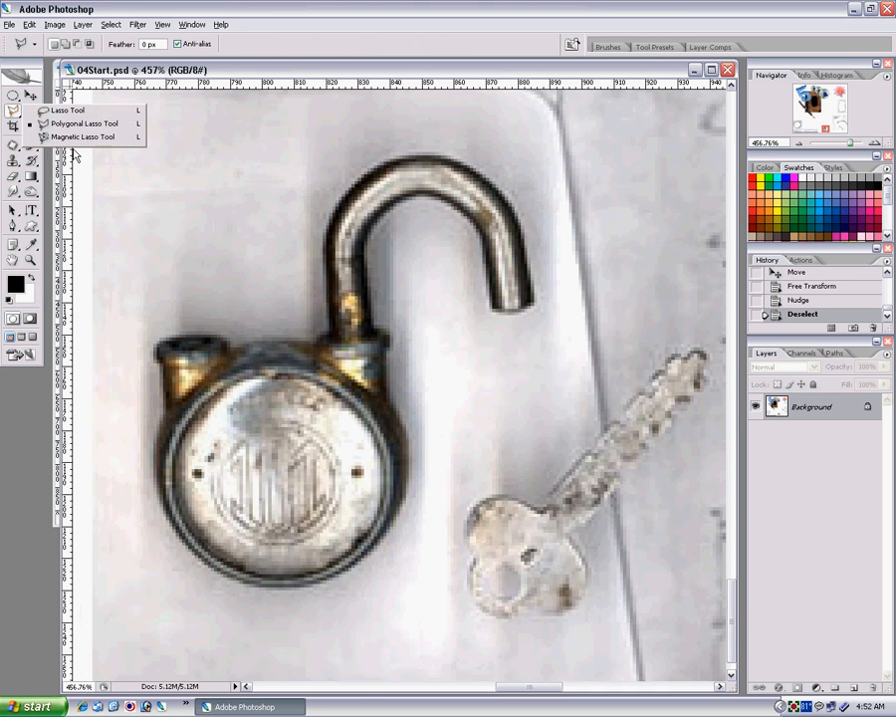
click(82, 136)
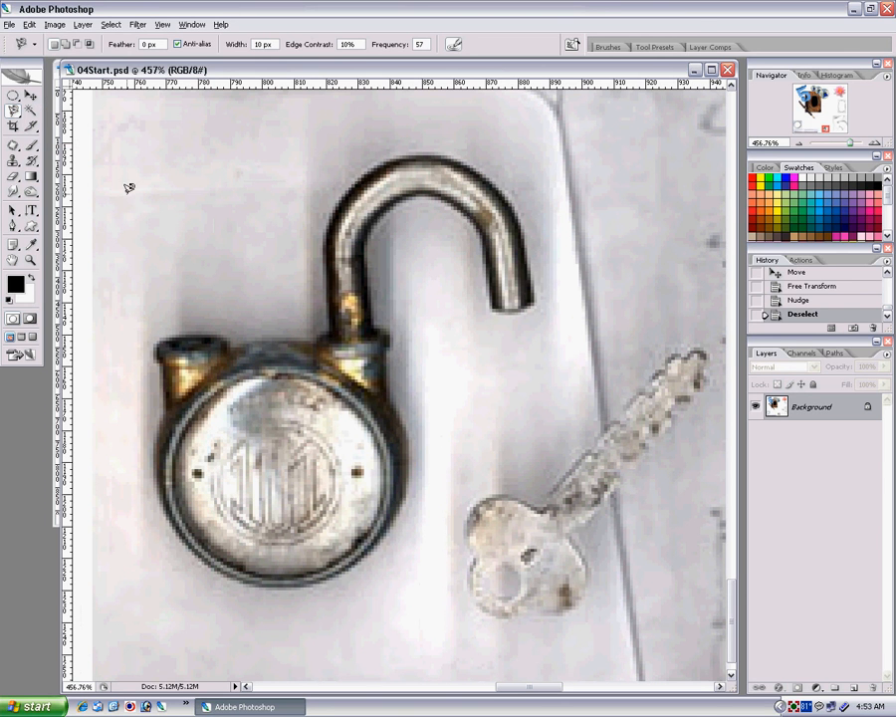
click(15, 112)
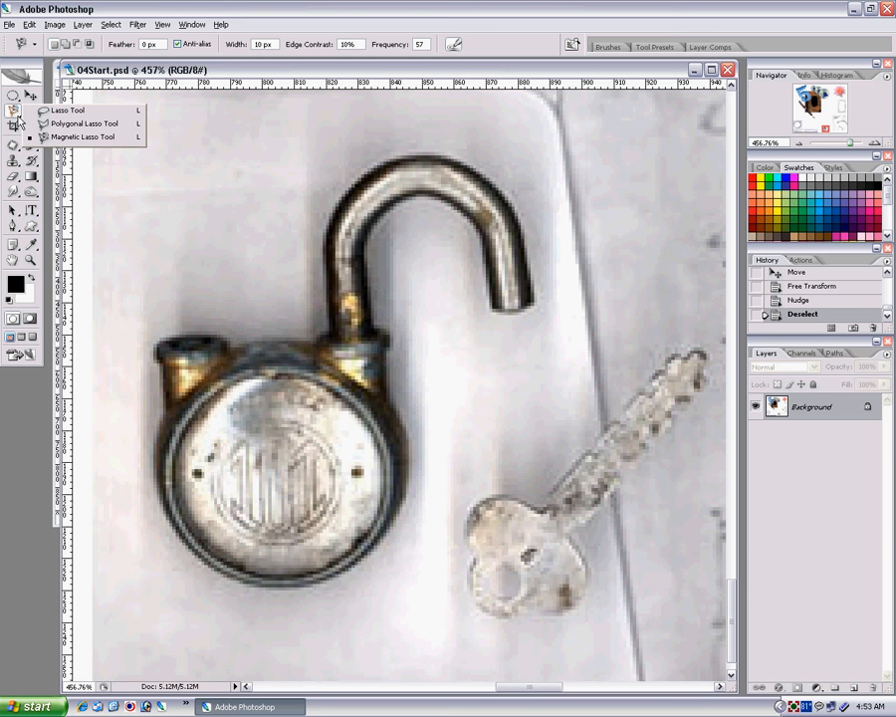
click(80, 136)
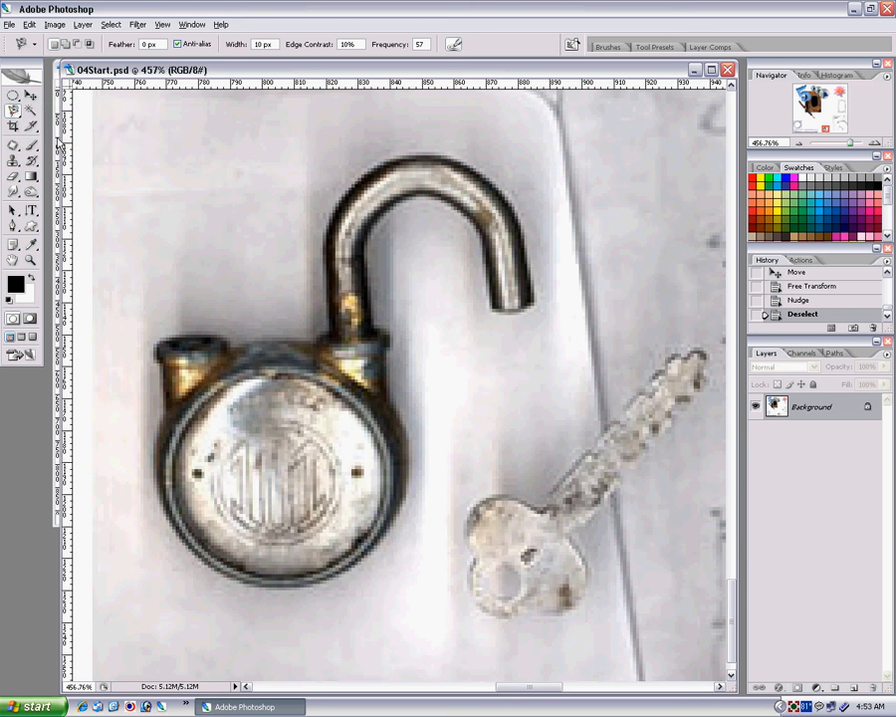
click(159, 341)
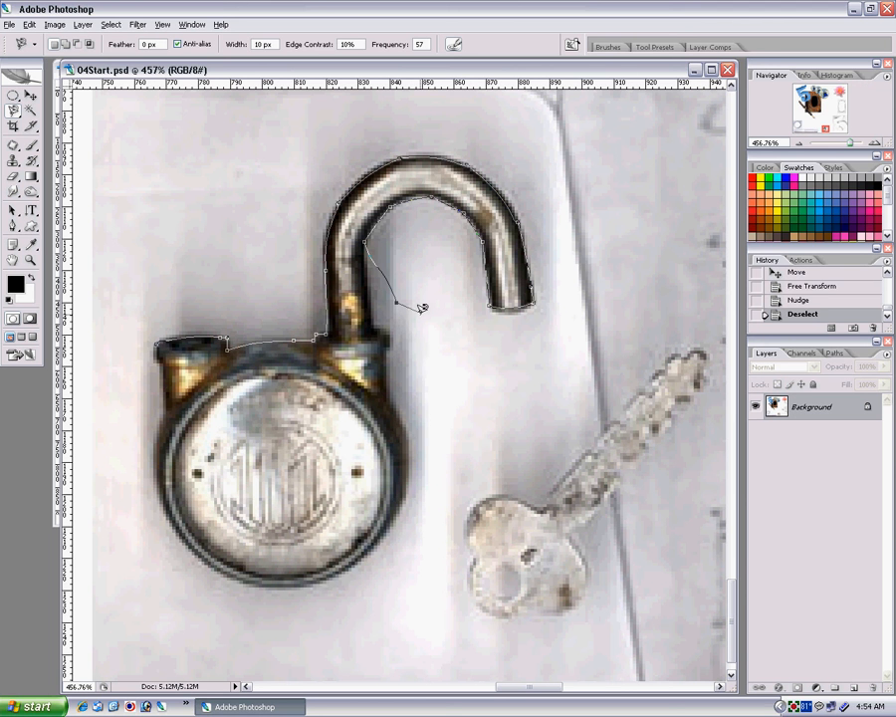
key(Delete)
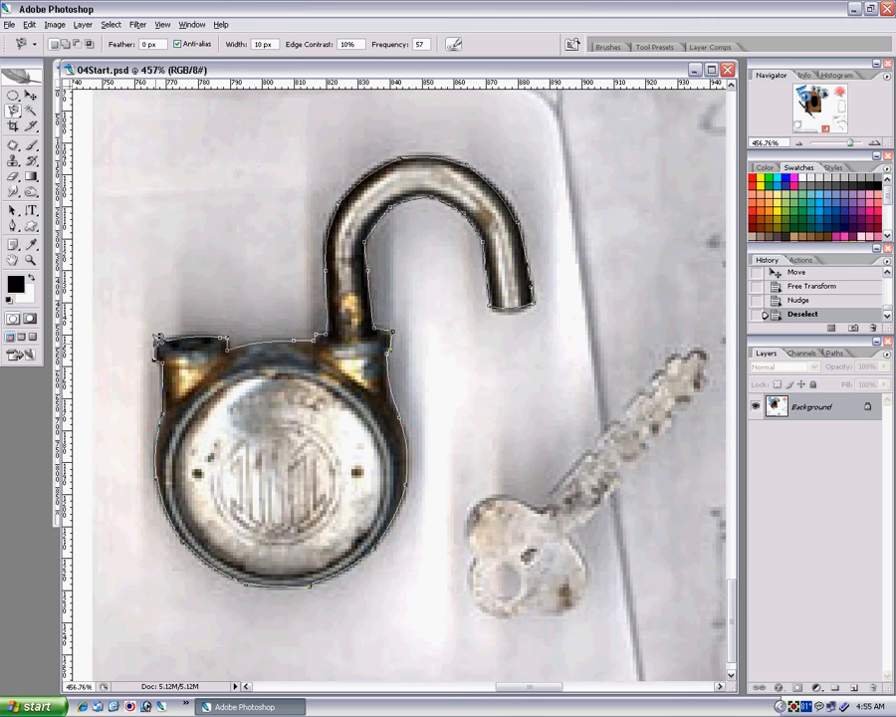
click(157, 338)
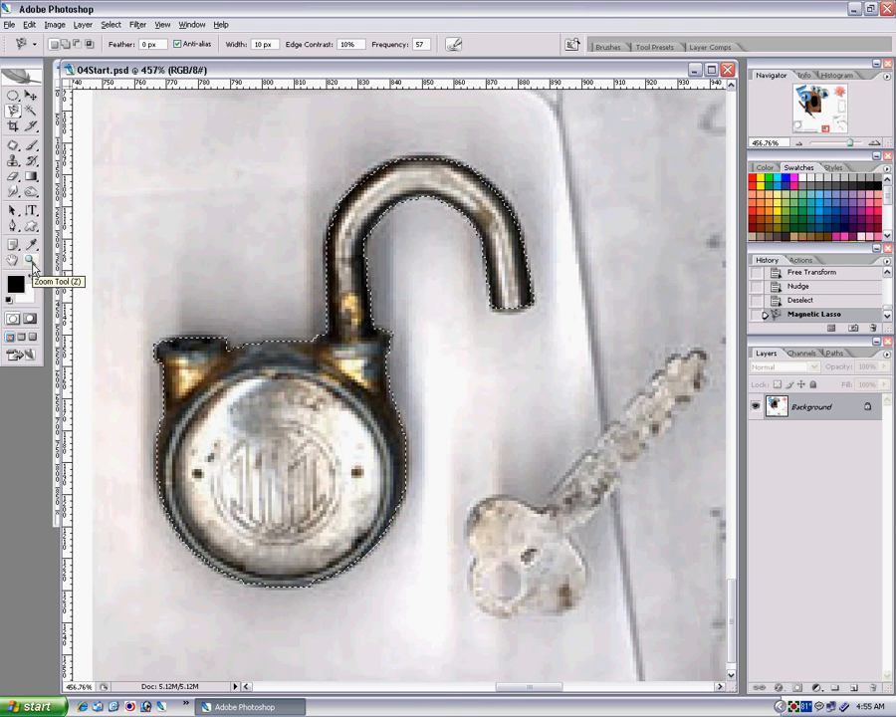
Move the selected padlock into the centre of the black oval on the book cover, and deselect it.
key(ctrl+0)
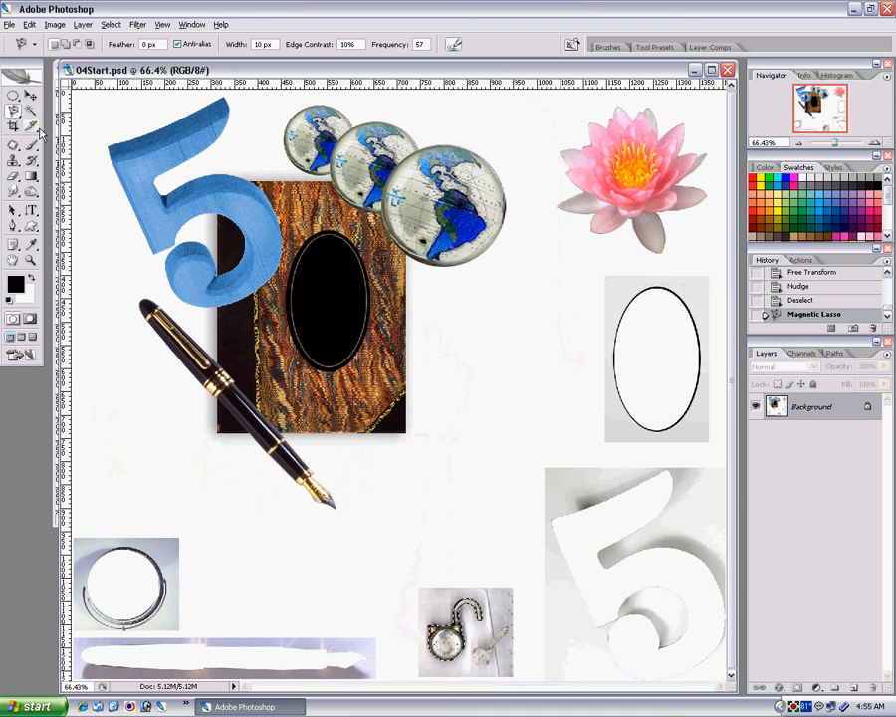
click(32, 96)
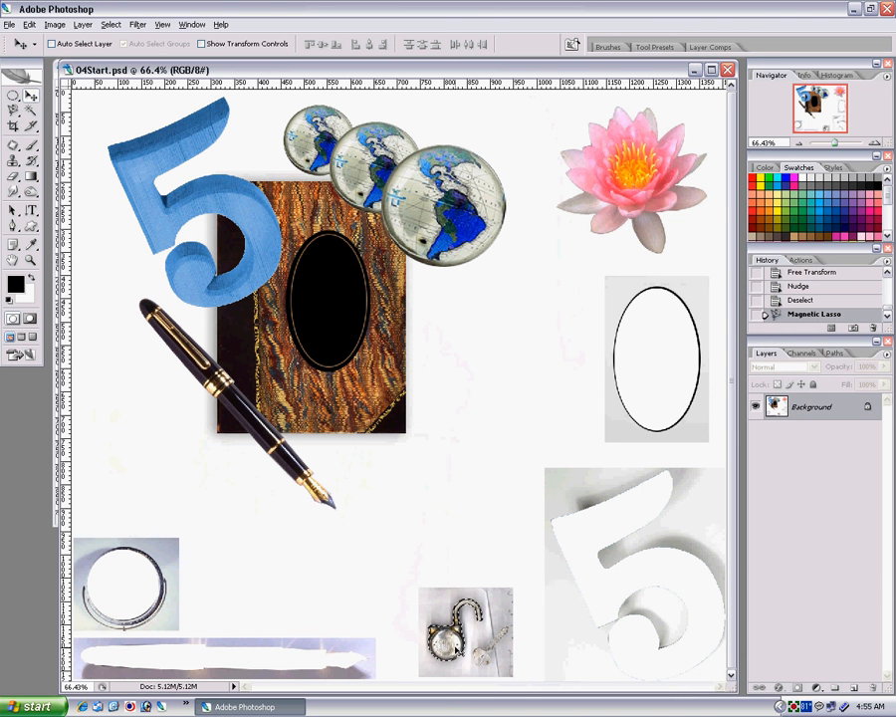
drag(455, 650, 332, 320)
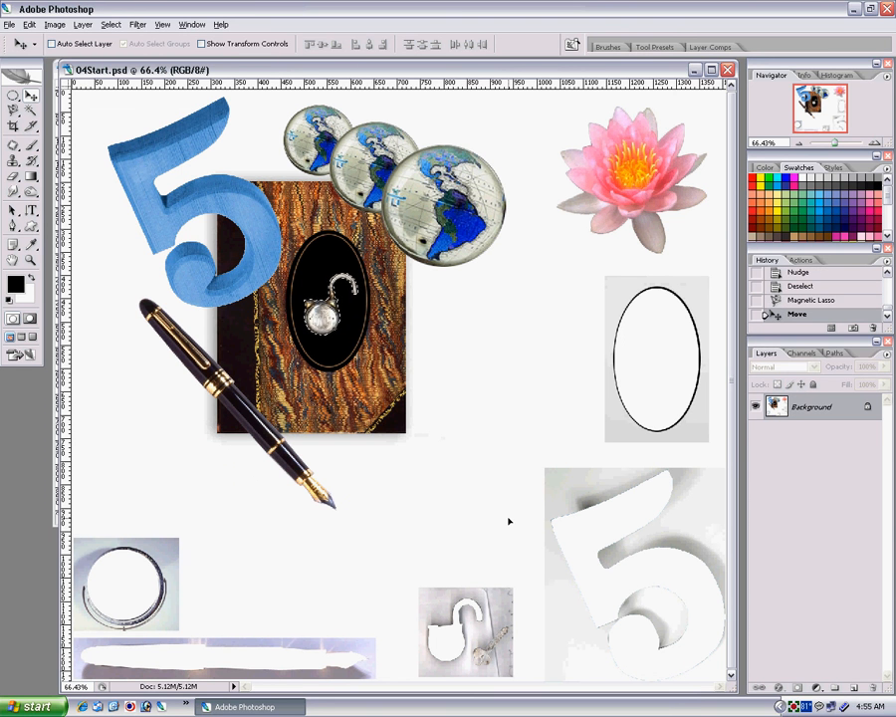
mouse_move(325, 323)
mouse_down()
mouse_move(319, 304)
mouse_move(325, 311)
mouse_up()
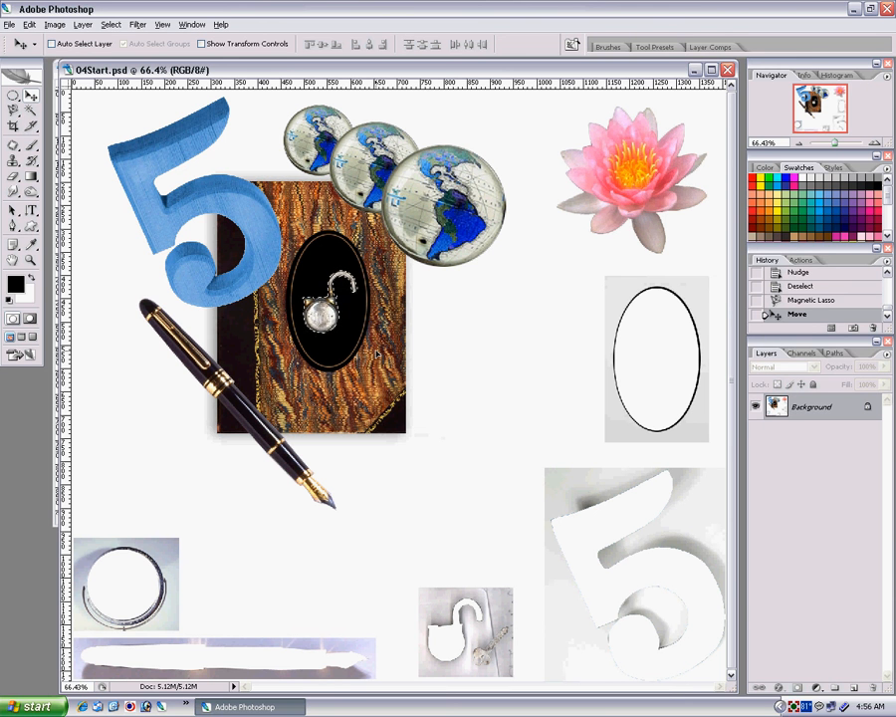
key(ctrl+d)
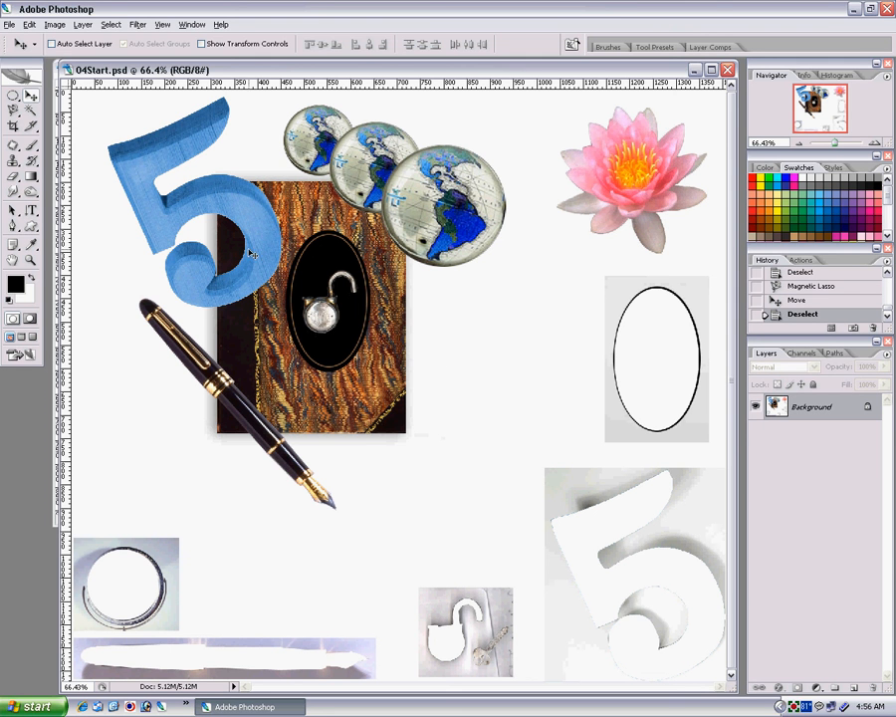
Try selecting the water lily by subtracting the background from a rectangular marquee with the Magic Wand at tolerance 70, and deselect it.
drag(15, 97, 79, 96)
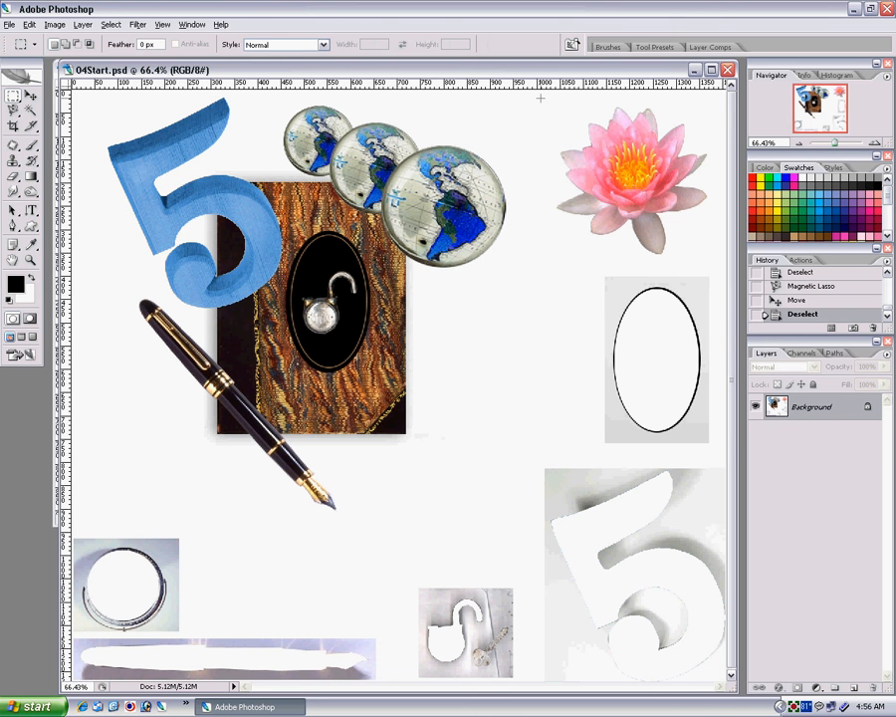
drag(540, 96, 723, 270)
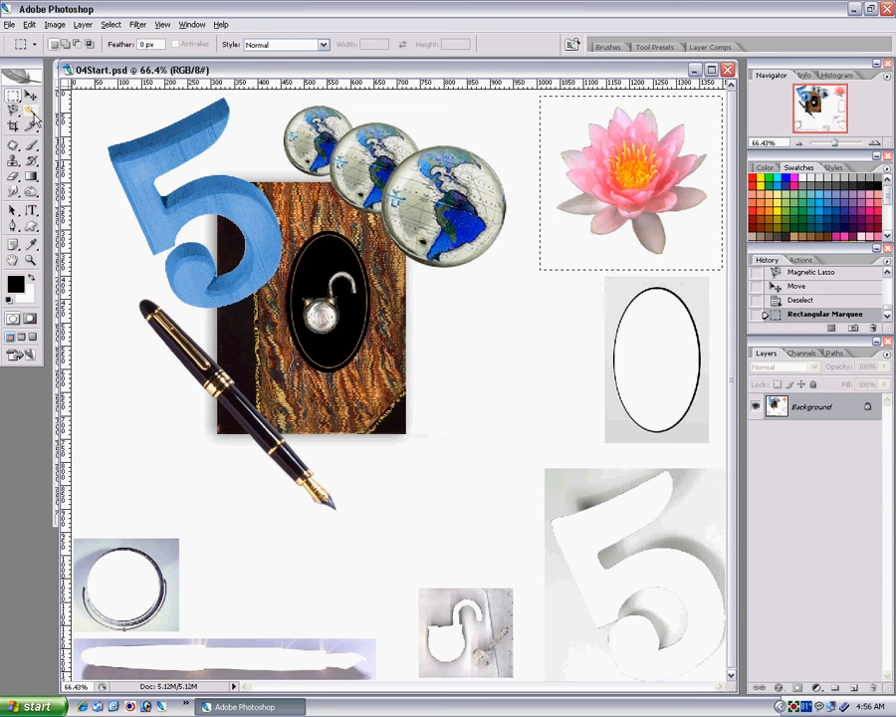
key(w)
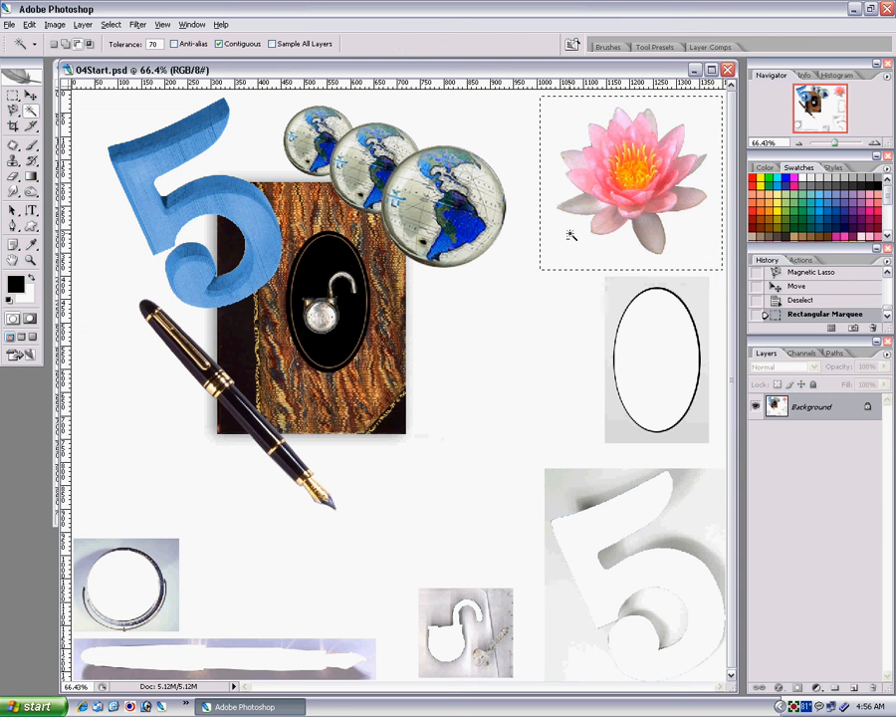
click(571, 235)
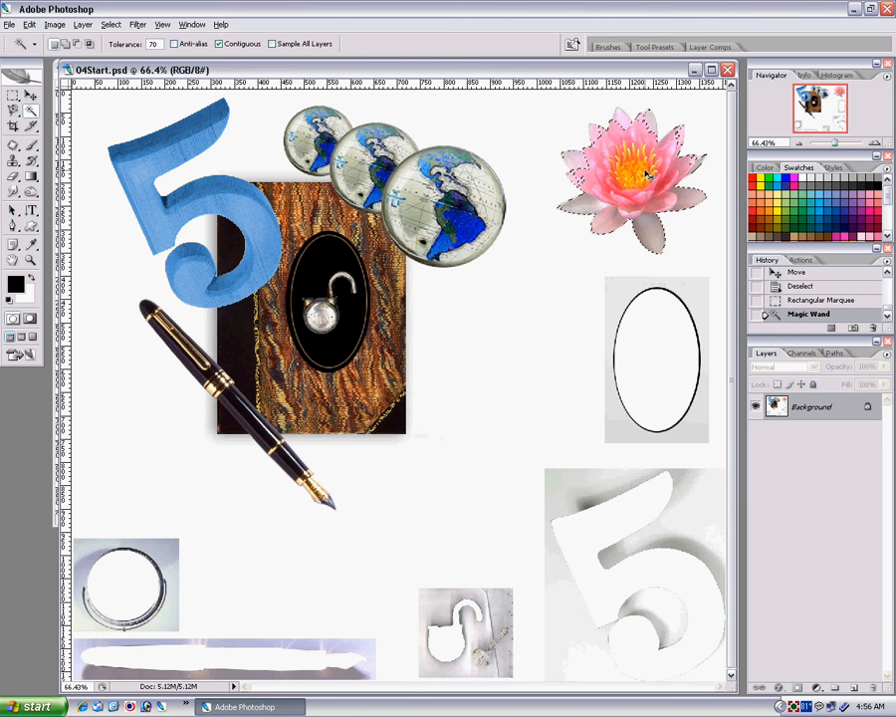
key(ctrl+d)
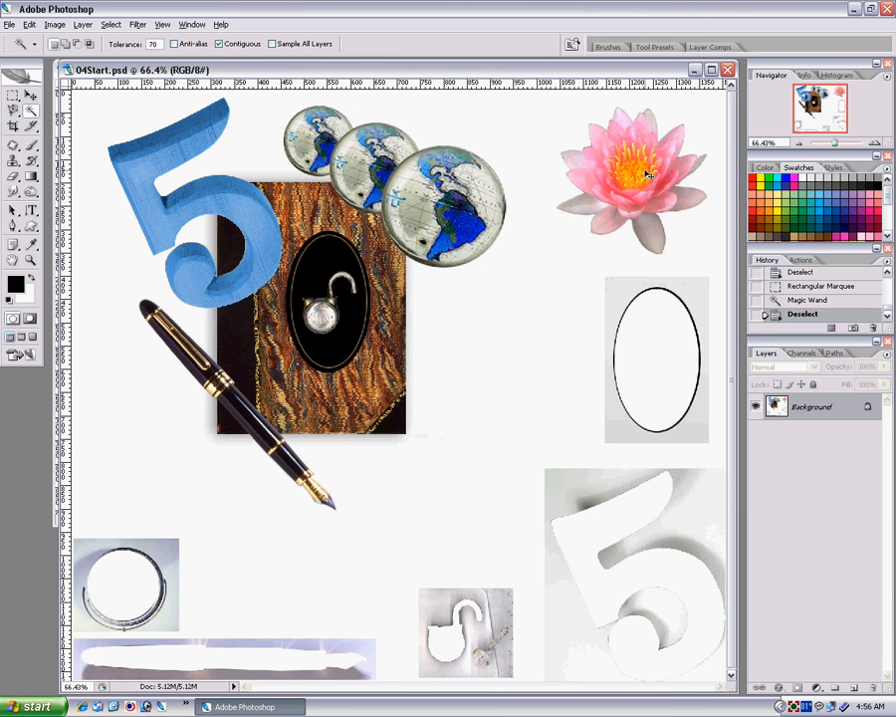
Set the Magic Wand tolerance to 32 and select the water lily by subtracting the background from a rectangular marquee drawn around it.
double_click(157, 45)
text(32)
click(13, 95)
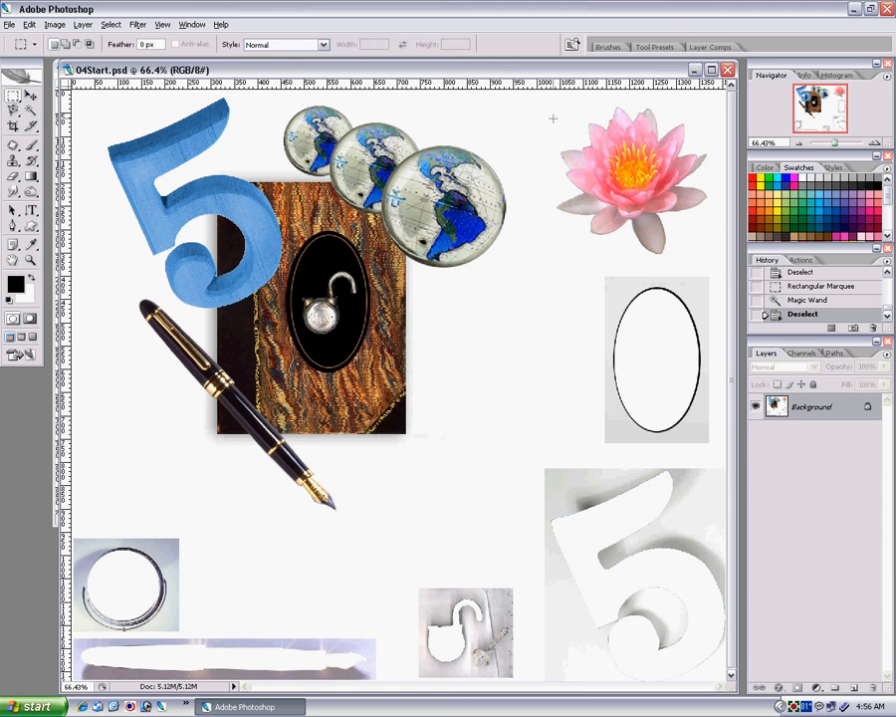
drag(539, 100, 717, 265)
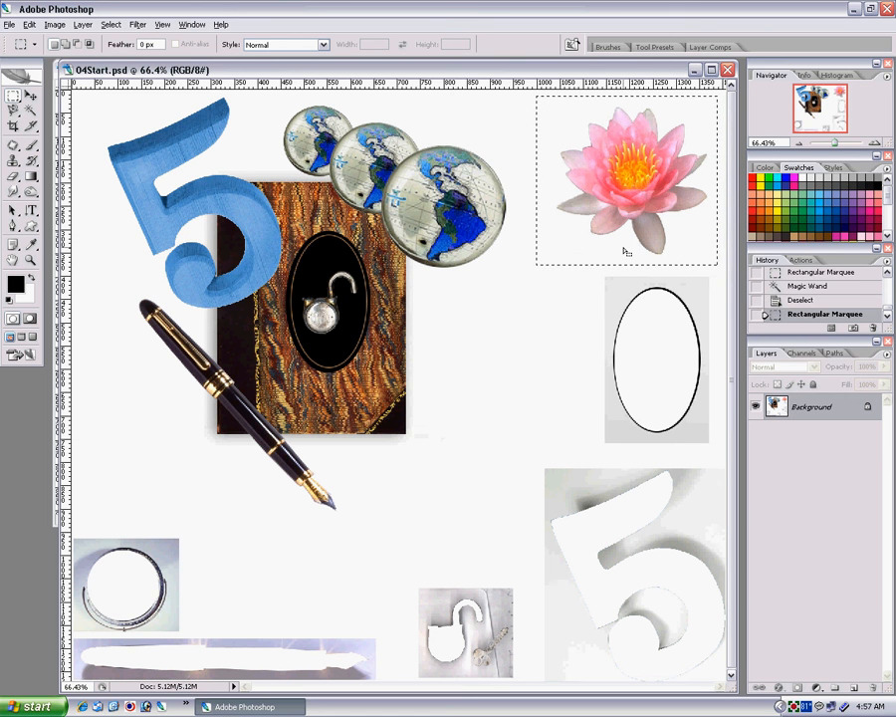
click(30, 112)
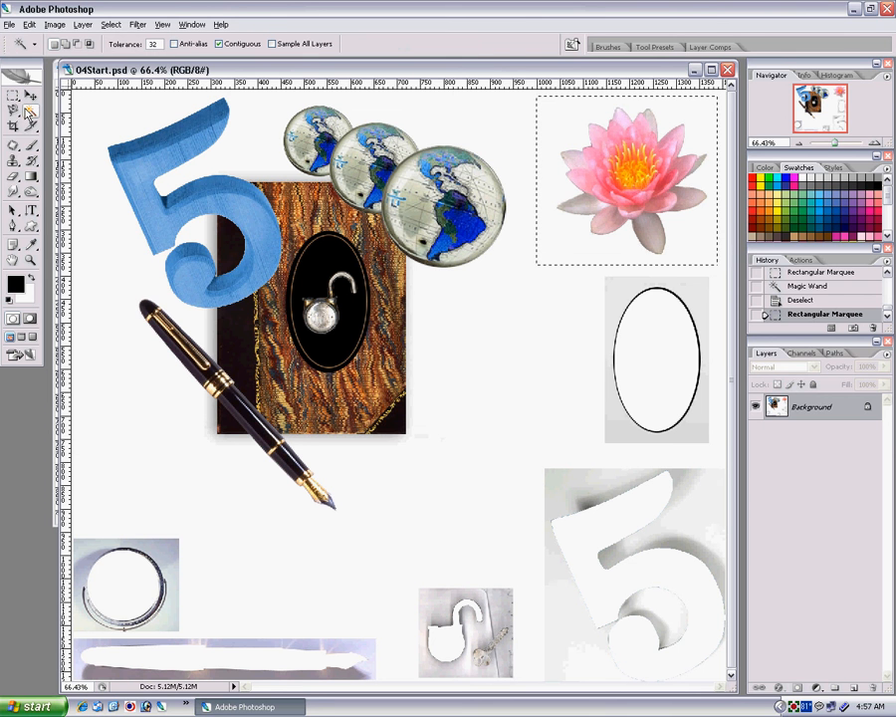
alt+click(573, 237)
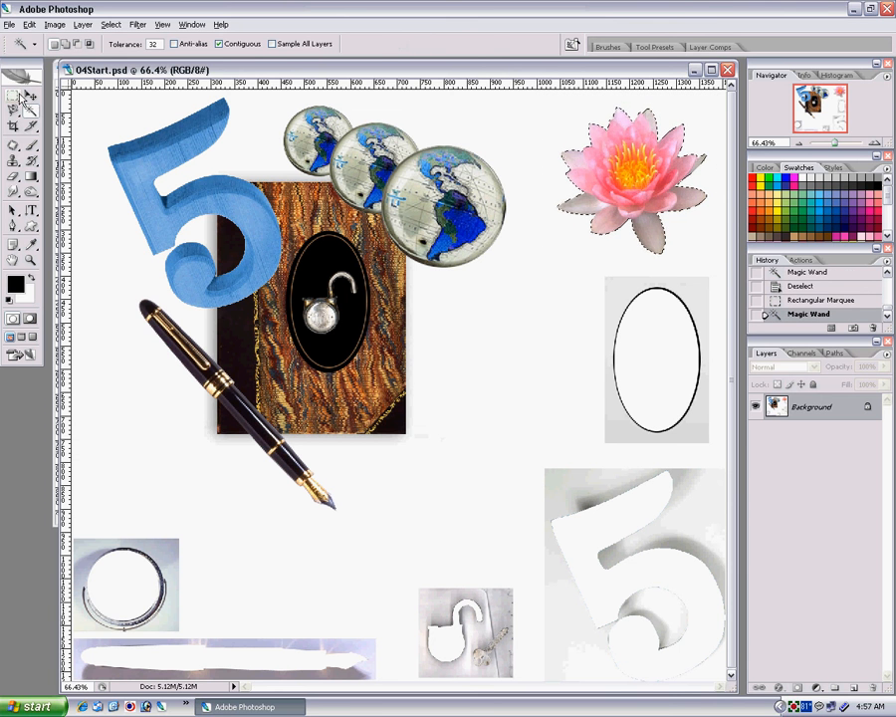
Move the selected water lily onto the book's lower-right corner and deselect it.
key(v)
drag(630, 202, 392, 438)
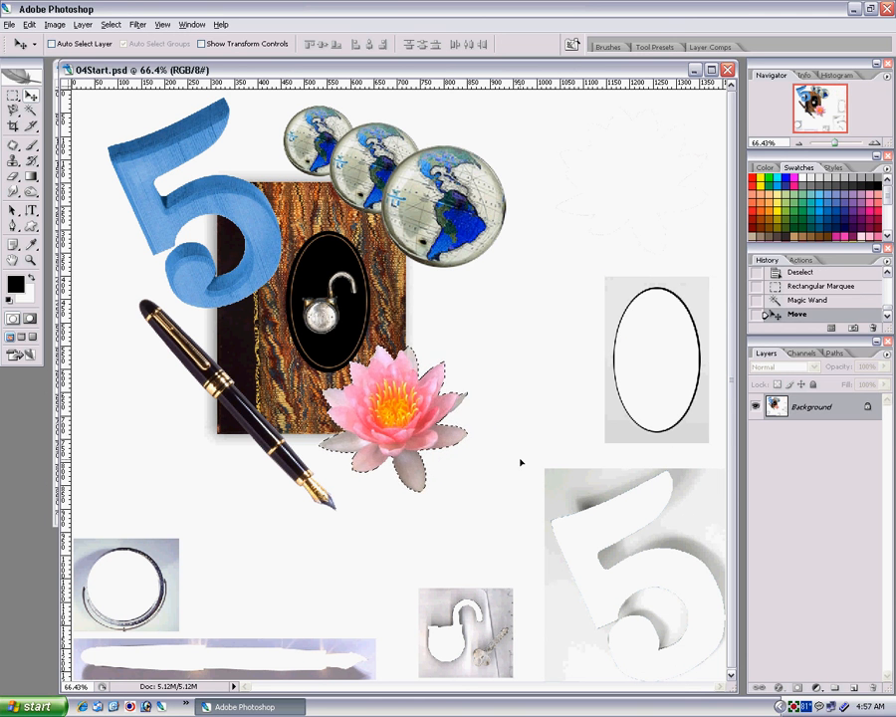
key(ctrl+d)
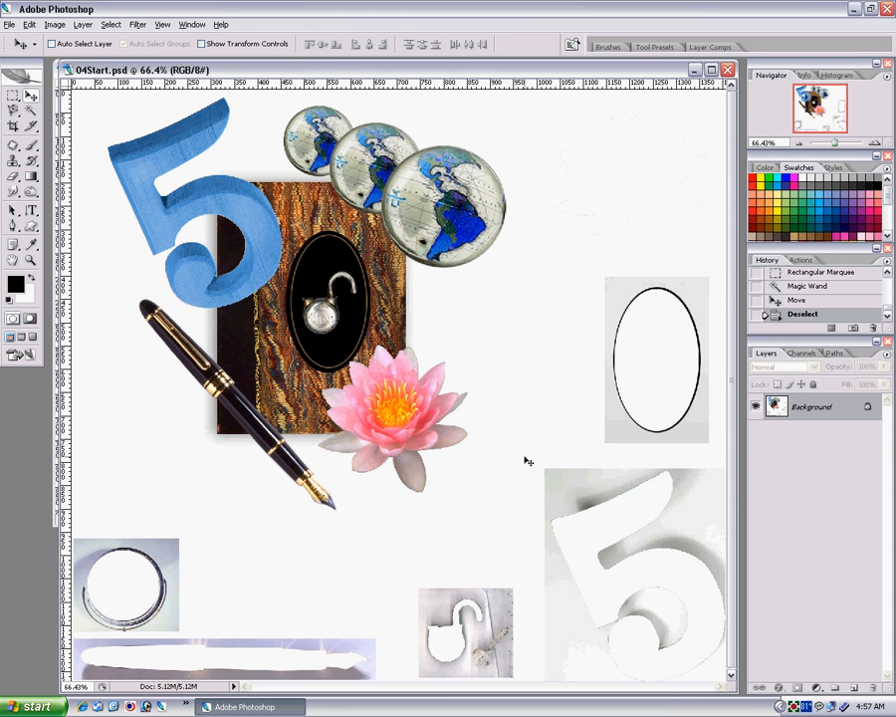
Compare the collage with 04End.psd, try a crop with narrow margins around the assembled objects, and revert the crop.
drag(323, 70, 588, 163)
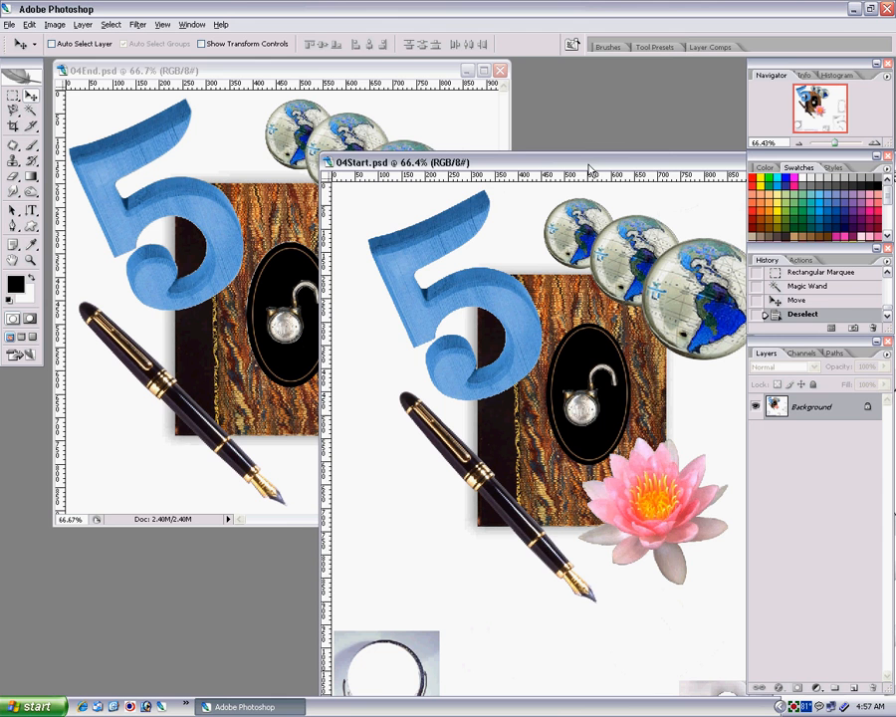
drag(598, 170, 345, 89)
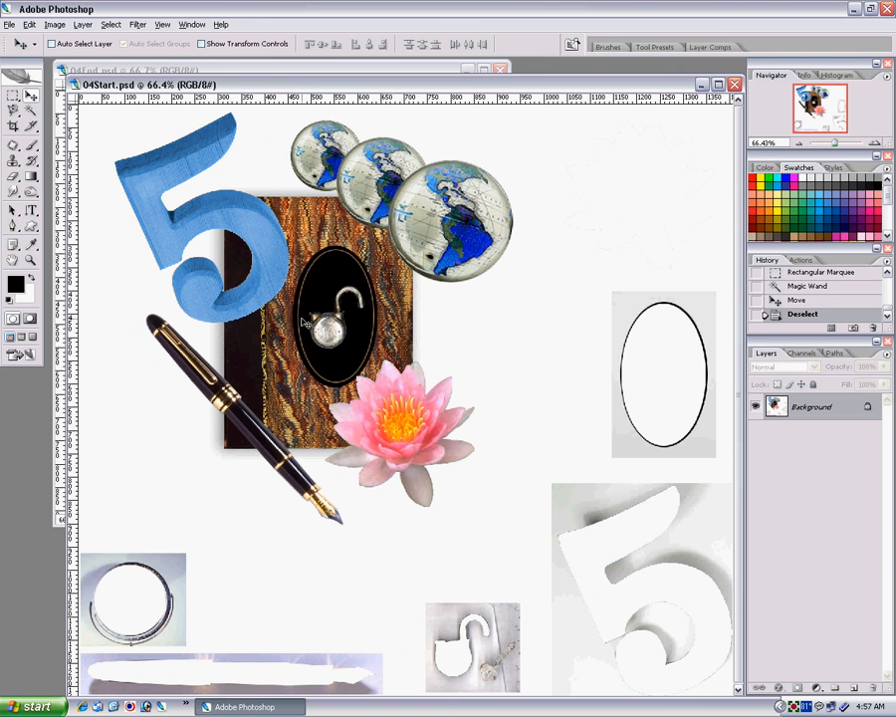
click(12, 127)
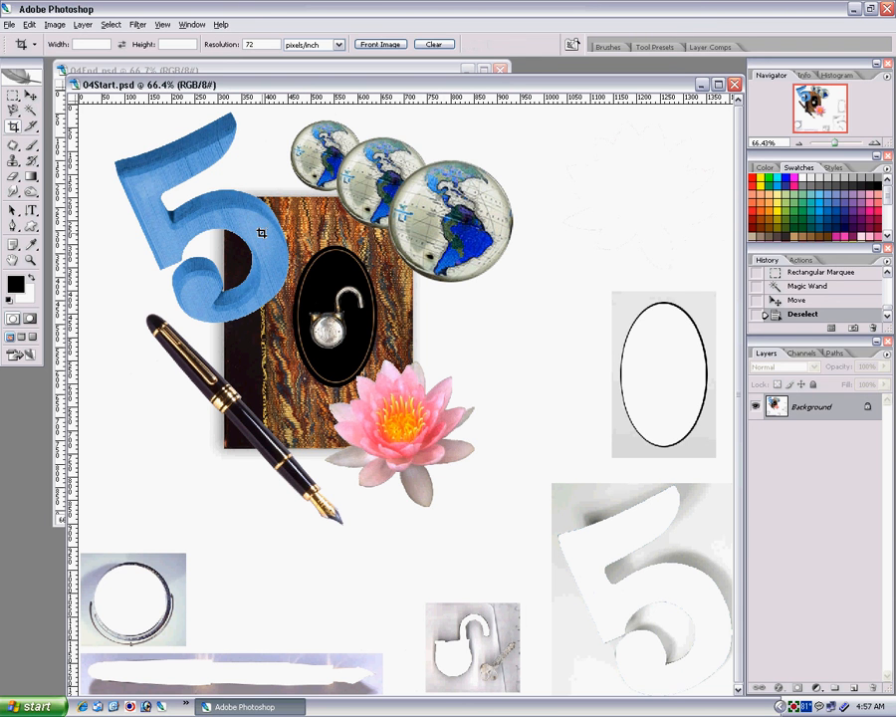
key(ctrl+0)
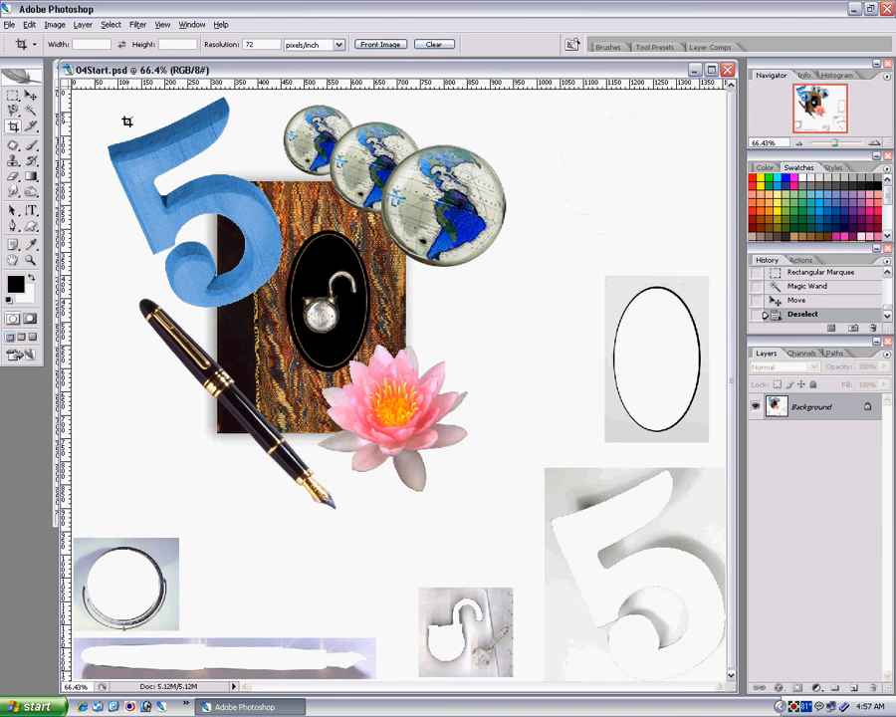
drag(89, 97, 596, 564)
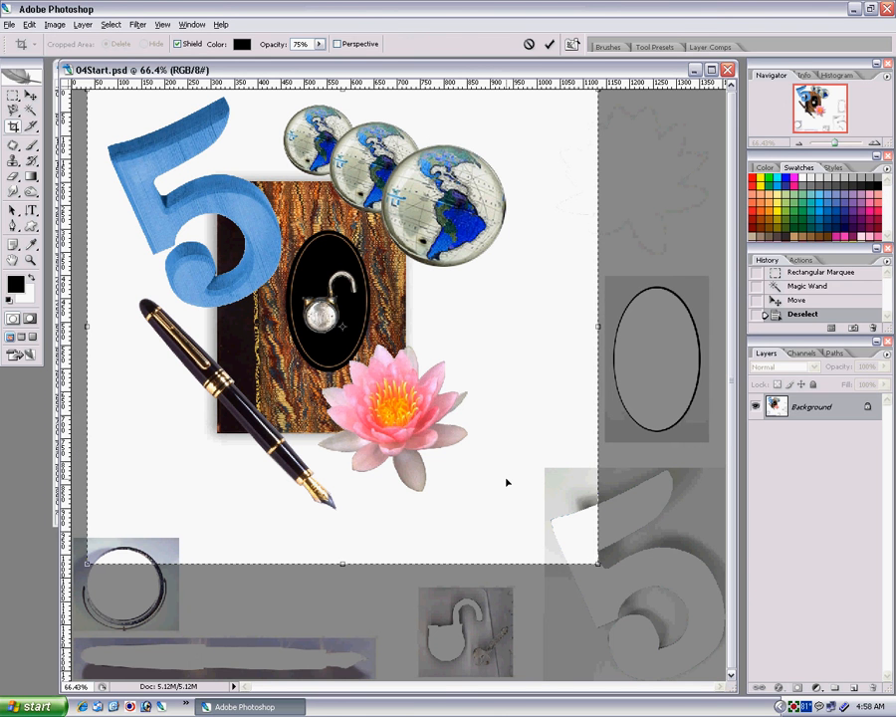
key(Return)
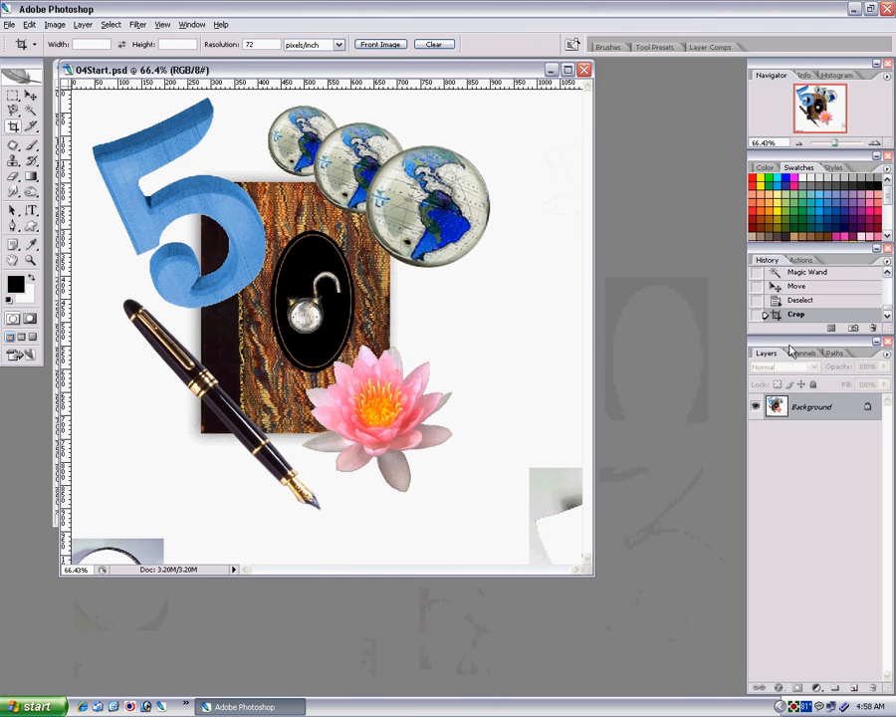
click(797, 301)
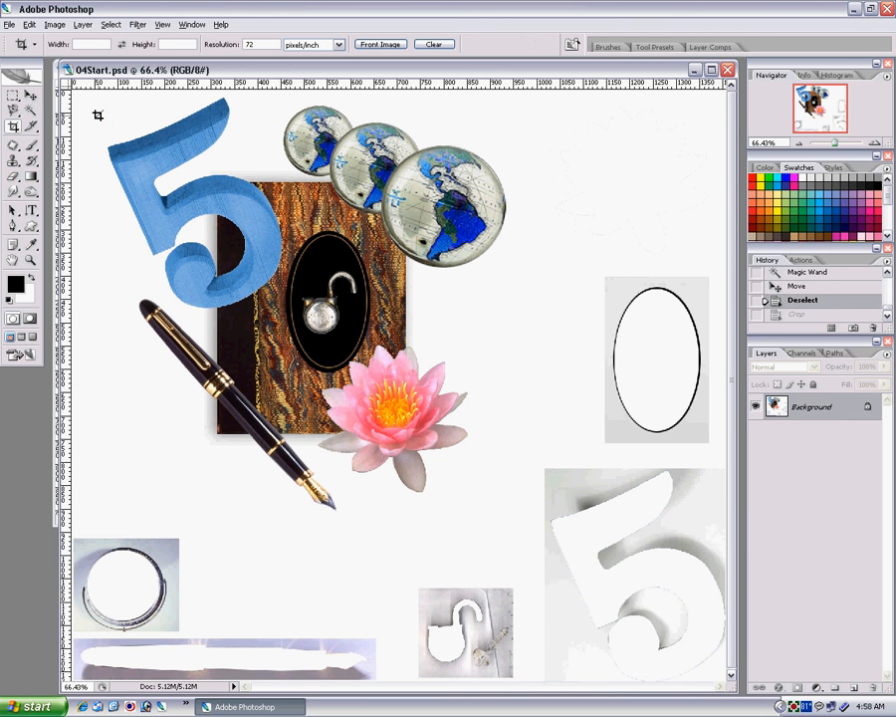
Try another crop extending to the image's left and top edges, and revert it to the uncropped image.
drag(88, 101, 590, 561)
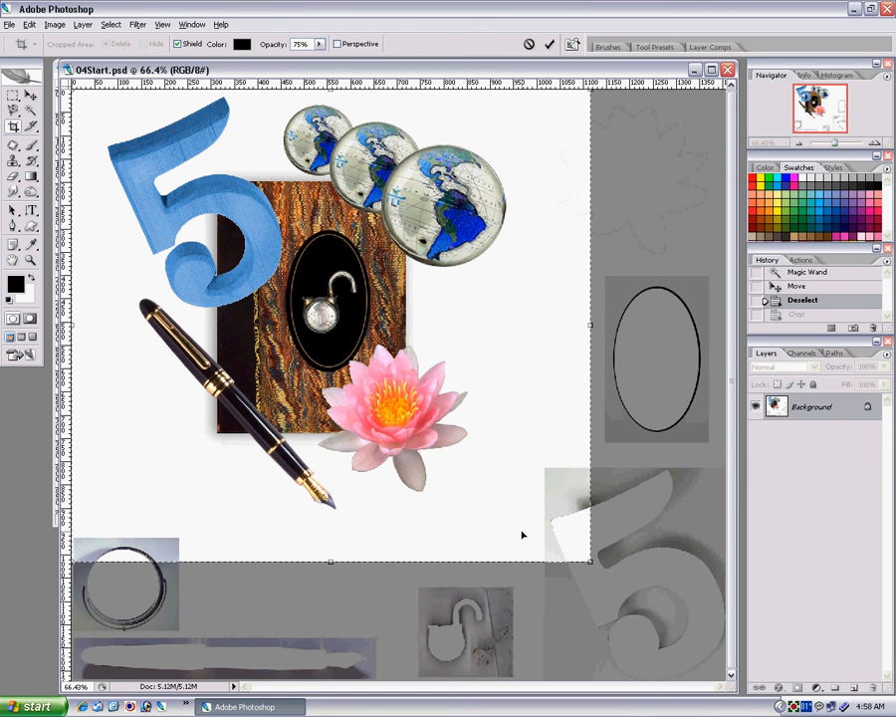
key(Return)
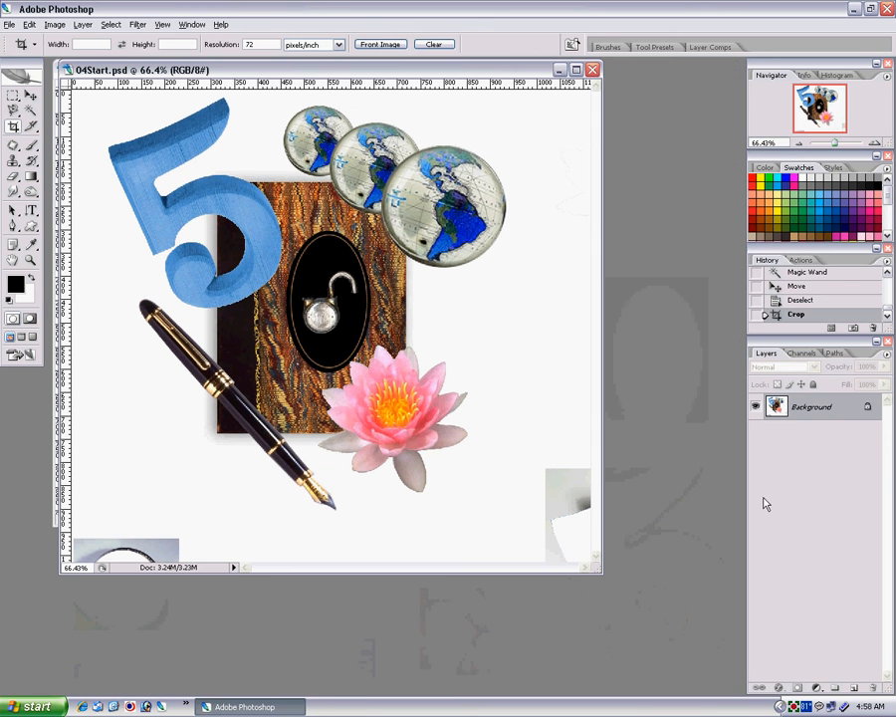
click(803, 300)
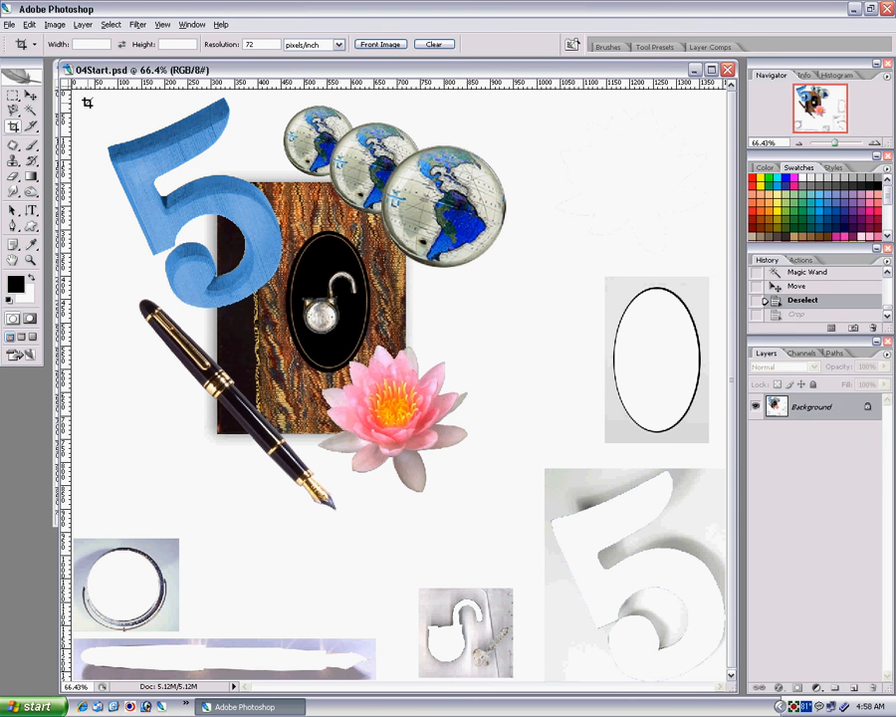
Crop the image around the assembled collage, pulling the right and bottom crop edges inward to exclude most leftover backgrounds.
drag(86, 102, 616, 548)
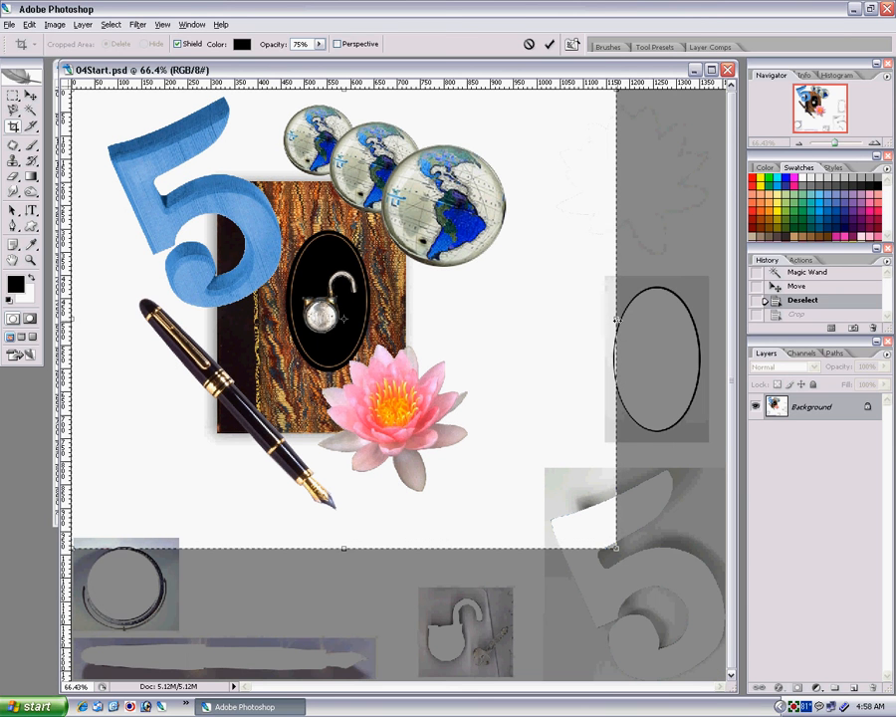
drag(616, 318, 577, 318)
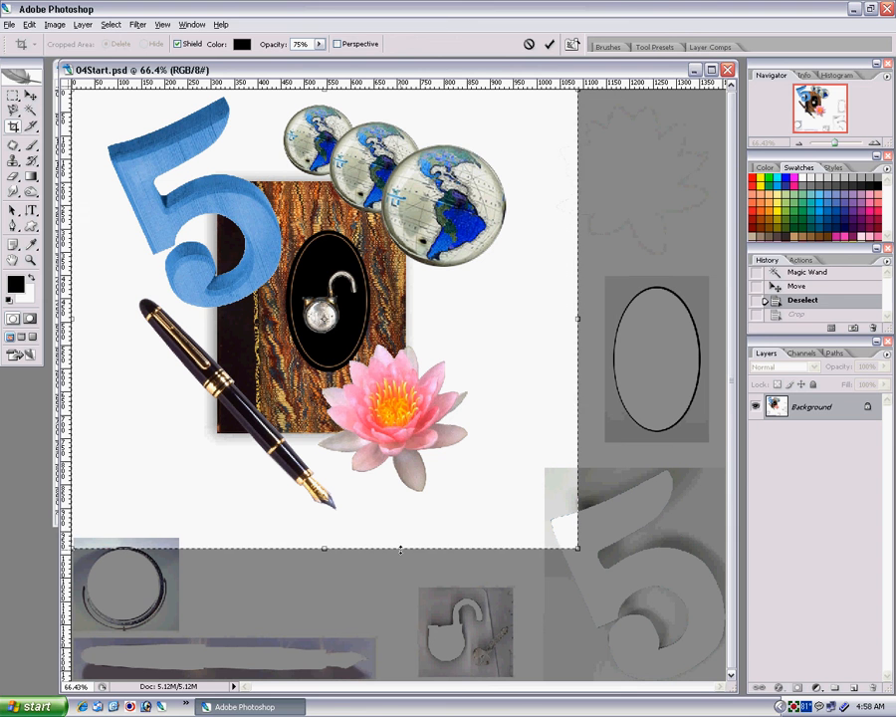
drag(321, 546, 323, 534)
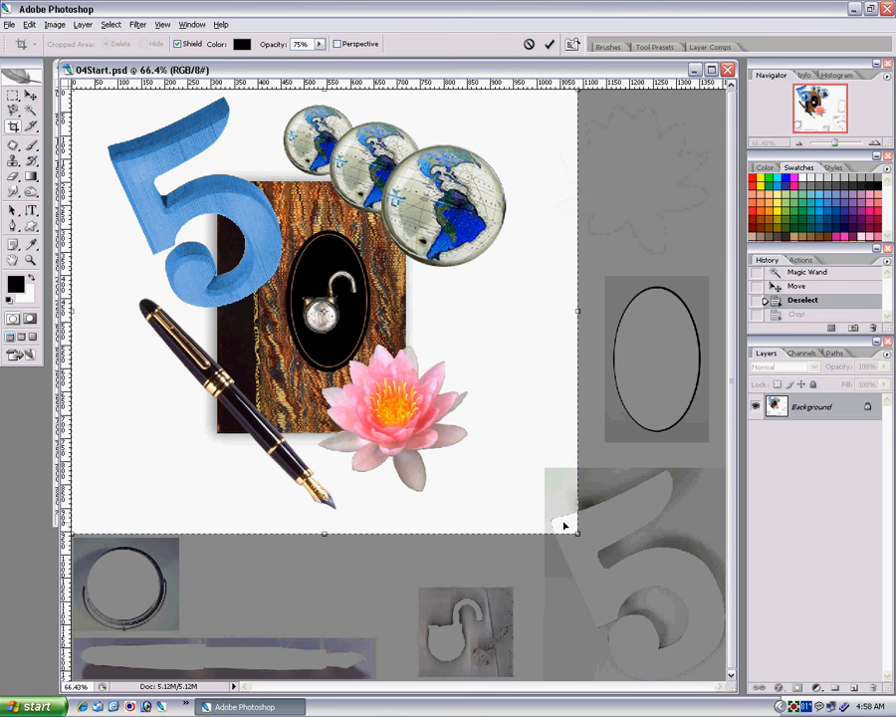
key(Return)
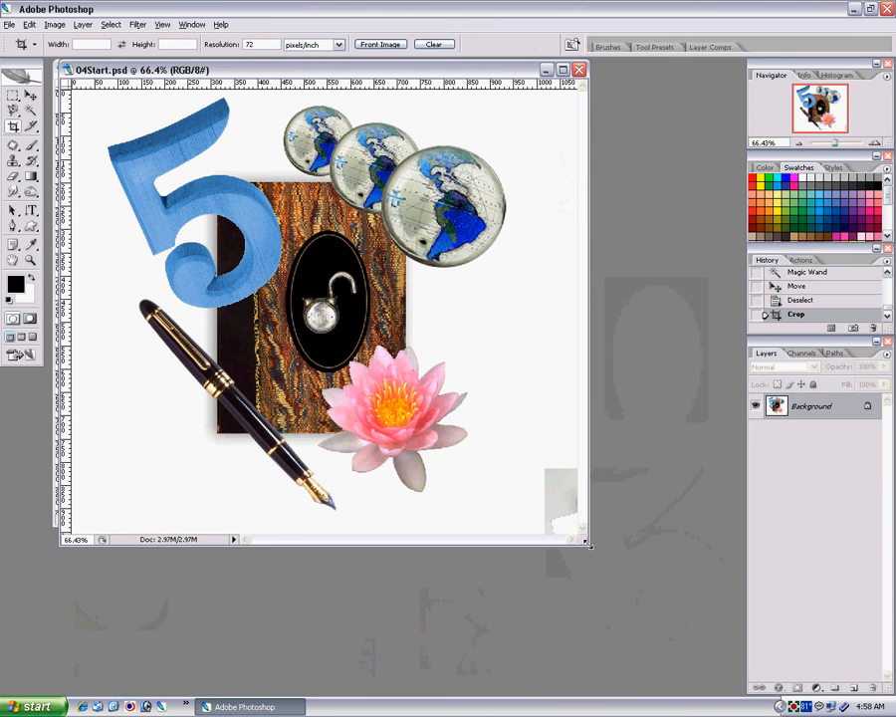
Select the leftover scrap in the image's lower-right corner with a rectangular marquee, try clearing it, and revert the clearing.
drag(589, 545, 688, 662)
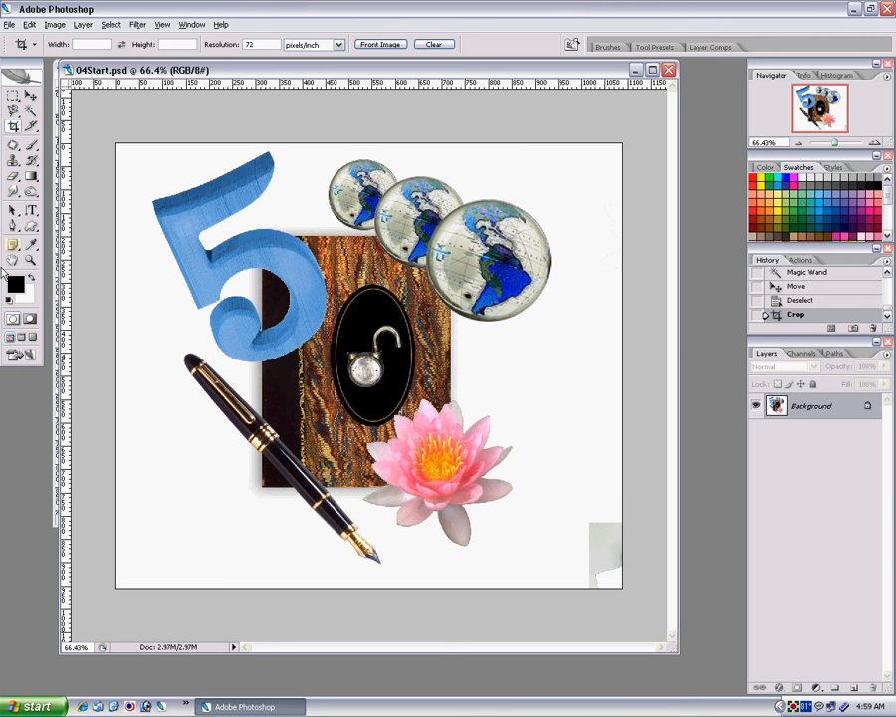
click(13, 95)
drag(566, 489, 627, 592)
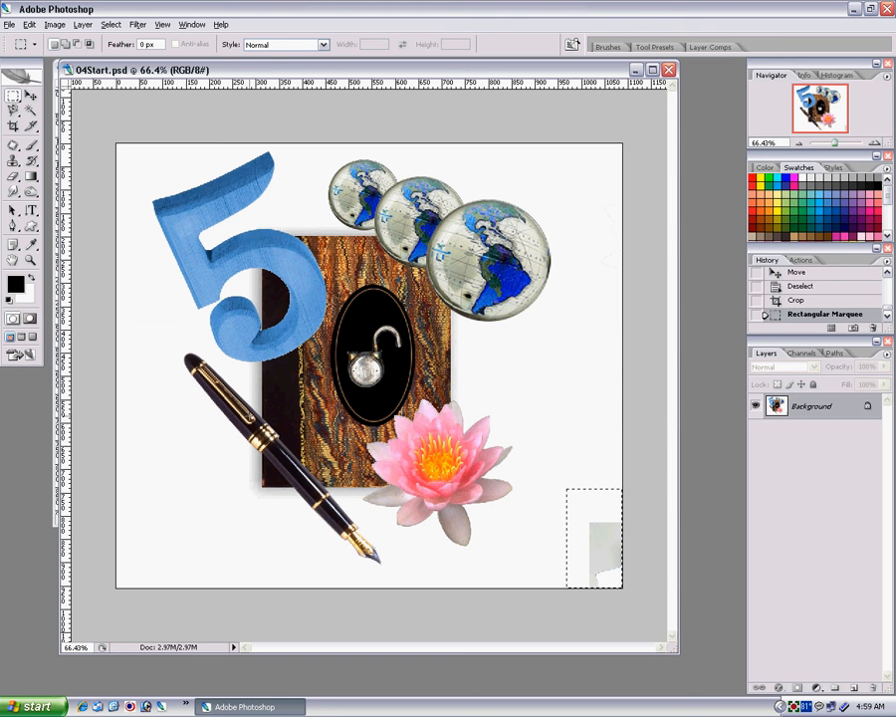
key(Delete)
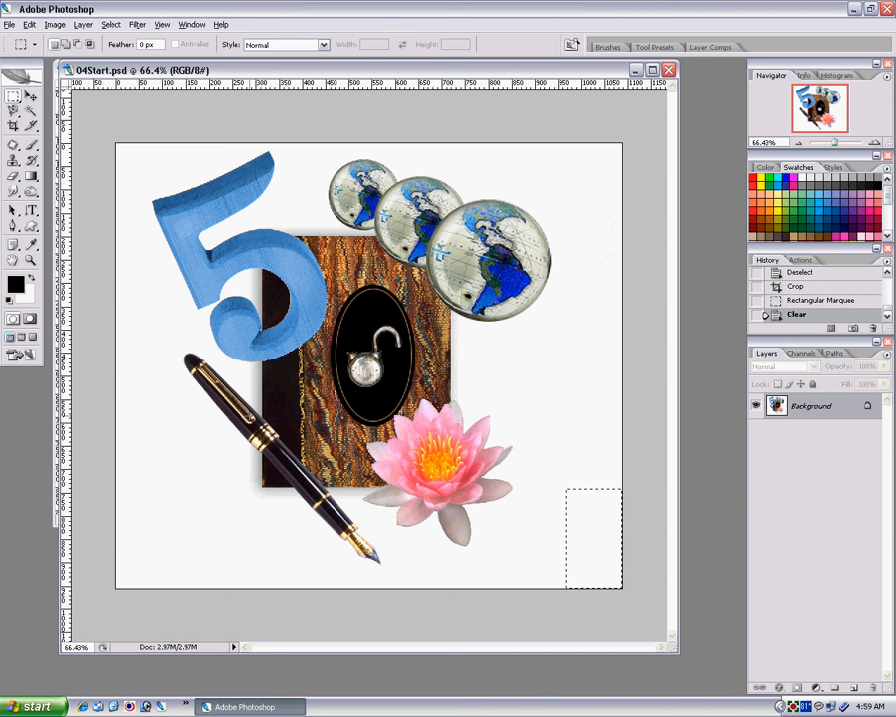
click(794, 303)
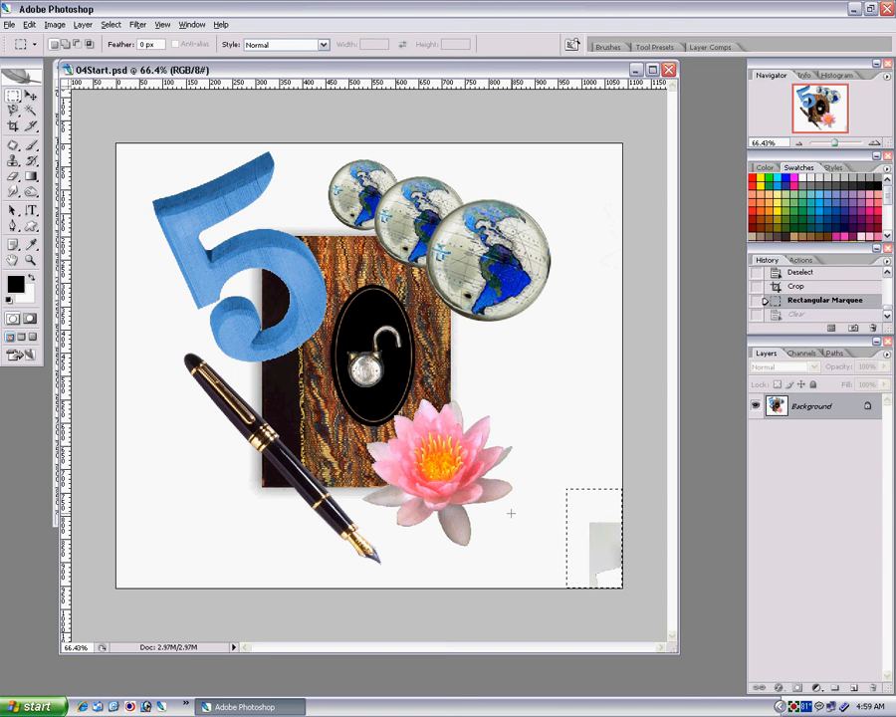
Paint over the scrap inside the marquee with a soft 45 px Brush, using the near-white background colour swapped to the foreground.
click(31, 145)
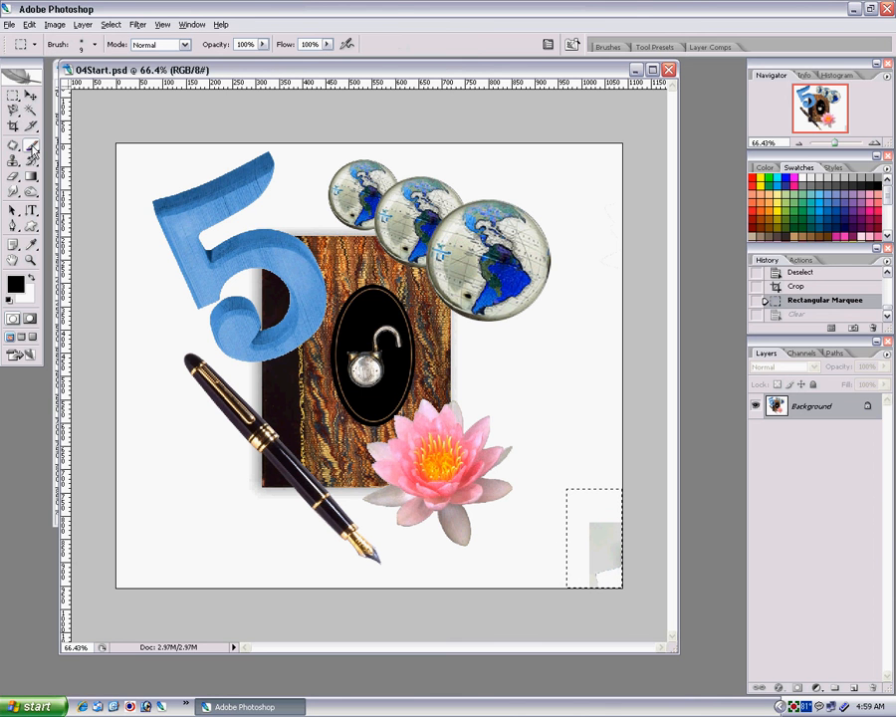
click(30, 278)
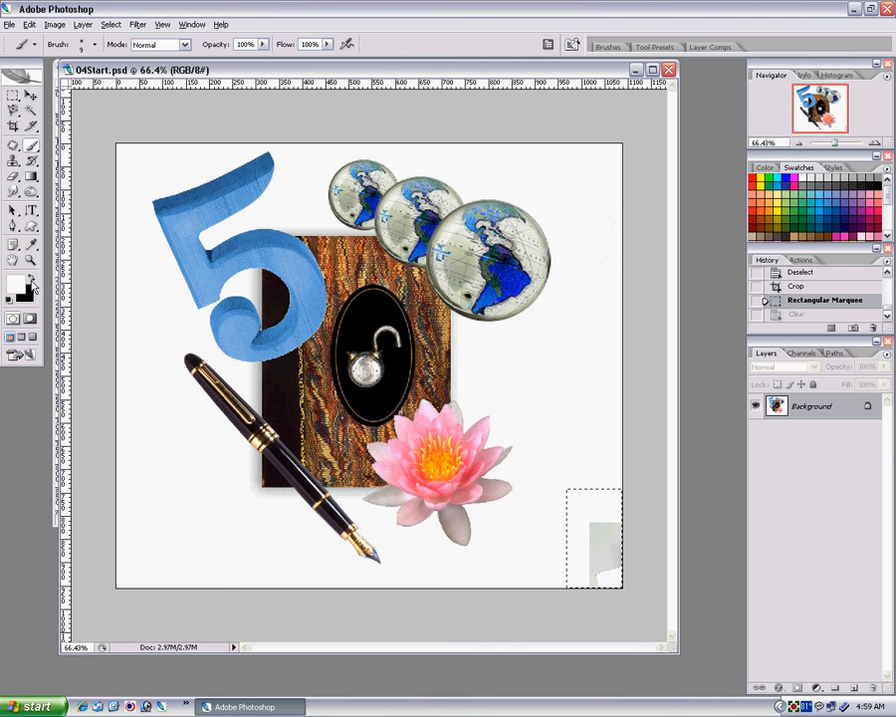
click(94, 44)
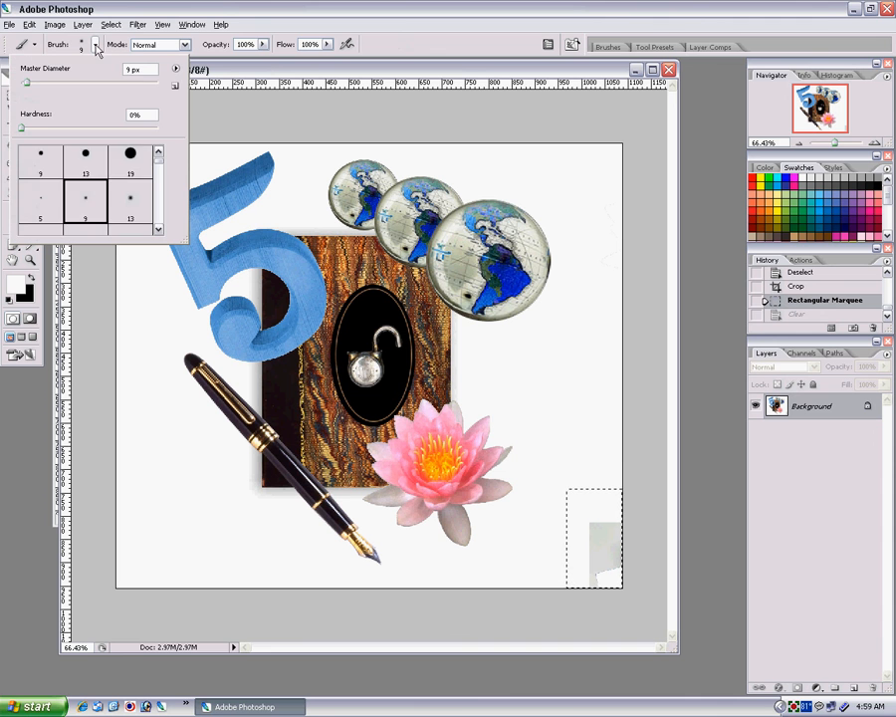
scroll(109, 187, down, 2)
click(85, 198)
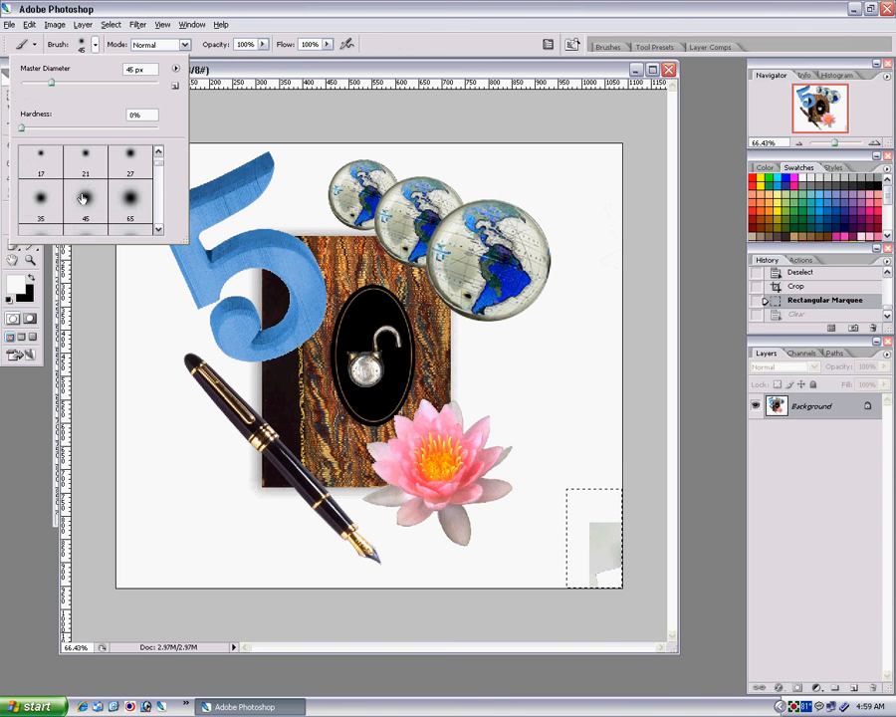
click(280, 76)
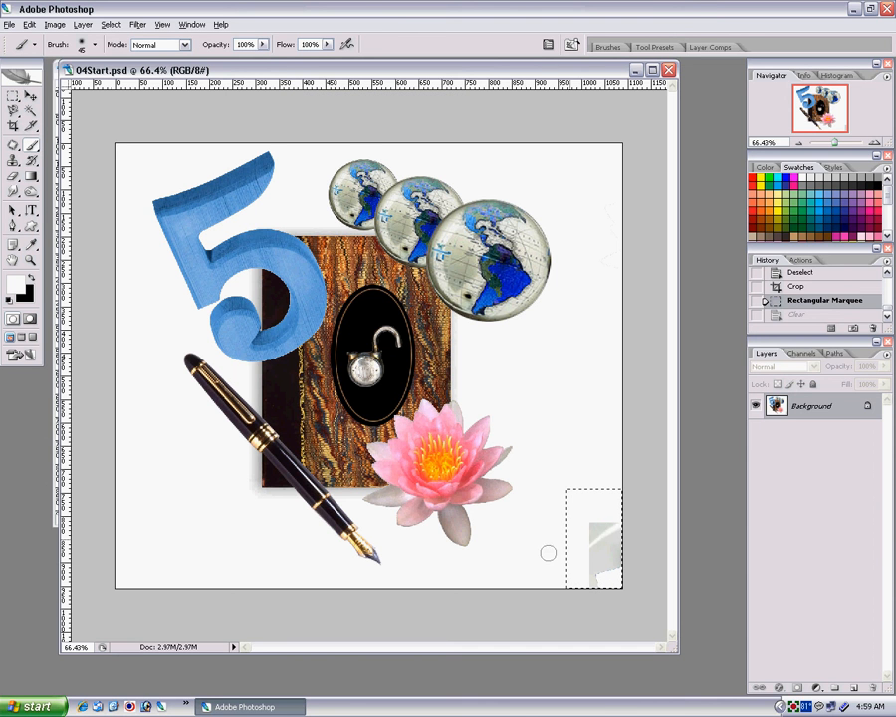
drag(591, 547, 591, 582)
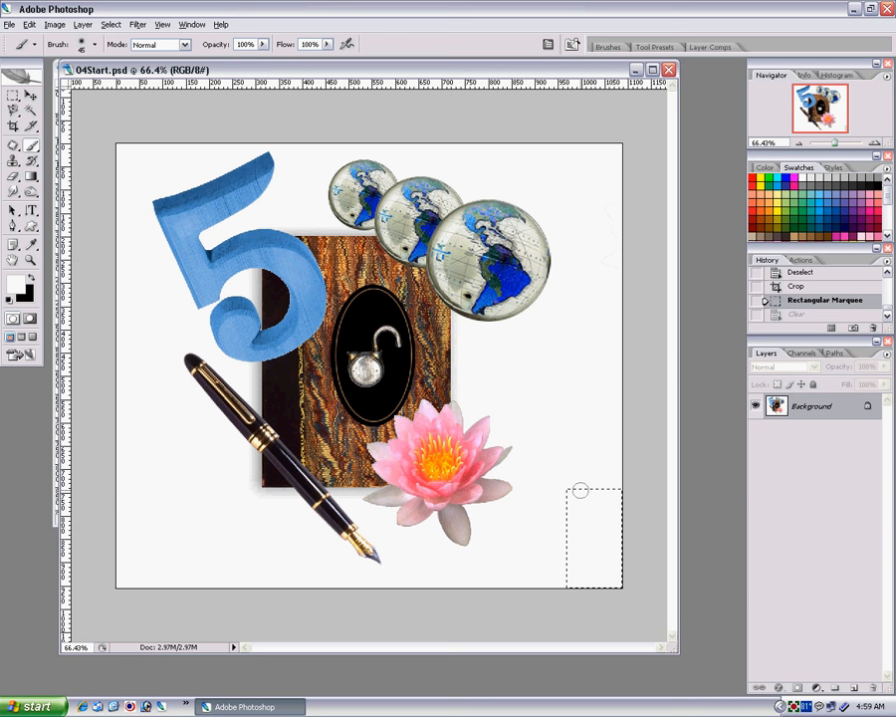
Undo the near-white brushwork over the lower-right scrap, and paint inside the marquee with black swapped to the foreground.
click(598, 558)
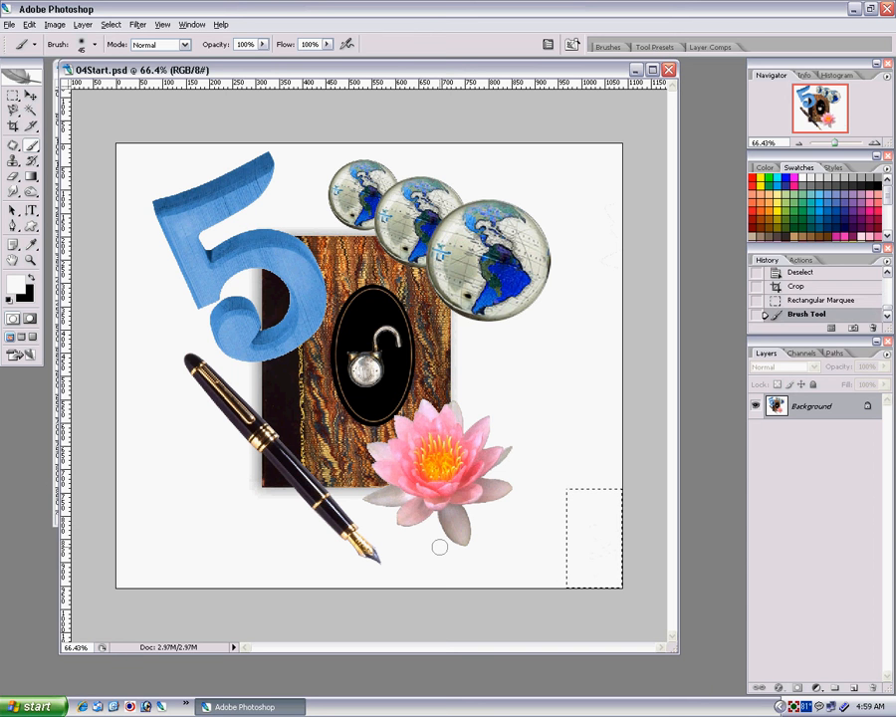
key(ctrl+z)
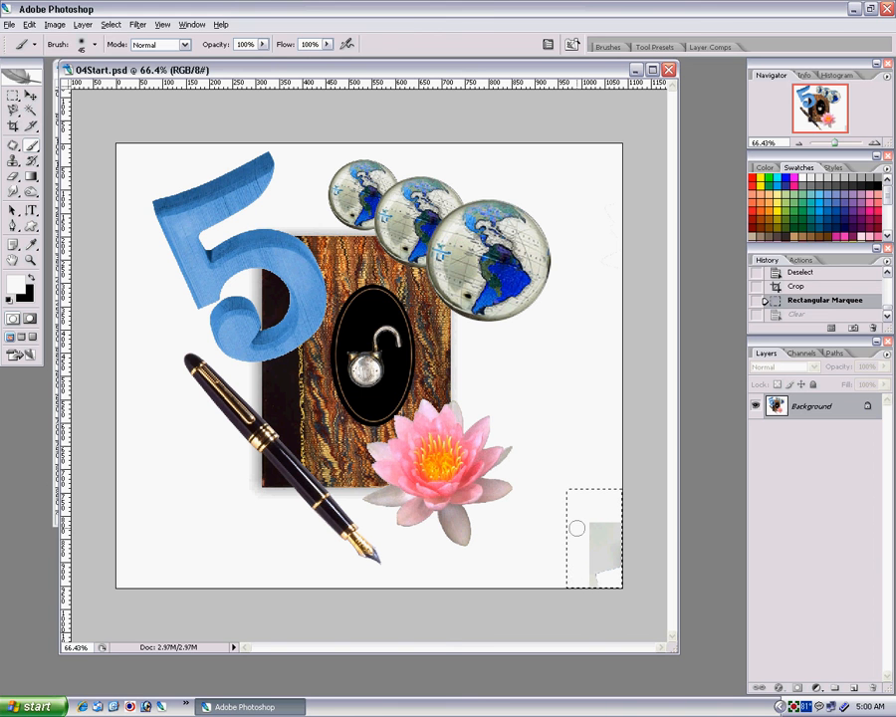
click(31, 279)
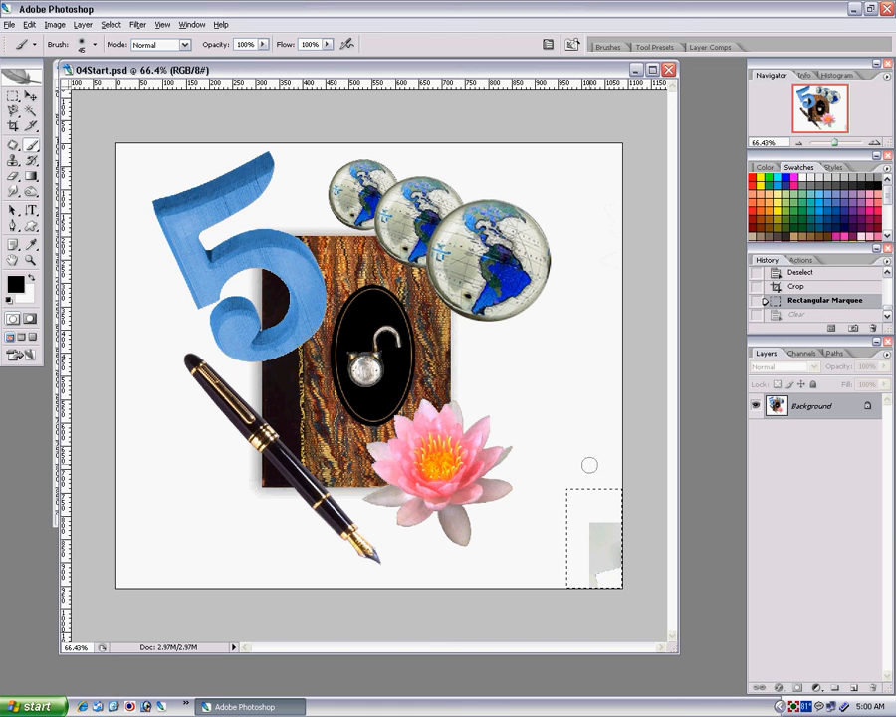
mouse_move(576, 490)
mouse_down()
mouse_move(573, 520)
mouse_move(536, 563)
mouse_move(615, 434)
mouse_move(553, 549)
mouse_move(501, 563)
mouse_move(589, 418)
mouse_move(580, 465)
mouse_move(488, 567)
mouse_move(577, 528)
mouse_move(585, 418)
mouse_move(546, 560)
mouse_move(579, 476)
mouse_move(576, 442)
mouse_move(583, 543)
mouse_move(606, 471)
mouse_move(592, 592)
mouse_move(622, 478)
mouse_move(579, 599)
mouse_move(584, 487)
mouse_move(583, 503)
mouse_up()
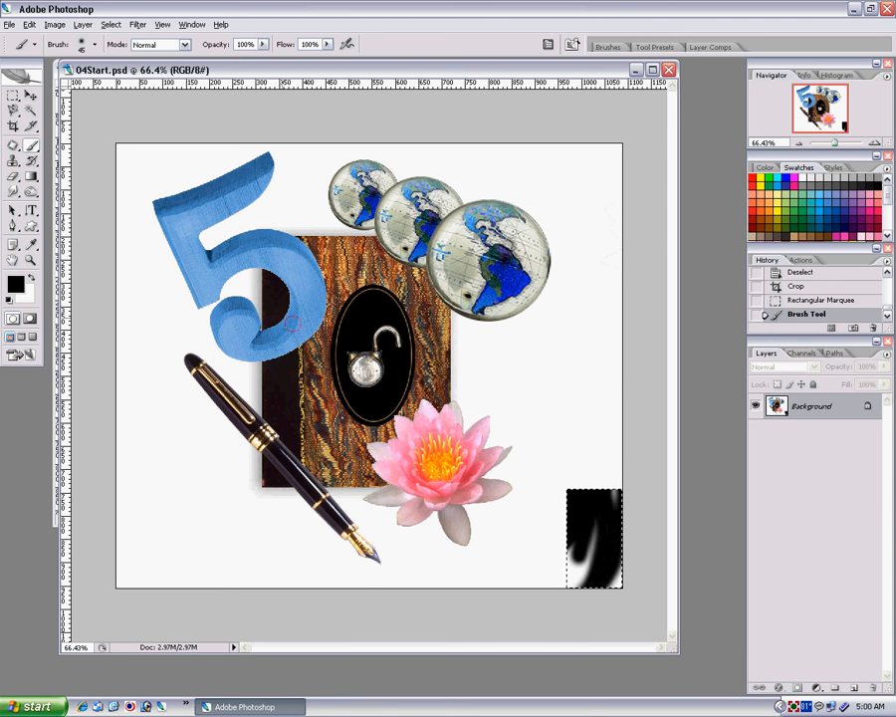
Swap near-white back to the foreground, brush over all the black inside the lower-right marquee, and deselect it.
click(31, 283)
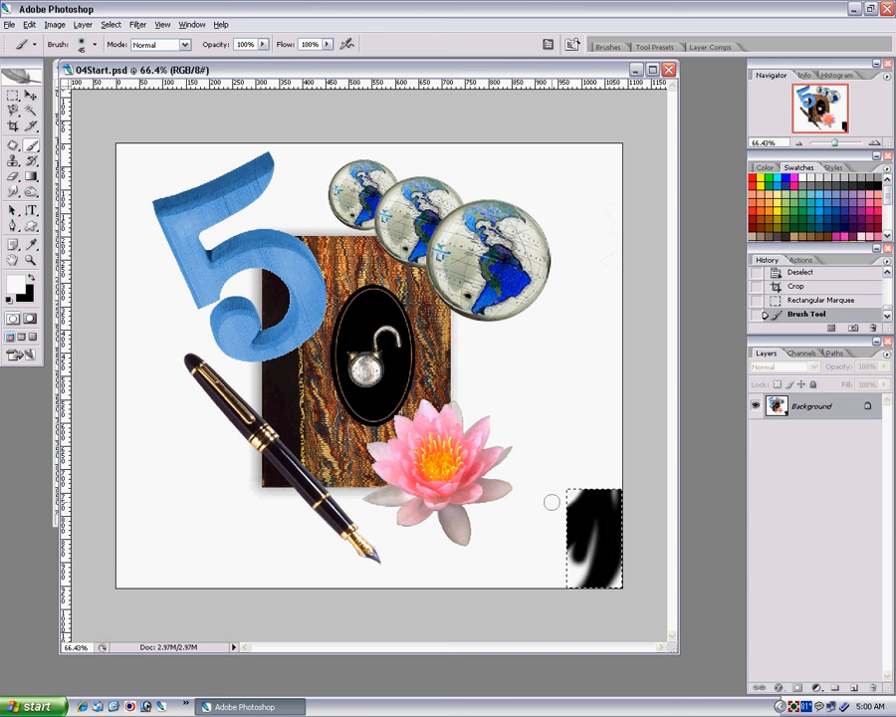
drag(566, 494, 605, 473)
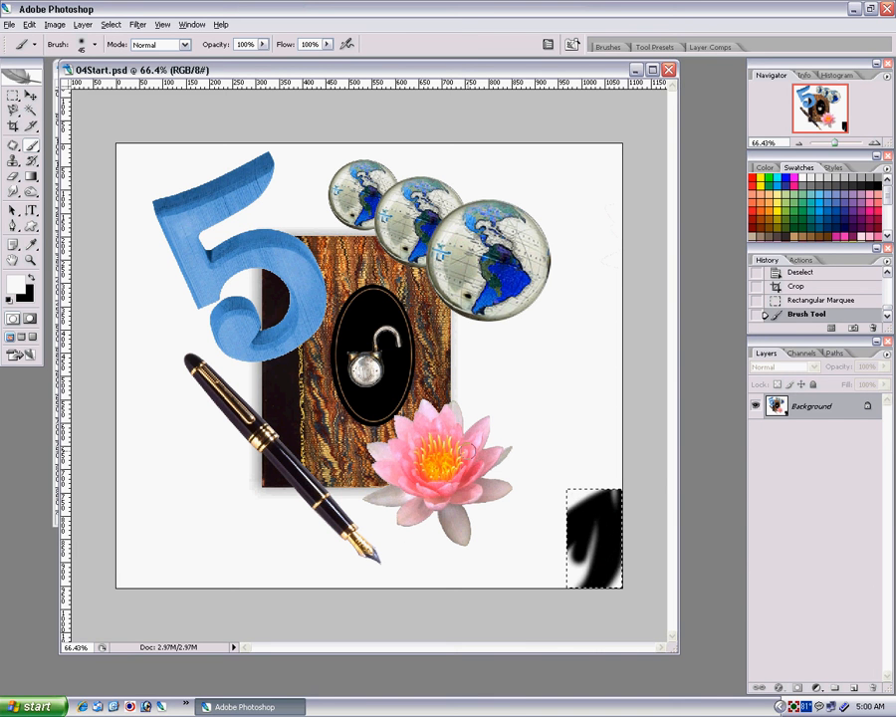
mouse_move(569, 541)
mouse_down()
mouse_move(591, 510)
mouse_move(601, 464)
mouse_move(554, 536)
mouse_move(621, 462)
mouse_move(548, 562)
mouse_move(584, 533)
mouse_move(628, 472)
mouse_move(612, 595)
mouse_up()
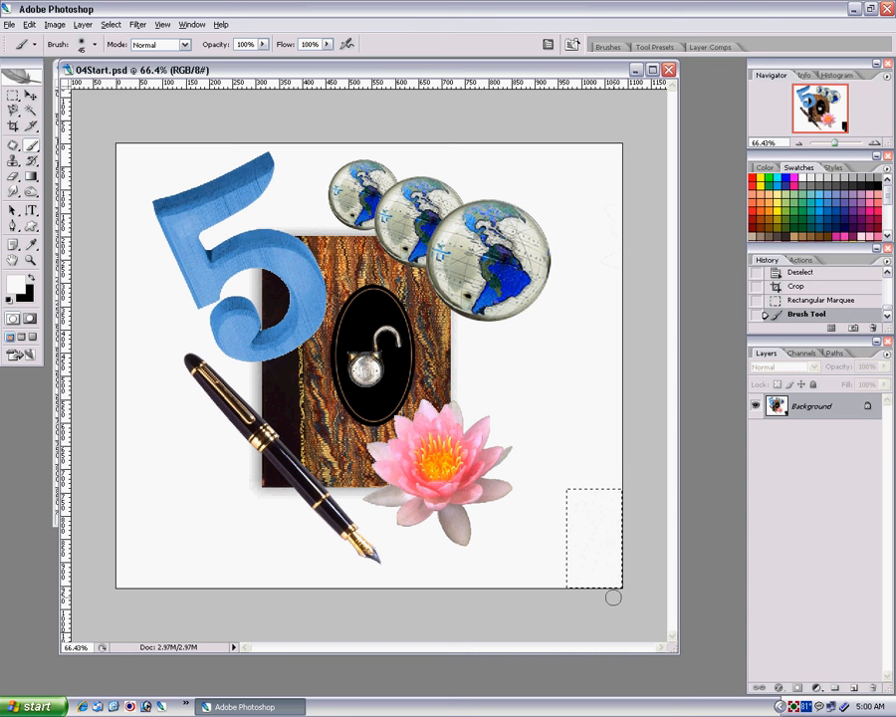
mouse_move(535, 517)
mouse_down()
mouse_move(599, 505)
mouse_move(635, 461)
mouse_move(585, 606)
mouse_up()
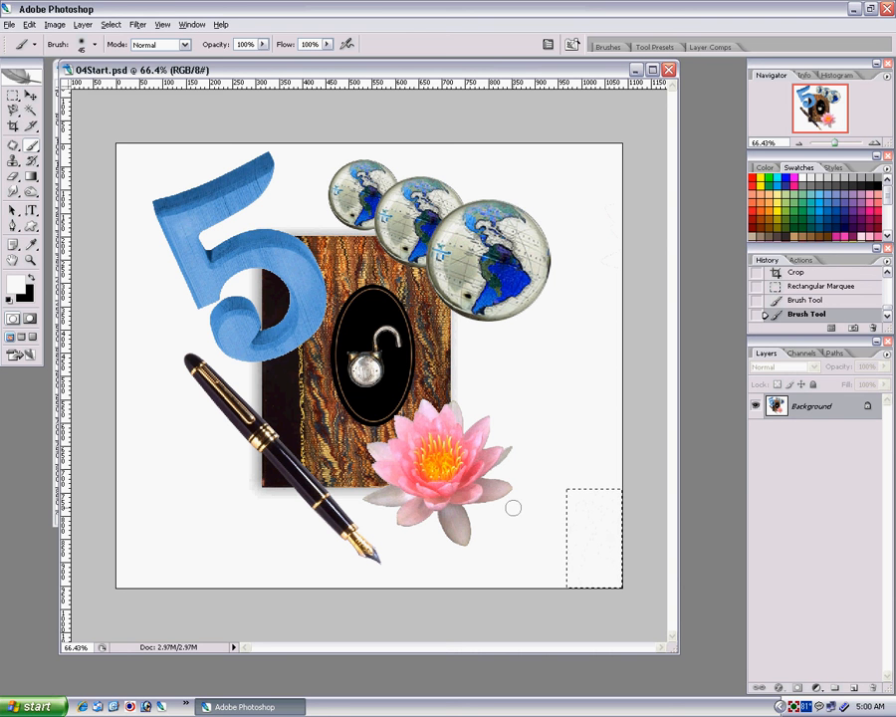
key(ctrl+d)
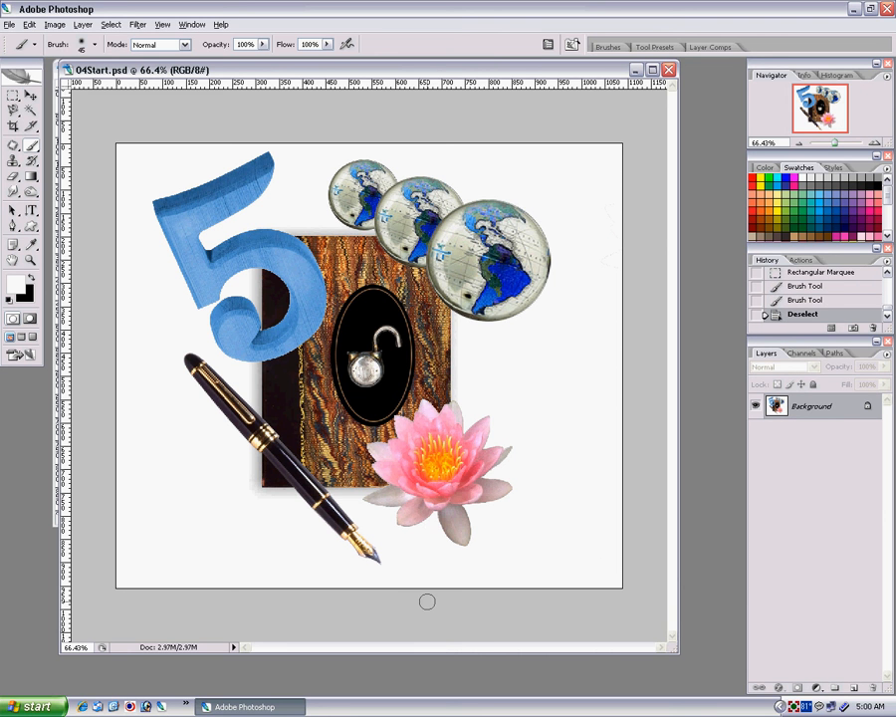